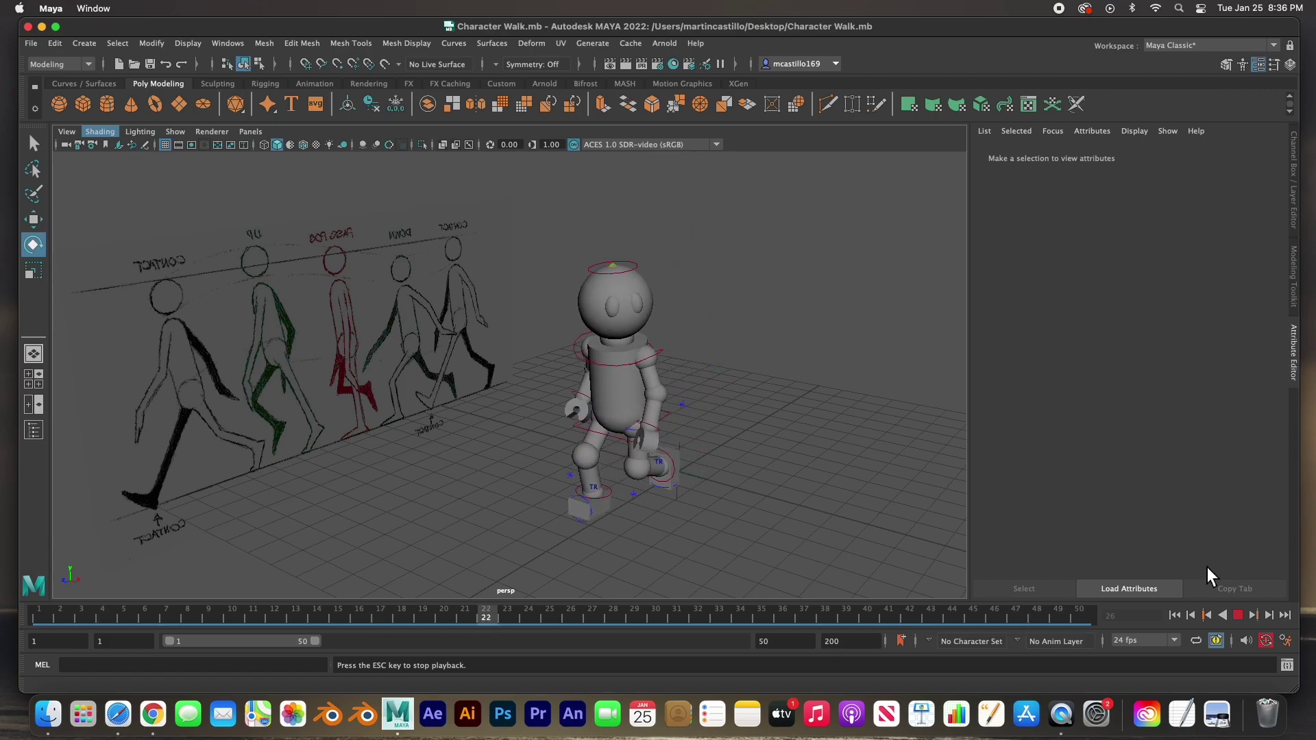
Stop the walk cycle playback in the timeline controls
{"action": "left_click", "coordinate": [1237, 615]}
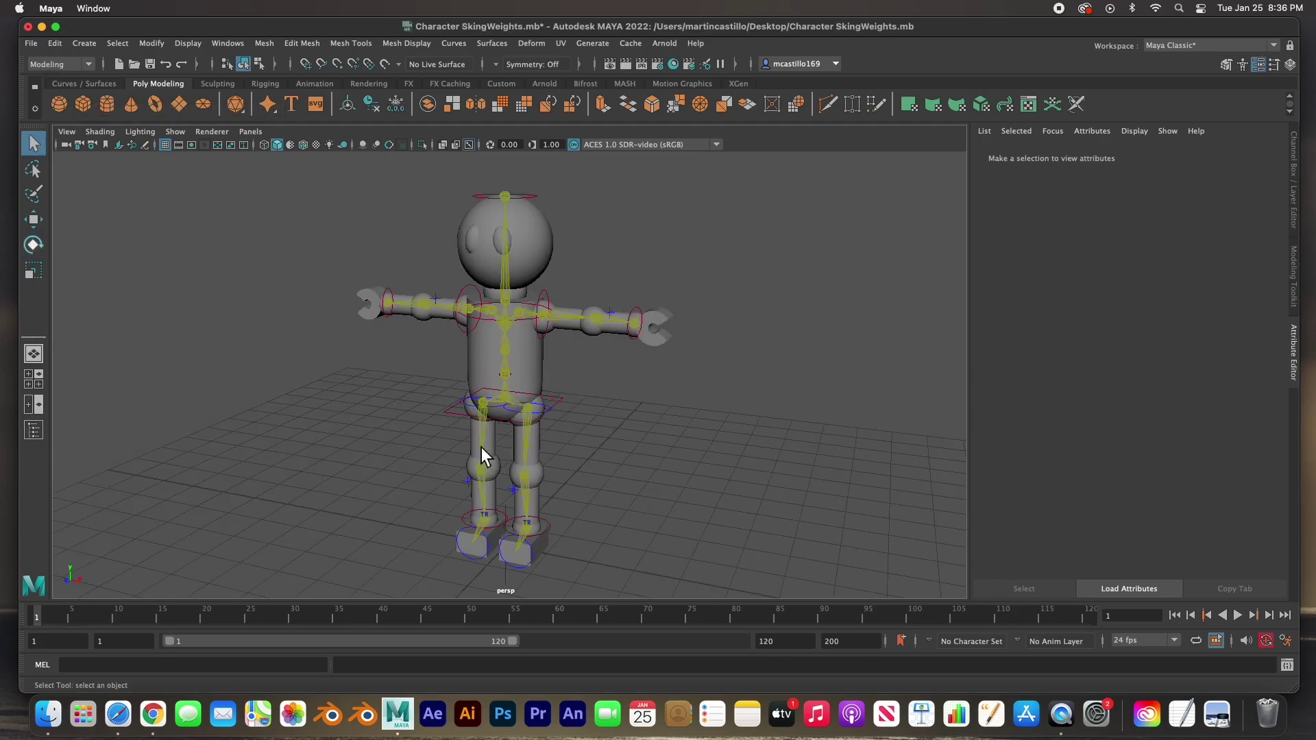
Test-bend the left arm by moving the left wrist control, undo it, then switch to Chrome
{"action": "left_click", "coordinate": [634, 323]}
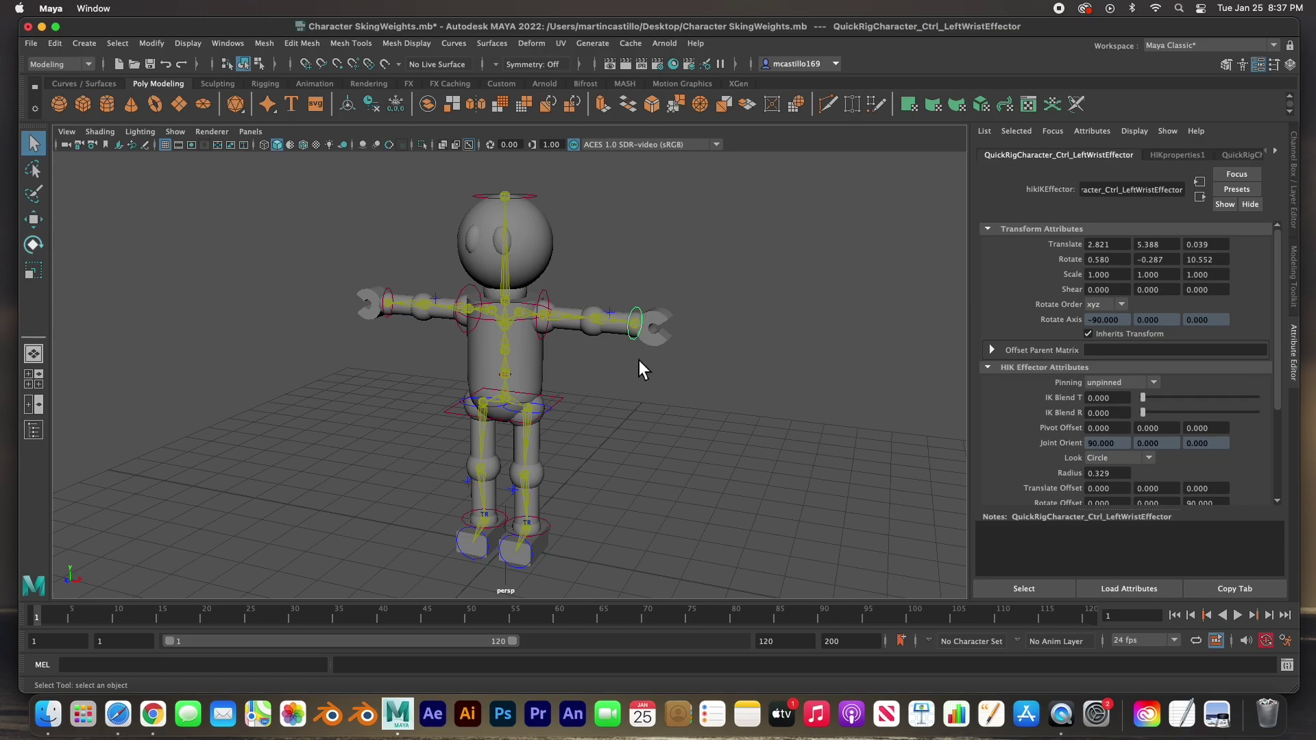
{"action": "key", "text": "w"}
{"action": "left_click_drag", "start_coordinate": [639, 331], "coordinate": [553, 319]}
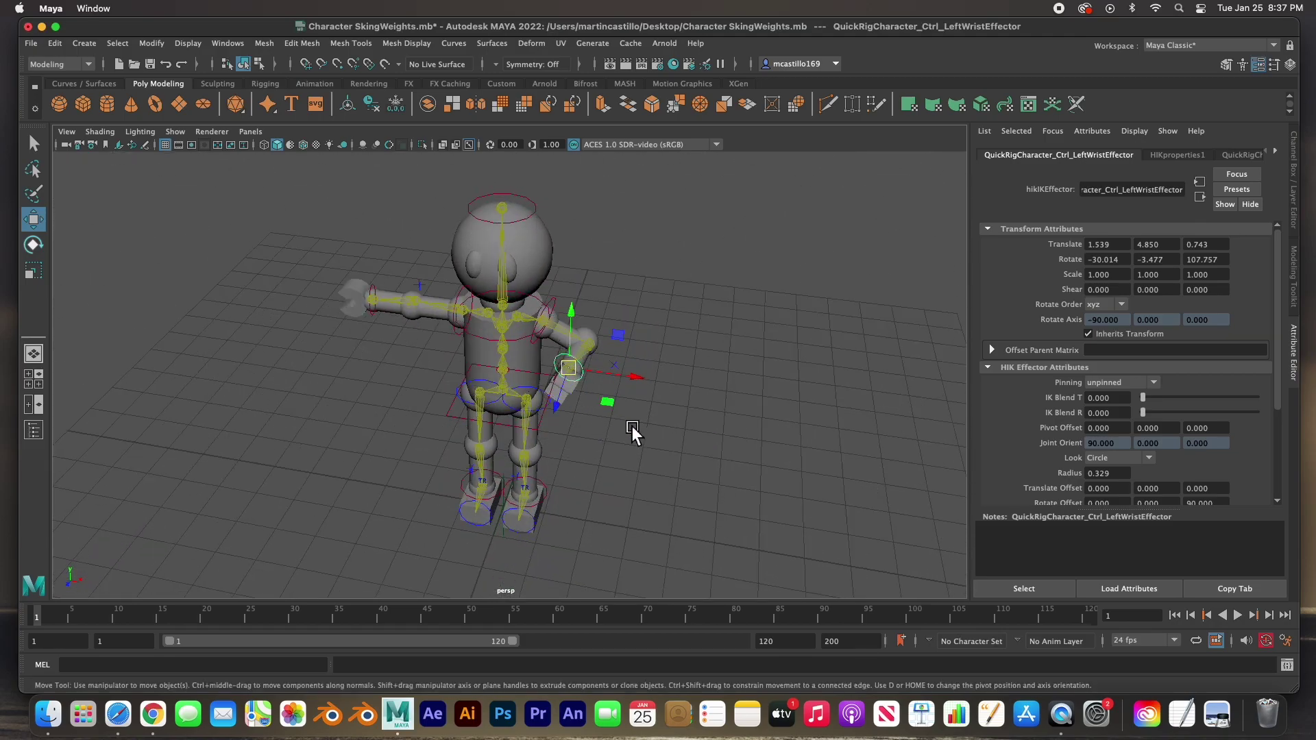
{"action": "key", "text": "super+z"}
{"action": "left_click_drag", "start_coordinate": [639, 433], "coordinate": [594, 406], "text": "alt"}
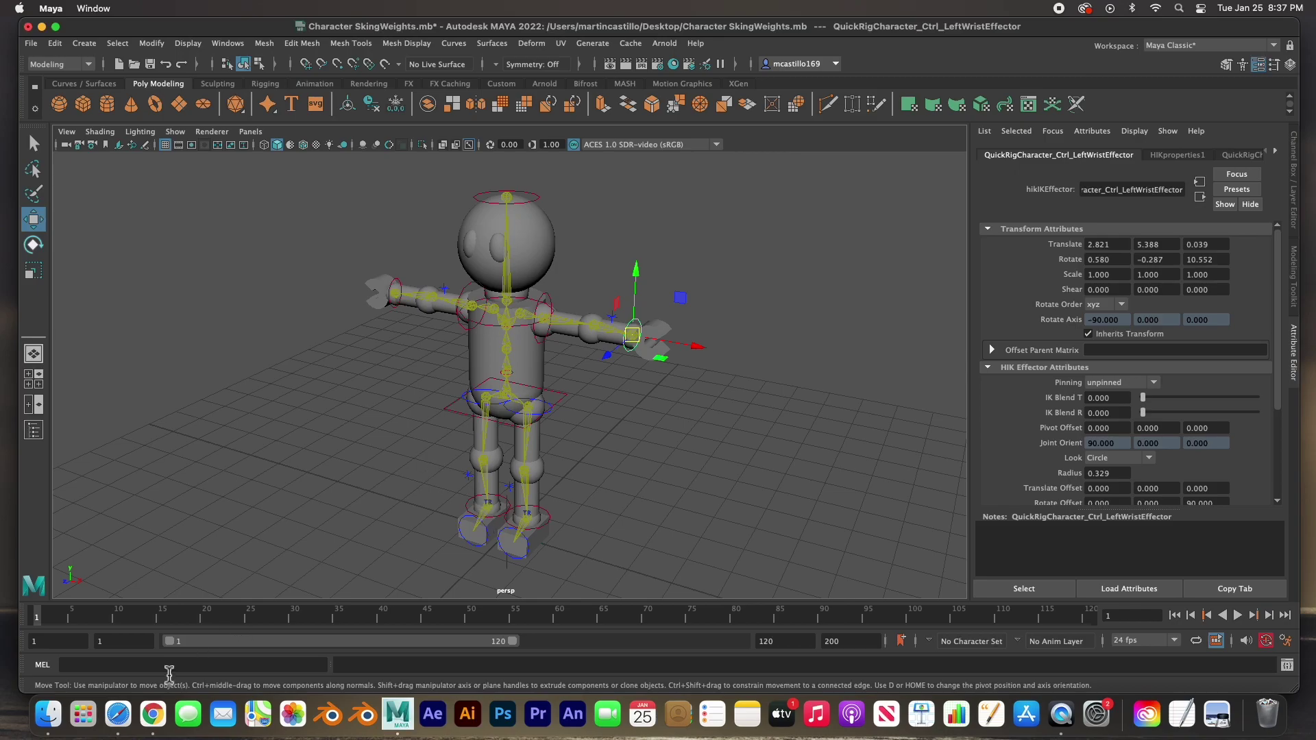
{"action": "left_click", "coordinate": [154, 715]}
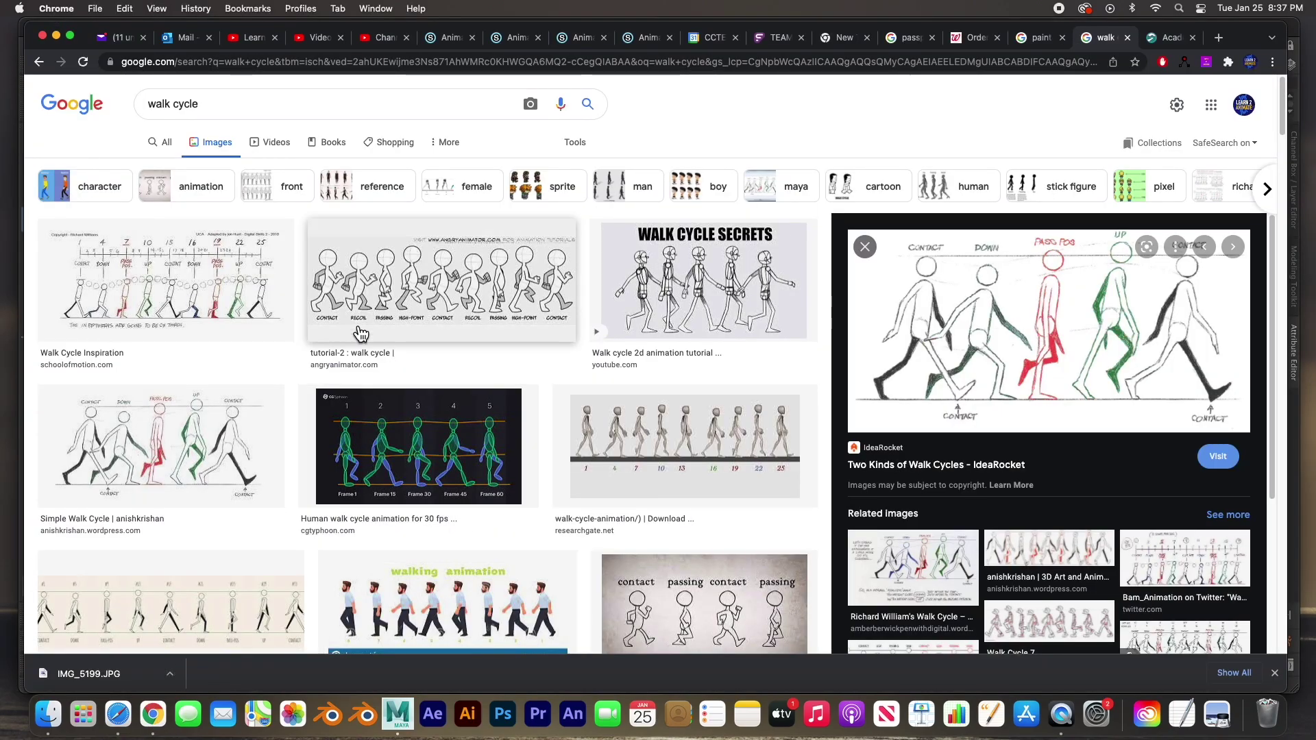
Select the 'walk cycle' search text in Chrome, then return to Maya
{"action": "left_click_drag", "start_coordinate": [208, 111], "coordinate": [130, 111]}
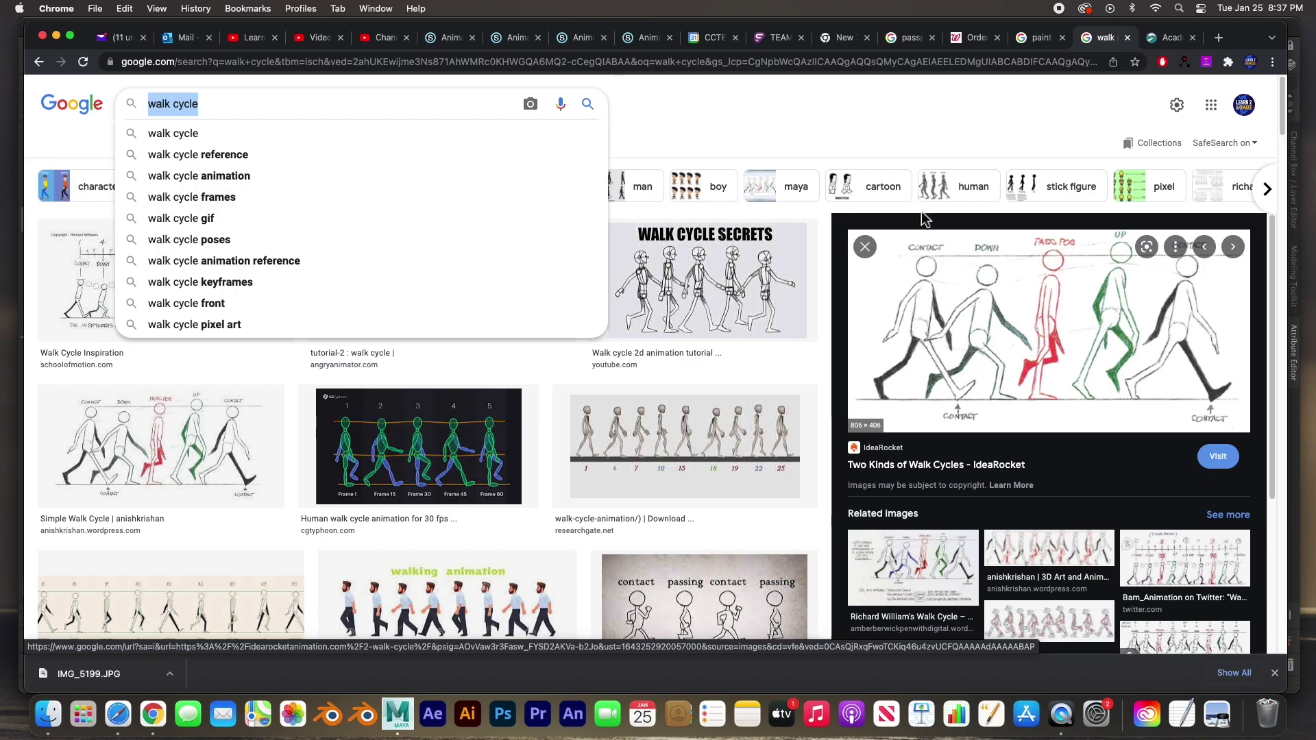
{"action": "left_click", "coordinate": [398, 716]}
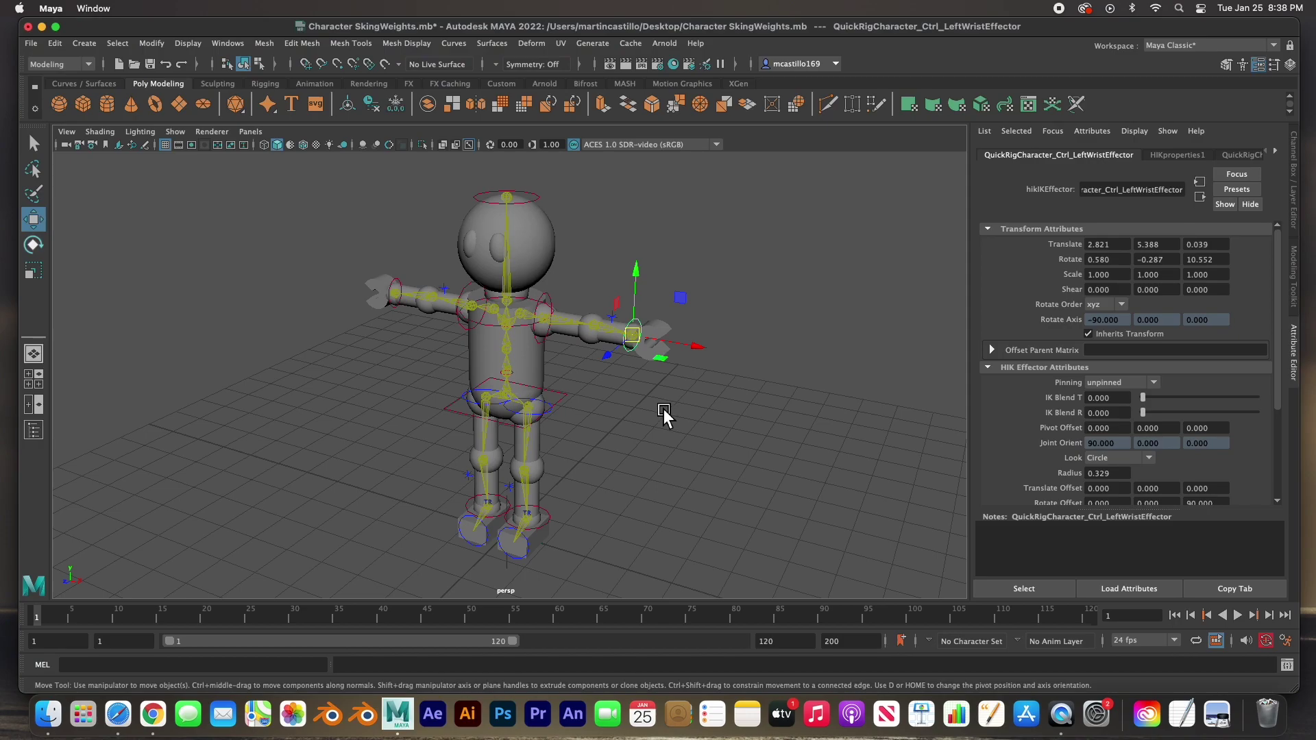
Import walk-cycle.jpg as a side-view image plane and raise it behind the robot
{"action": "key", "text": "space"}
{"action": "key", "text": "space"}
{"action": "scroll", "coordinate": [705, 473], "scroll_direction": "down", "scroll_amount": 3}
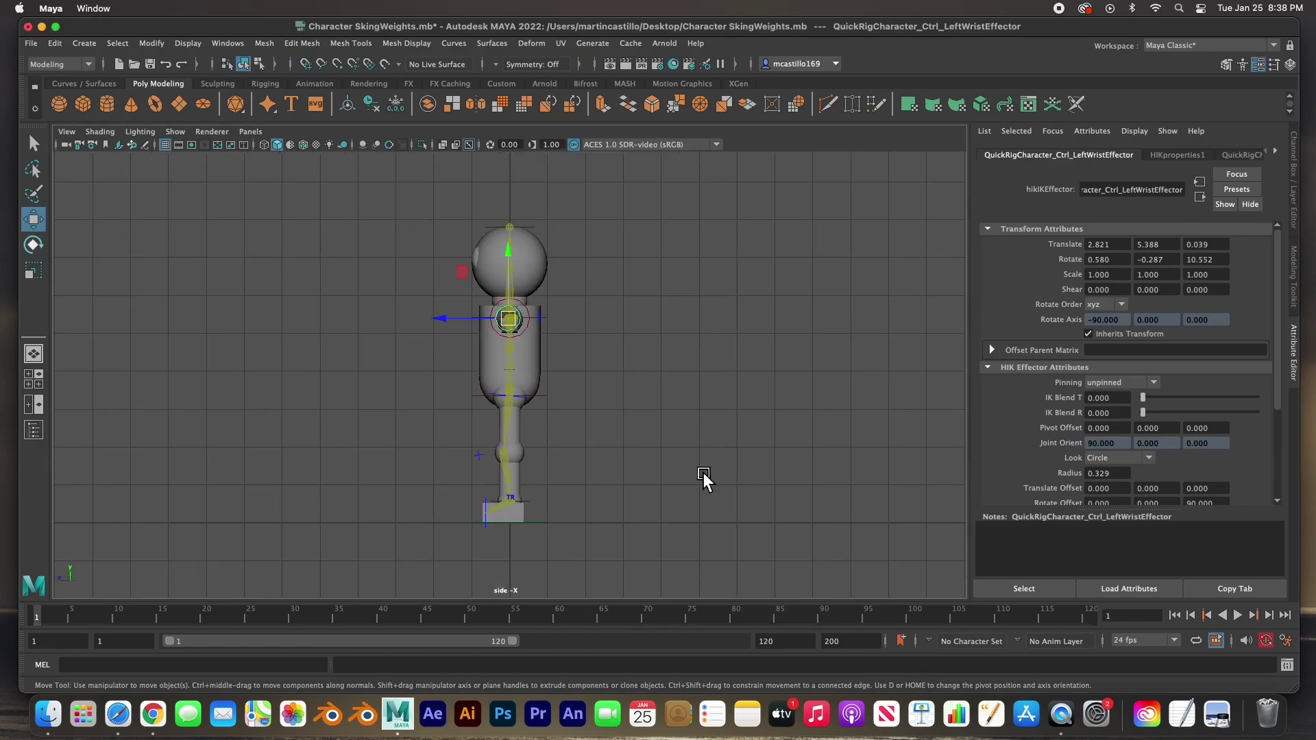
{"action": "left_click", "coordinate": [68, 132]}
{"action": "mouse_move", "coordinate": [151, 439]}
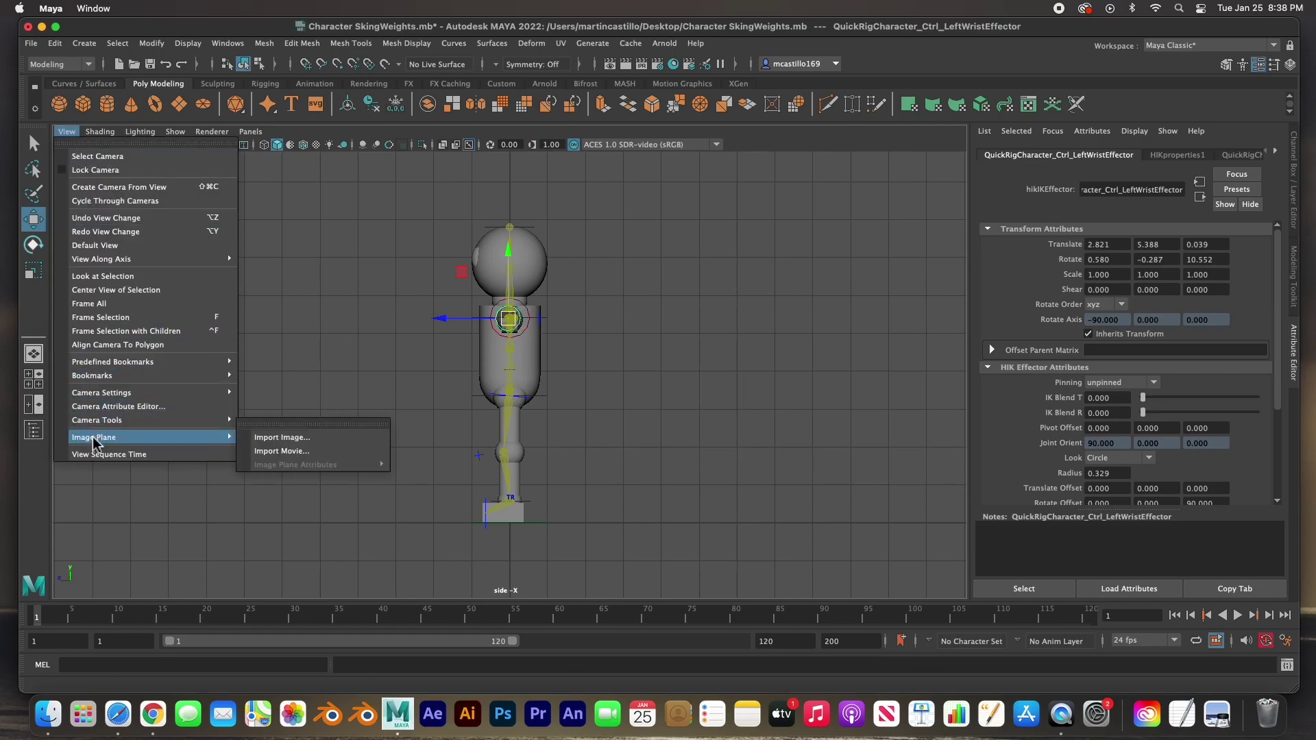
{"action": "left_click", "coordinate": [265, 438]}
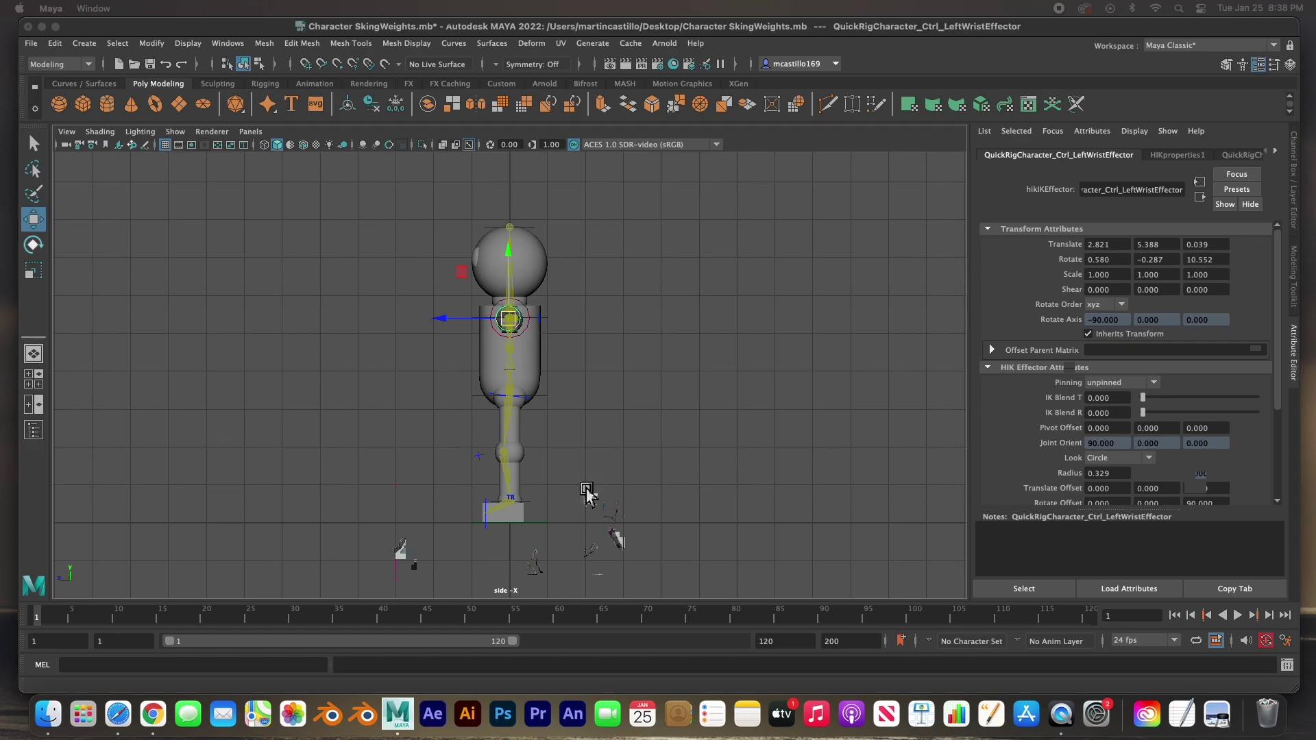
{"action": "left_click_drag", "start_coordinate": [517, 490], "coordinate": [518, 440]}
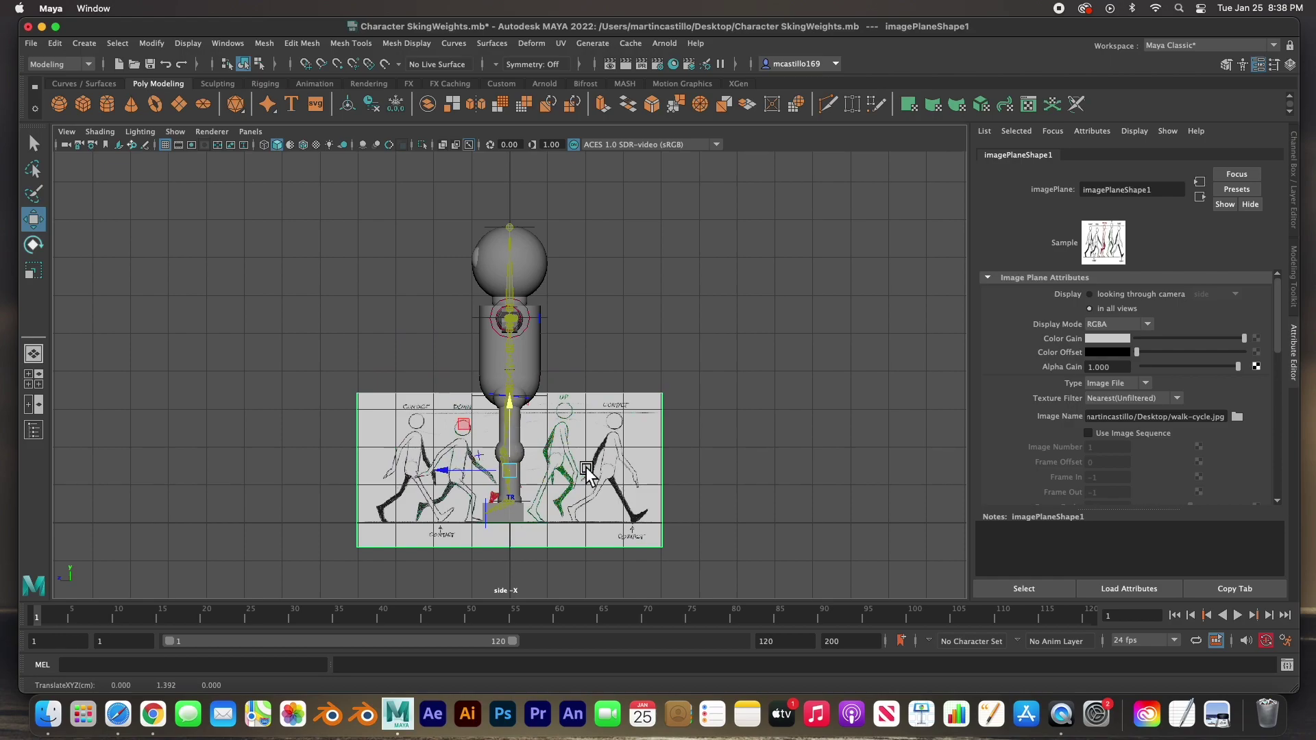
Move the image plane beside the robot, rotate it -90 degrees in Y, and maximize the side view
{"action": "key", "text": "space"}
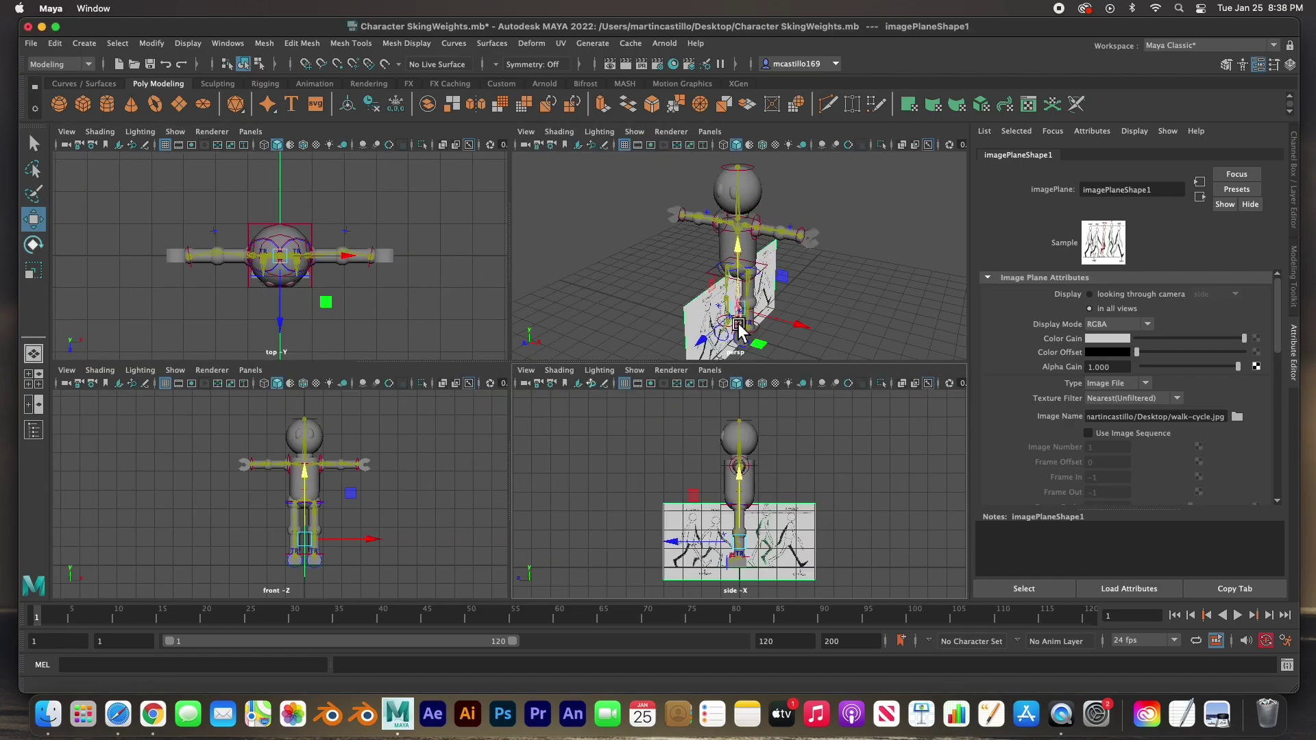
{"action": "left_click_drag", "start_coordinate": [775, 325], "coordinate": [644, 294]}
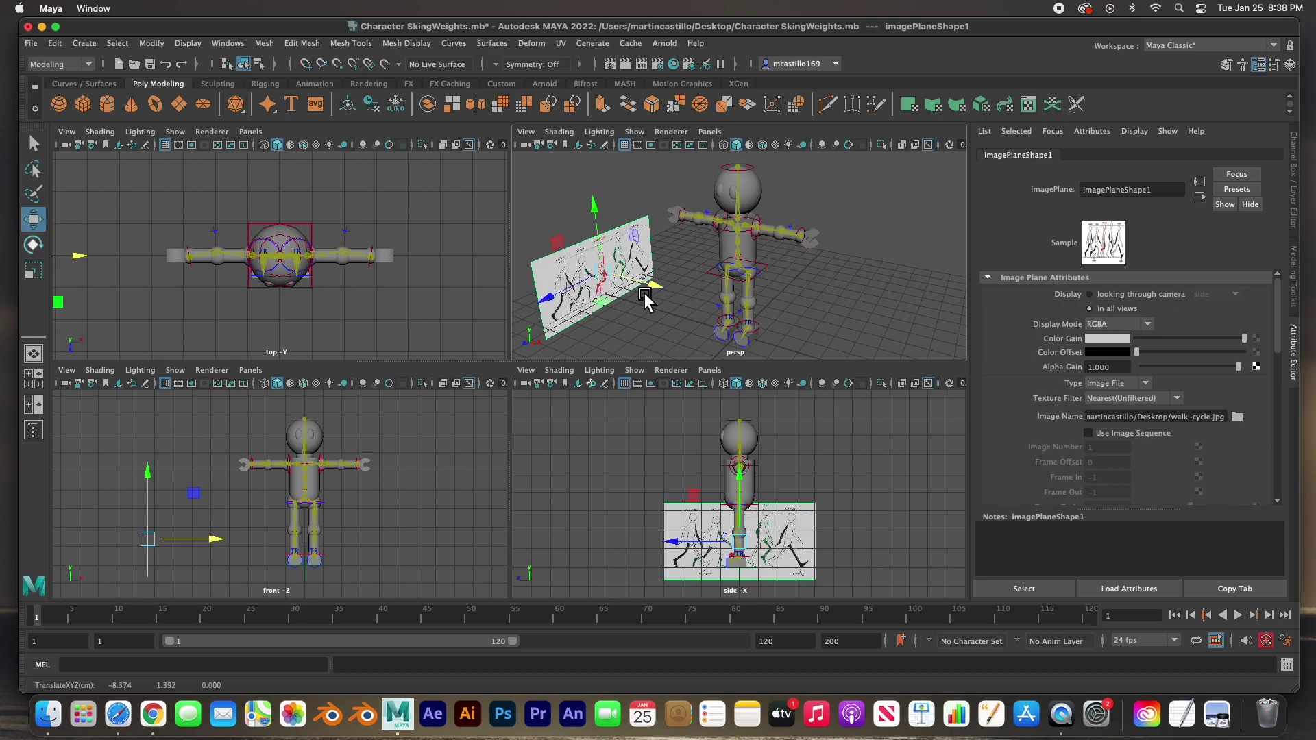
{"action": "key", "text": "e"}
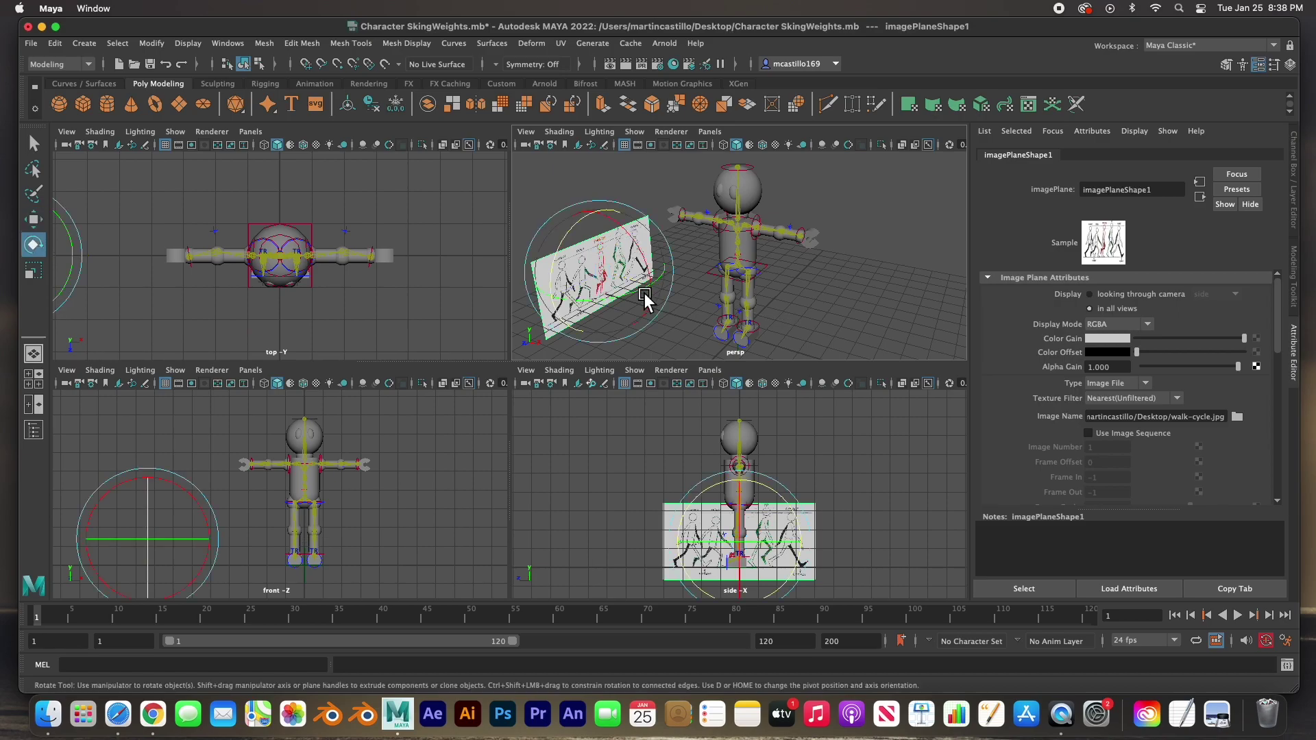
{"action": "left_click_drag", "start_coordinate": [644, 293], "coordinate": [546, 296]}
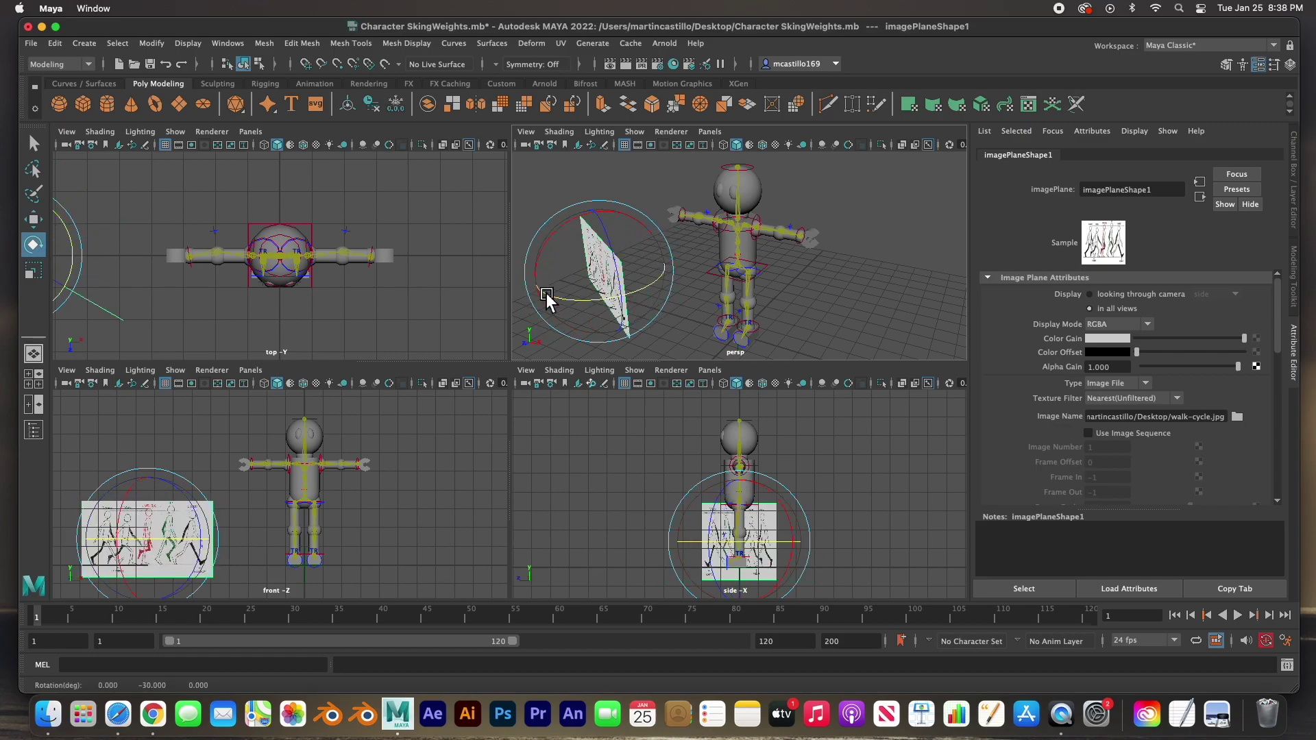
{"action": "left_click_drag", "start_coordinate": [657, 285], "coordinate": [603, 298]}
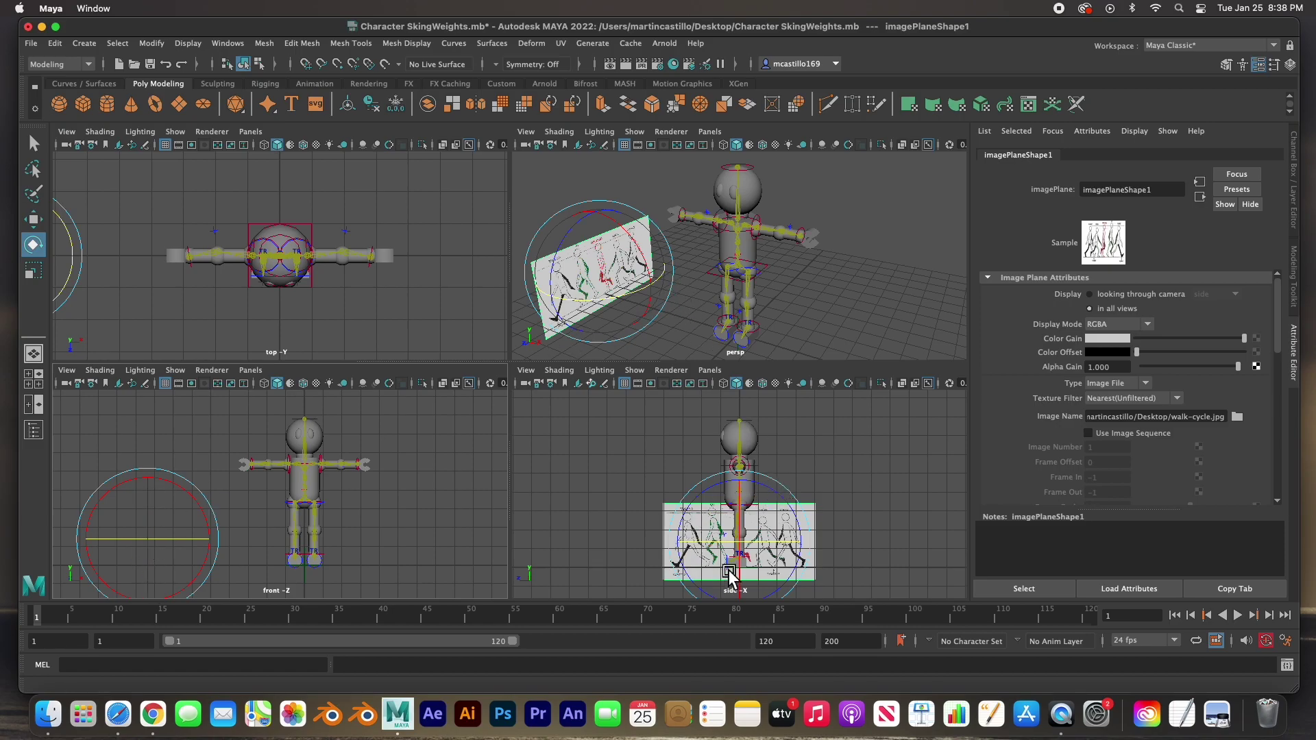
{"action": "key", "text": "space"}
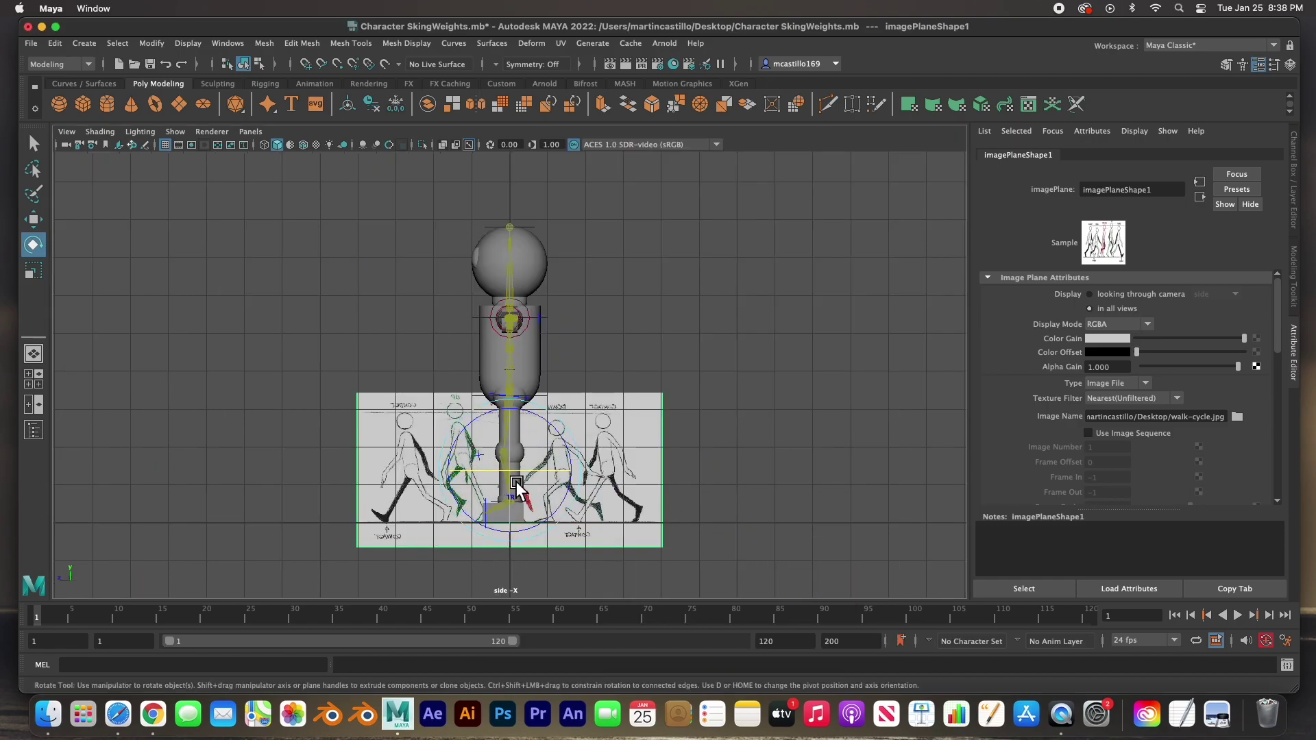
Move the image plane's pivot down to the robot's feet and scale the plane up from there
{"action": "scroll", "coordinate": [527, 526], "scroll_direction": "up", "scroll_amount": 2}
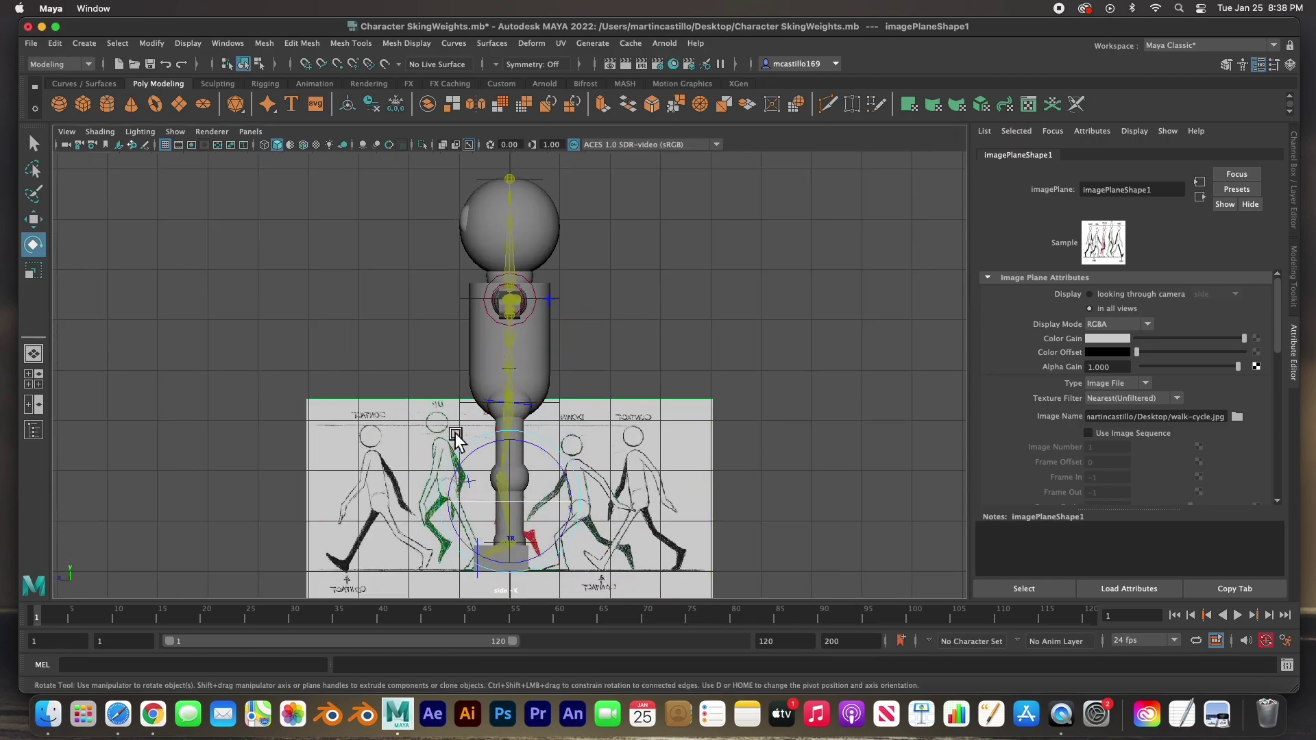
{"action": "scroll", "coordinate": [541, 411], "scroll_direction": "down", "scroll_amount": 2}
{"action": "left_click", "coordinate": [639, 436]}
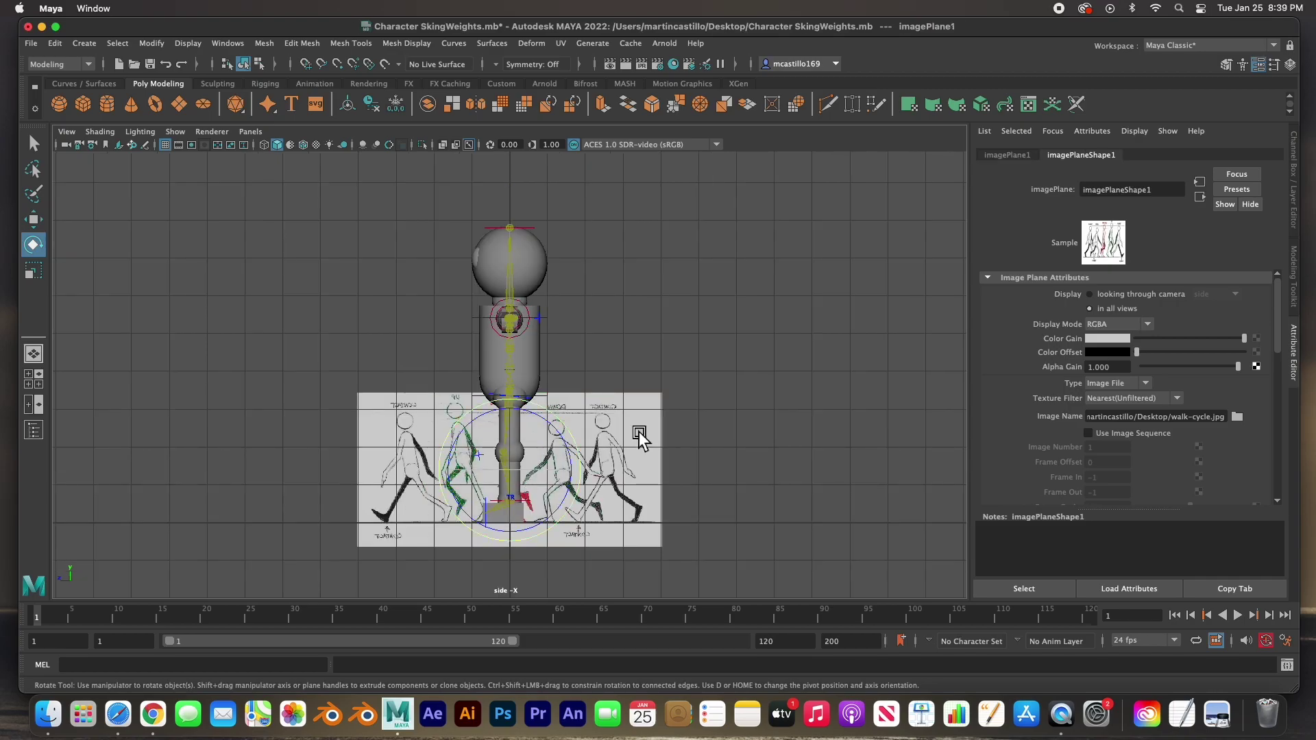
{"action": "key", "text": "d"}
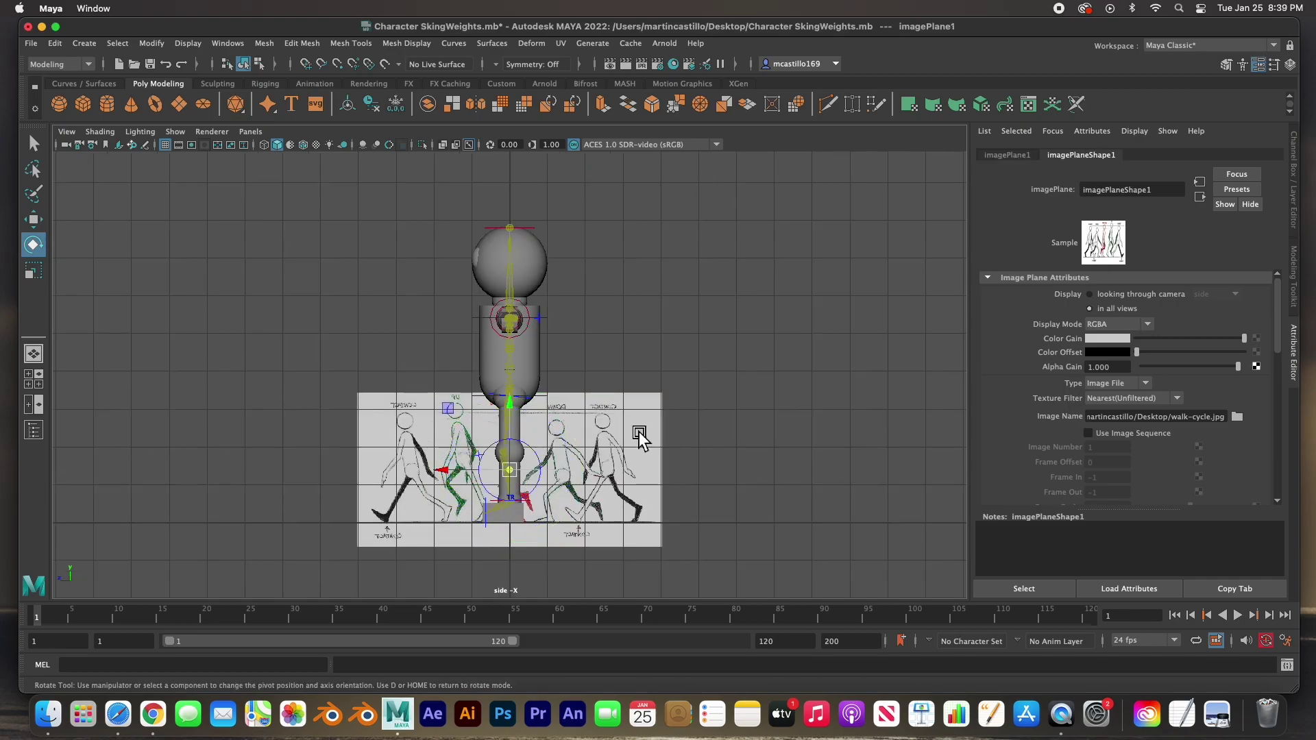
{"action": "left_click_drag", "start_coordinate": [516, 409], "coordinate": [510, 461]}
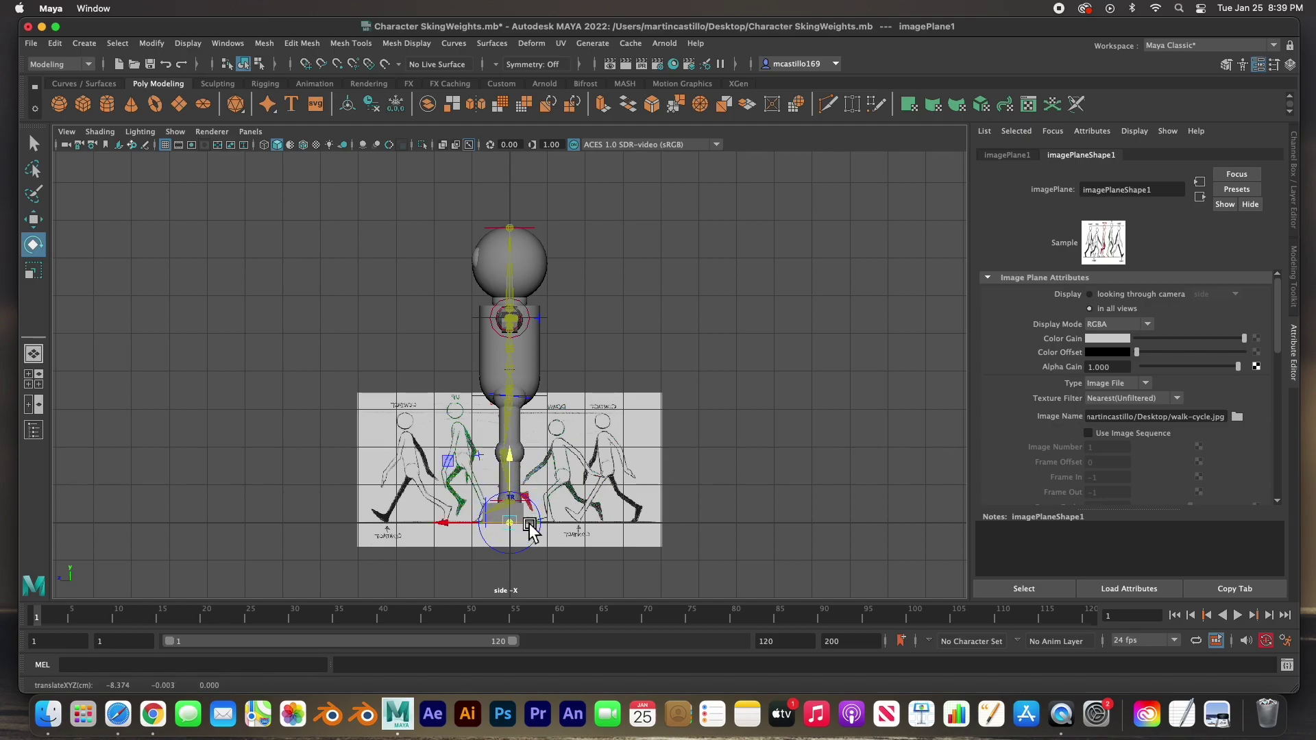
{"action": "key", "text": "r"}
{"action": "left_click_drag", "start_coordinate": [511, 524], "coordinate": [816, 472]}
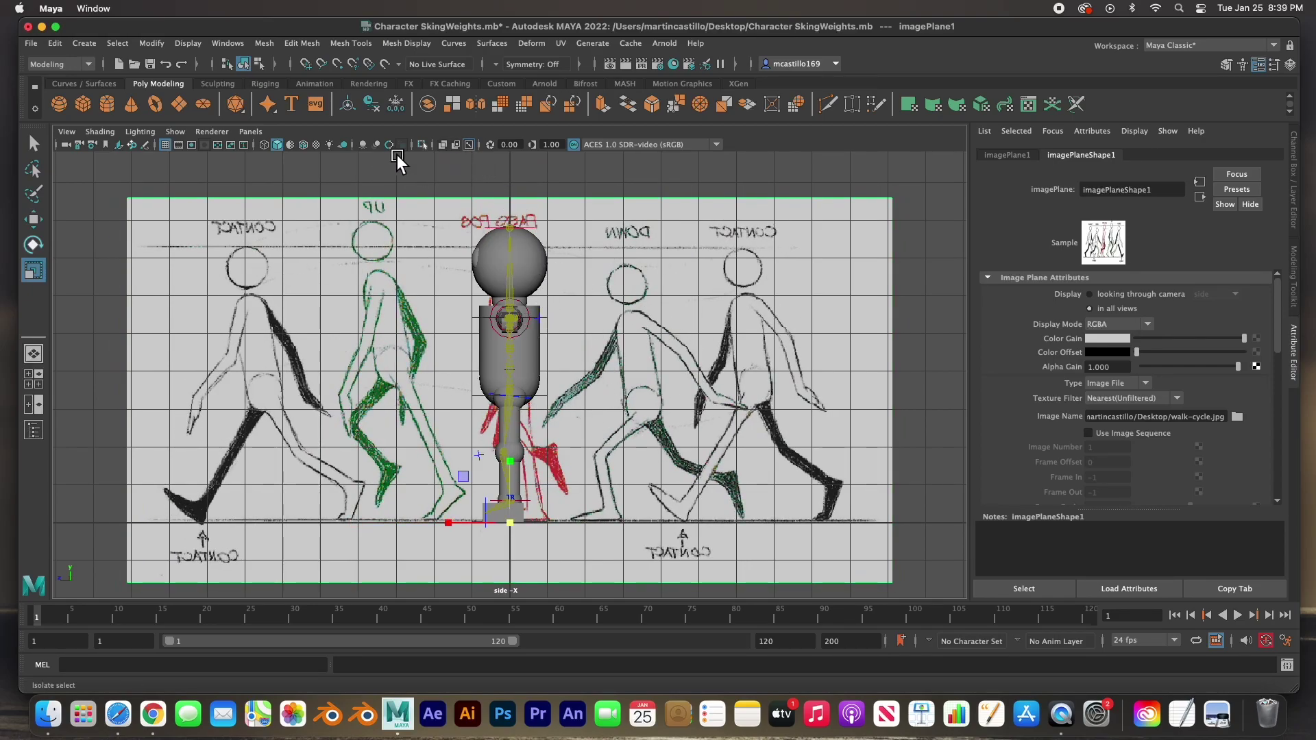
Turn on X-Ray shading and rescale the image plane to 2.227 to match the robot's height
{"action": "left_click", "coordinate": [447, 149]}
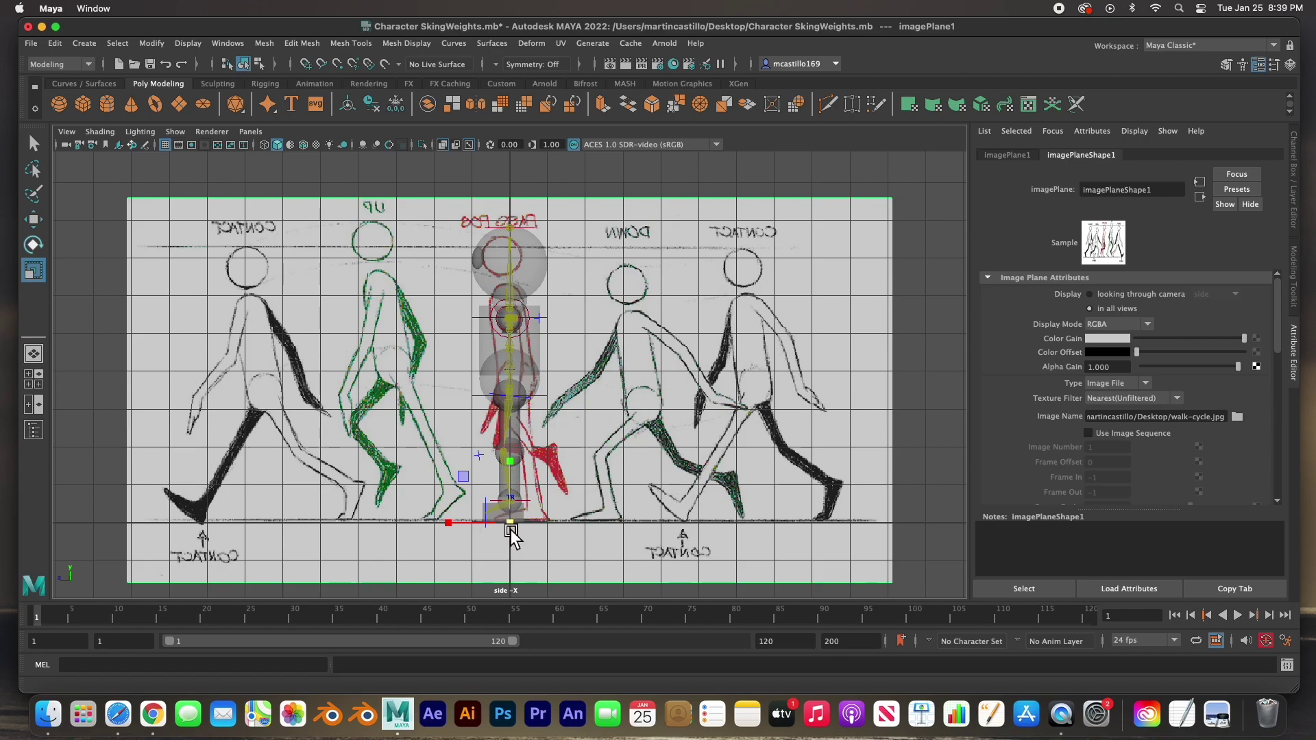
{"action": "left_click_drag", "start_coordinate": [512, 526], "coordinate": [461, 547]}
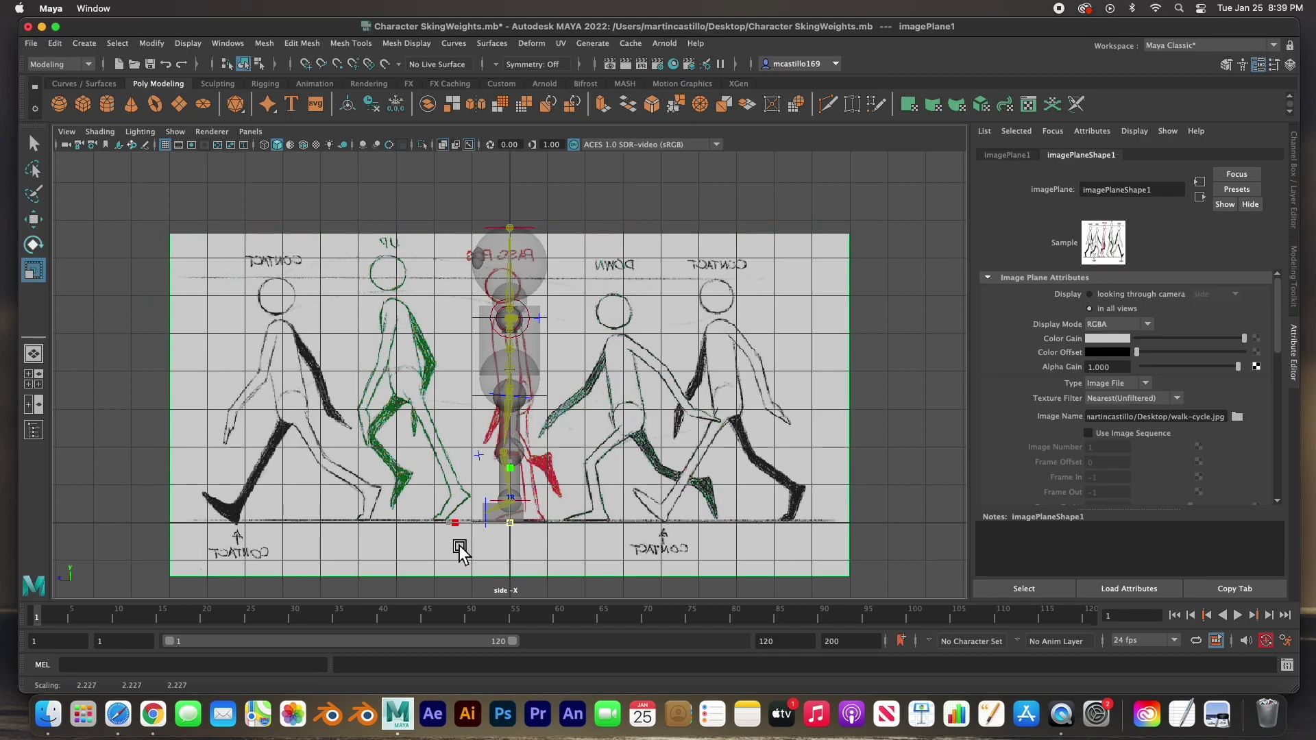
{"action": "key", "text": "w"}
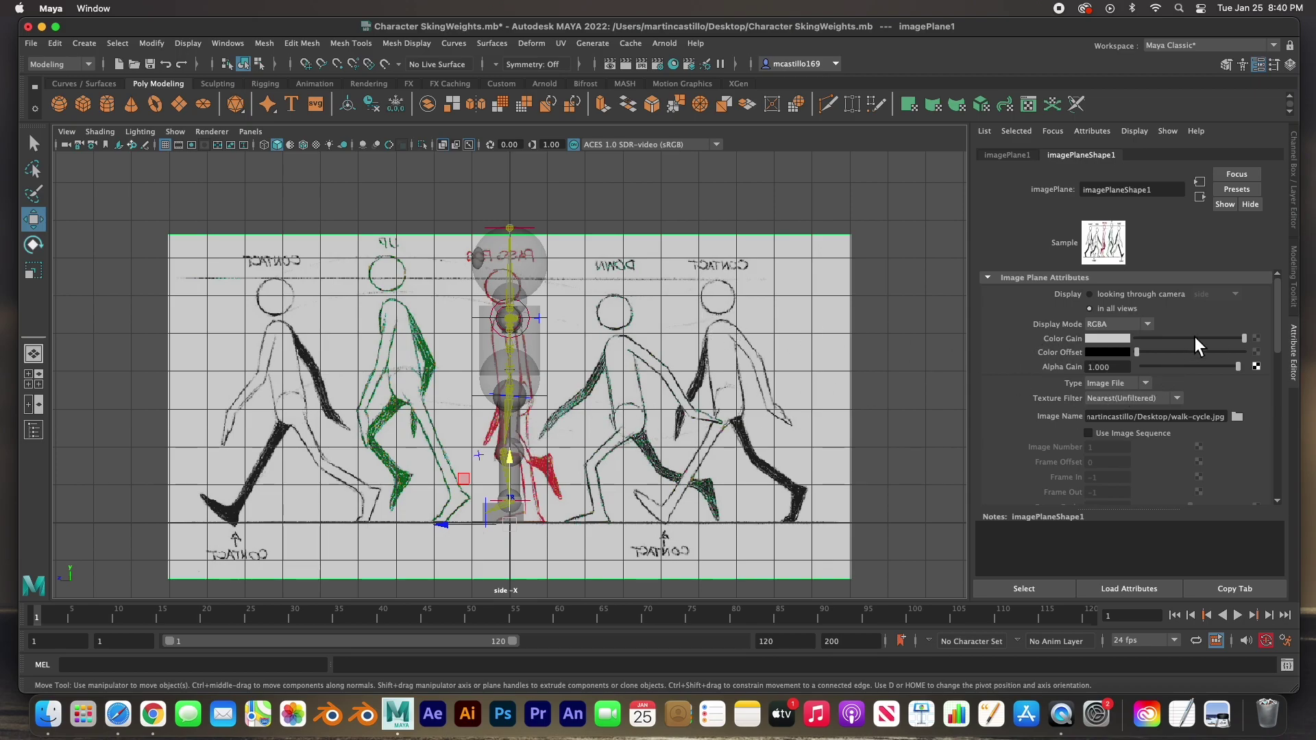
Lower the image plane's Color Gain to darken it, then deselect everything
{"action": "left_click_drag", "start_coordinate": [1245, 339], "coordinate": [1189, 345]}
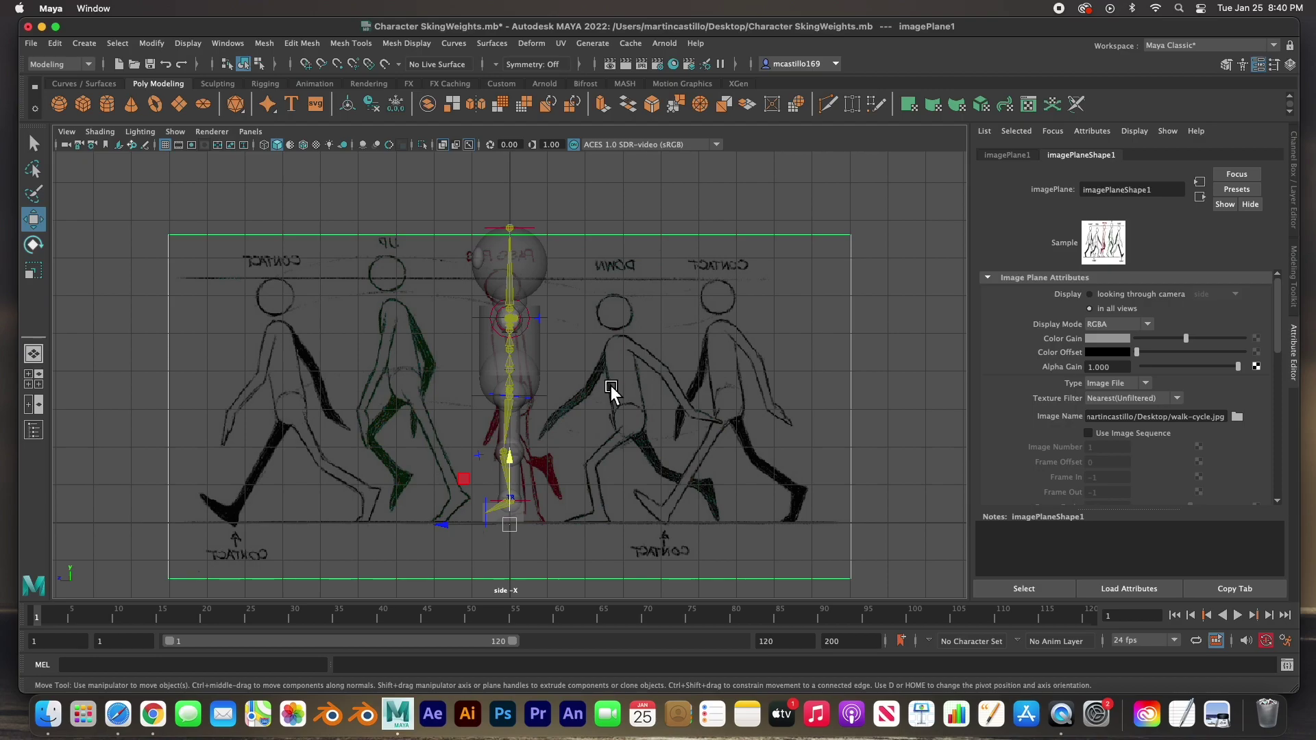
{"action": "left_click", "coordinate": [33, 143]}
{"action": "left_click", "coordinate": [198, 192]}
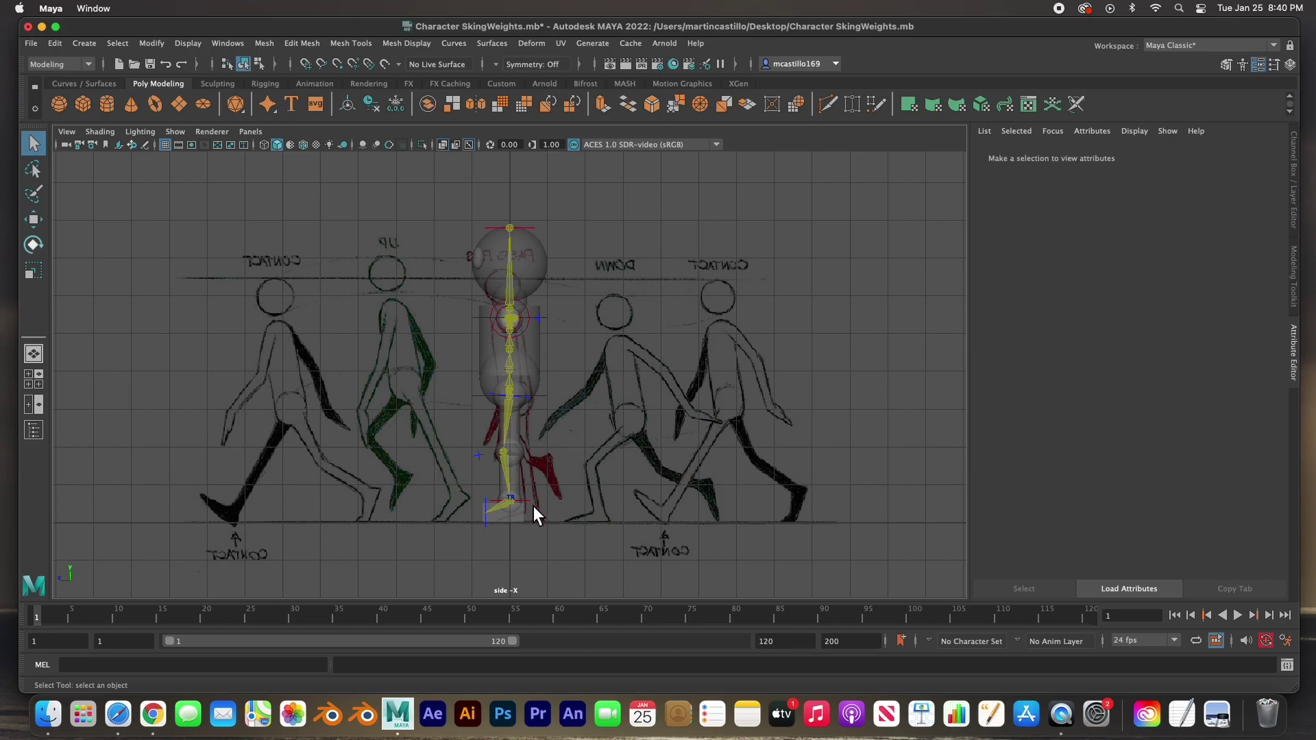
Maximize the perspective view and inspect the left wrist, right wrist and head controls
{"action": "left_click_drag", "start_coordinate": [40, 619], "coordinate": [65, 621]}
{"action": "key", "text": "space"}
{"action": "key", "text": "space"}
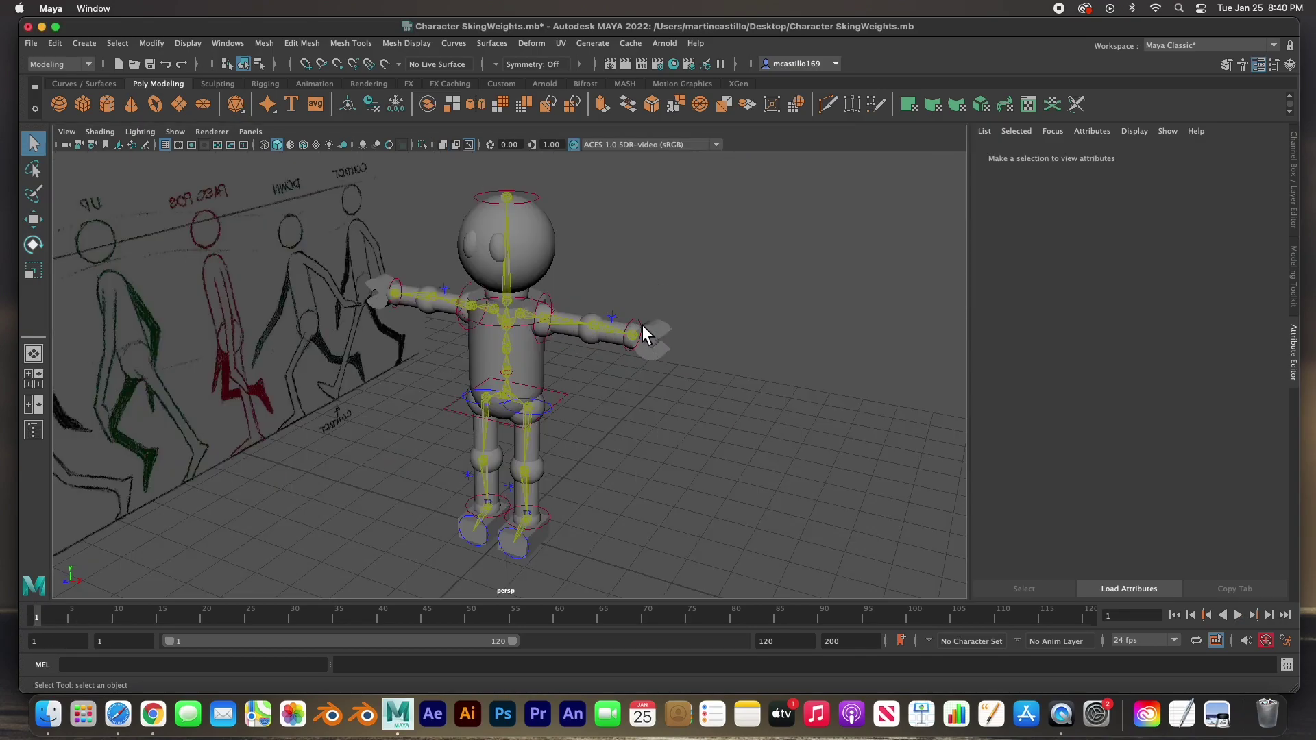
{"action": "left_click", "coordinate": [640, 336]}
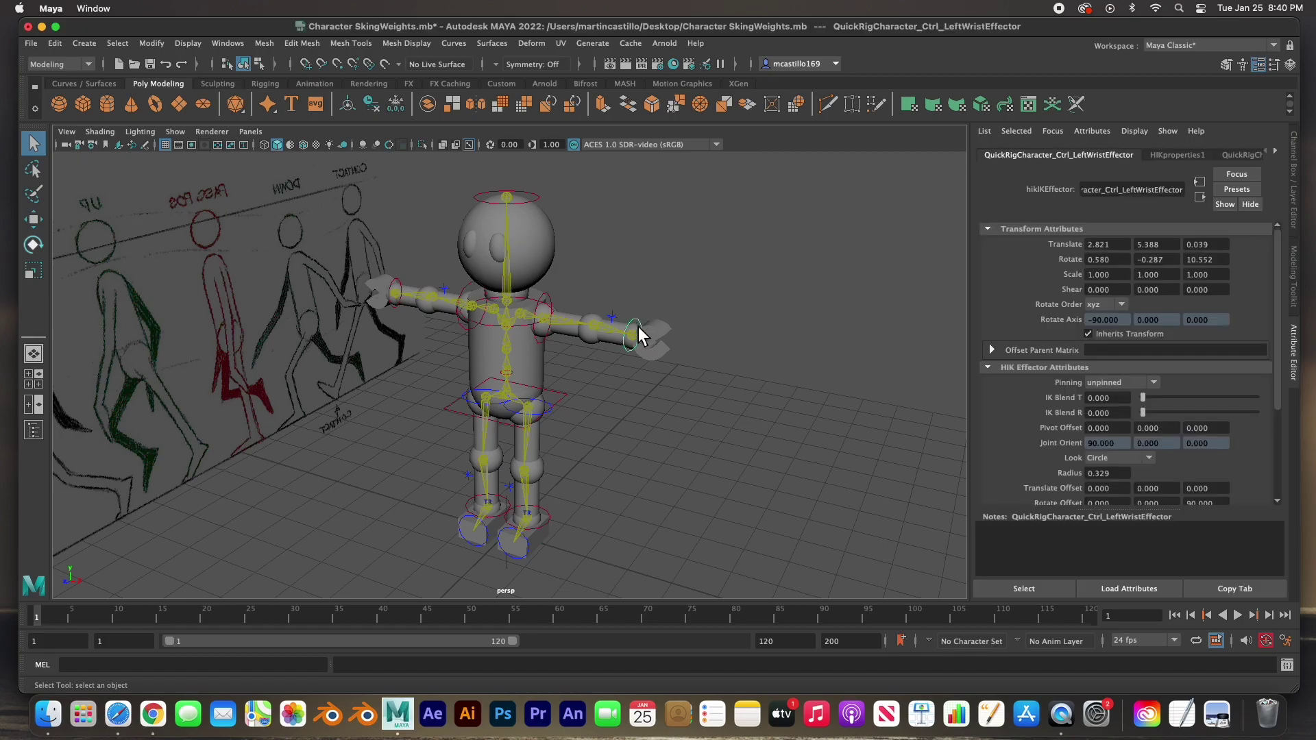
{"action": "left_click", "coordinate": [402, 287], "text": "shift"}
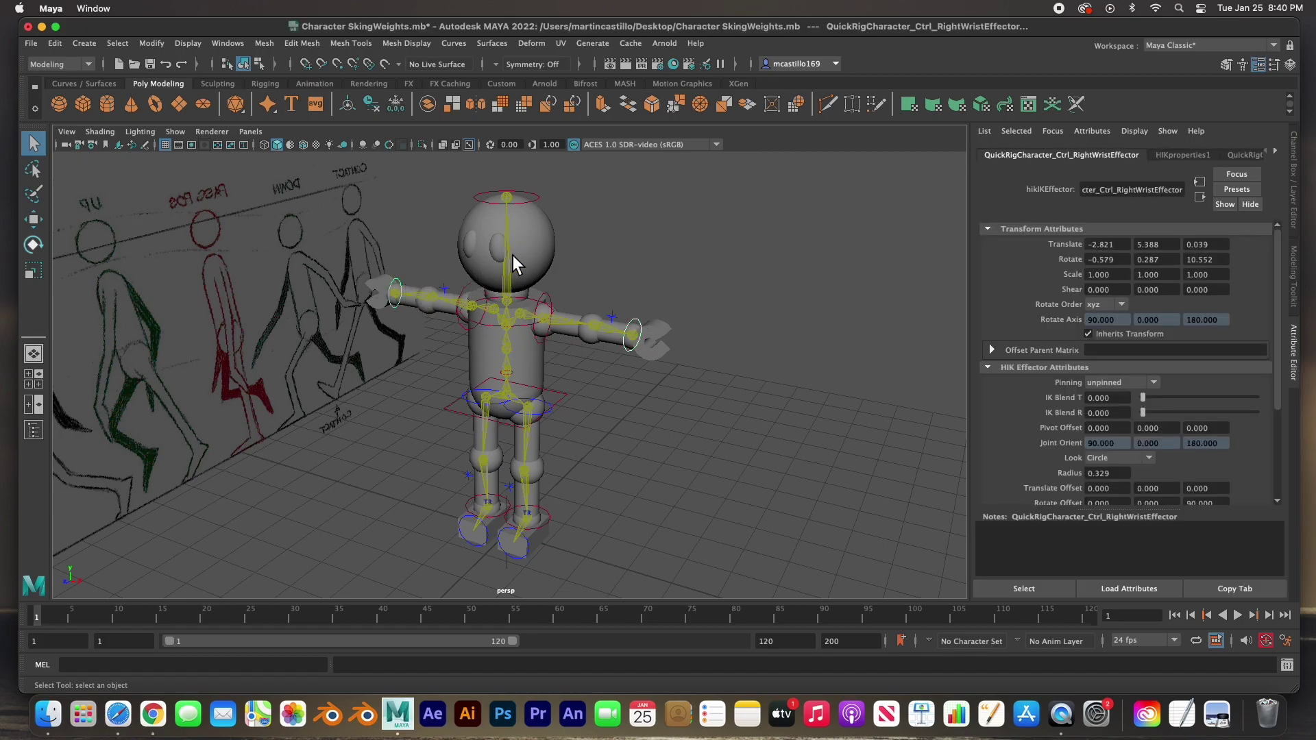
{"action": "left_click", "coordinate": [541, 203]}
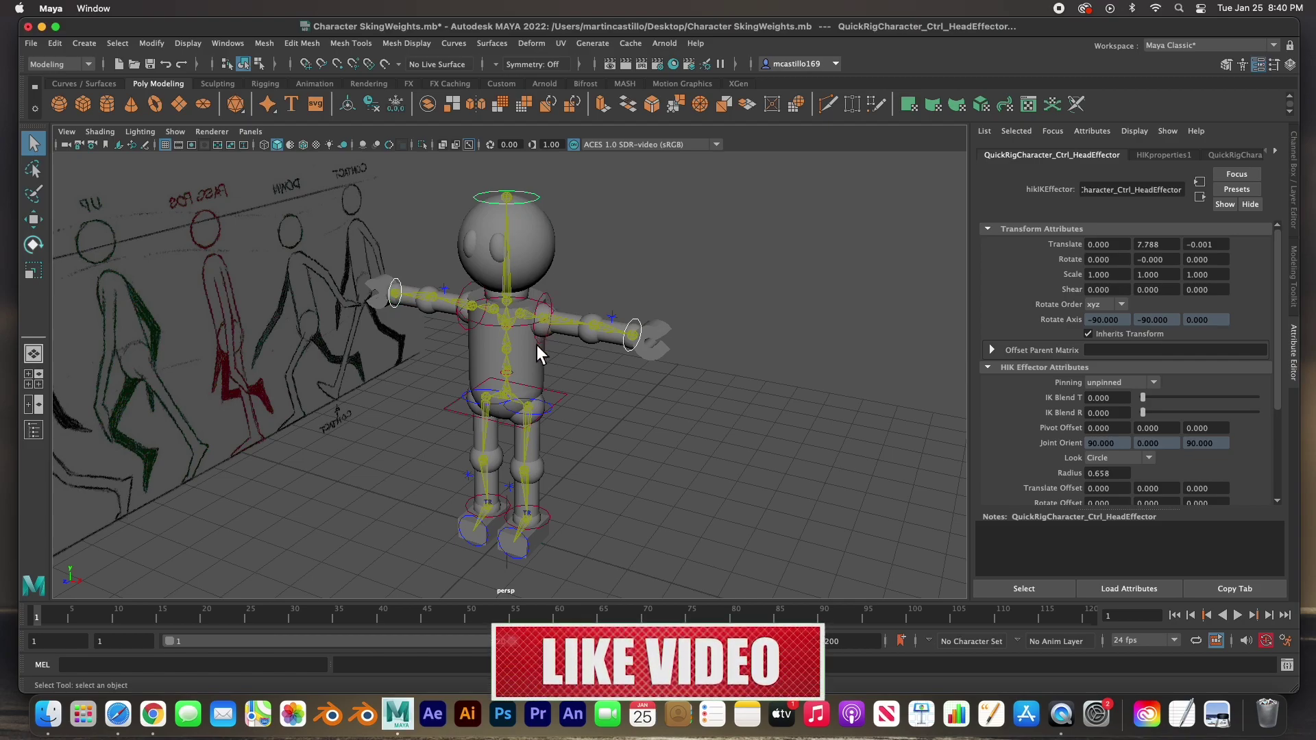
Inspect the hips and both ankle controls, then key the starting pose at frame 1
{"action": "left_click", "coordinate": [568, 402]}
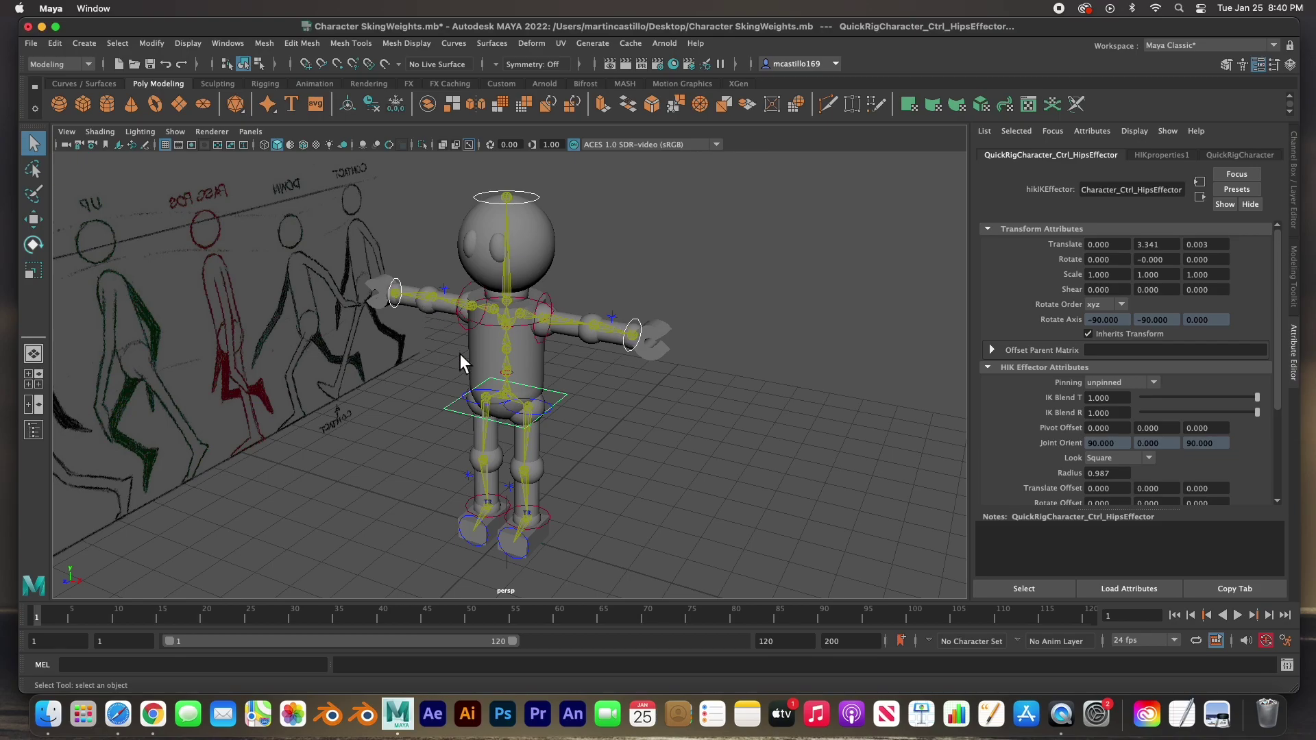
{"action": "left_click", "coordinate": [548, 526]}
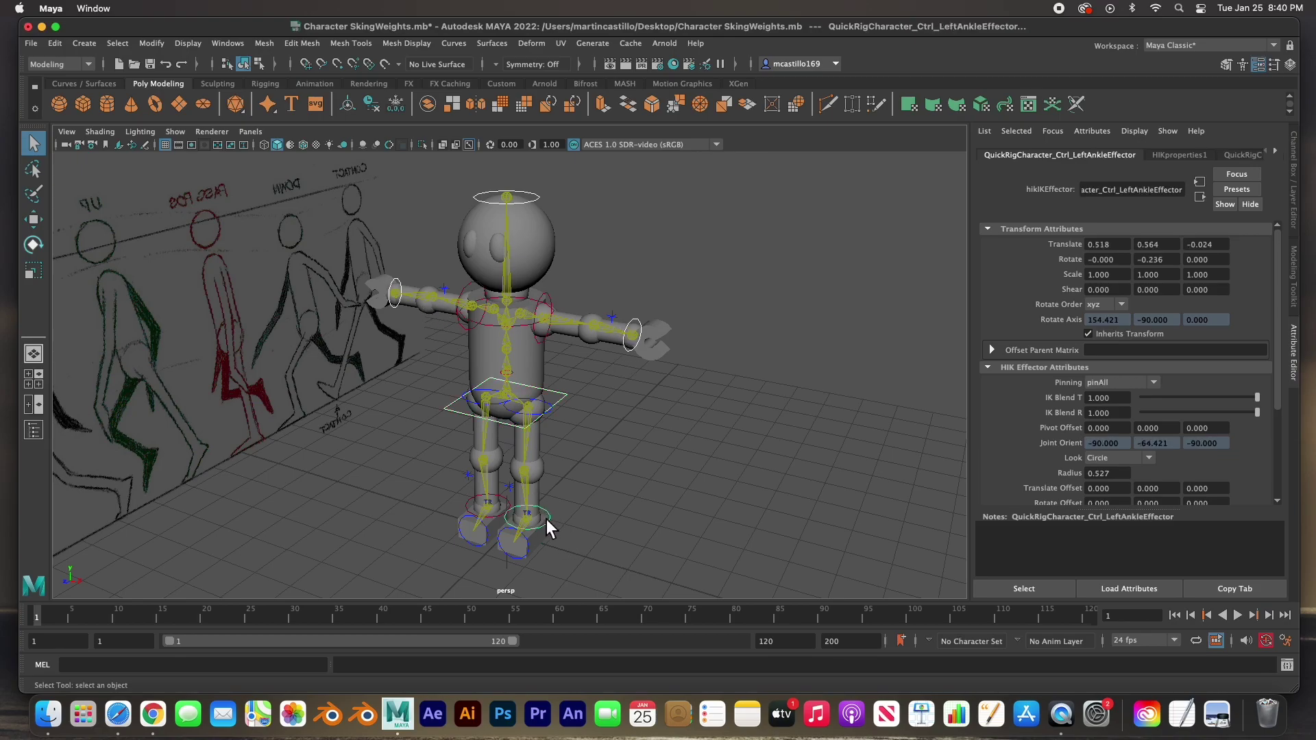
{"action": "left_click", "coordinate": [505, 507]}
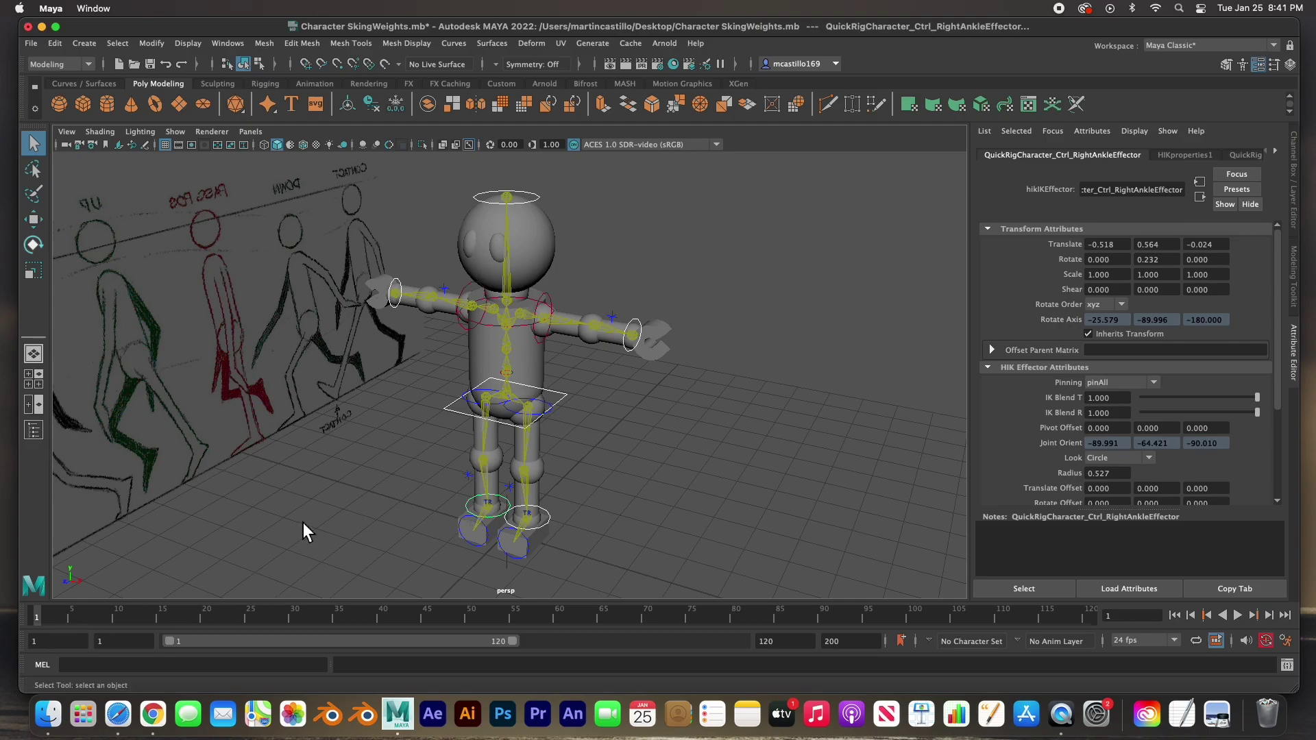
{"action": "key", "text": "s"}
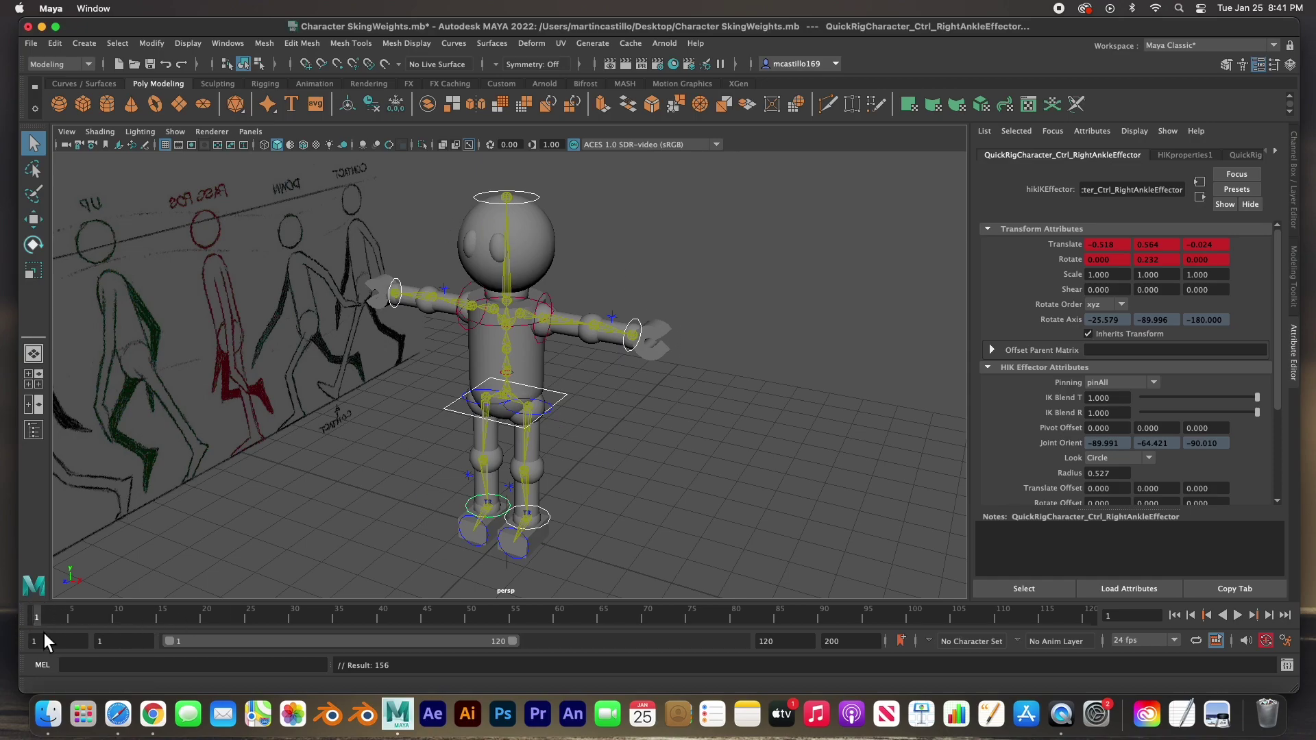
Enable Auto Key, then lower the left wrist control beside the hip and key it
{"action": "left_click", "coordinate": [1268, 642]}
{"action": "left_click", "coordinate": [625, 432]}
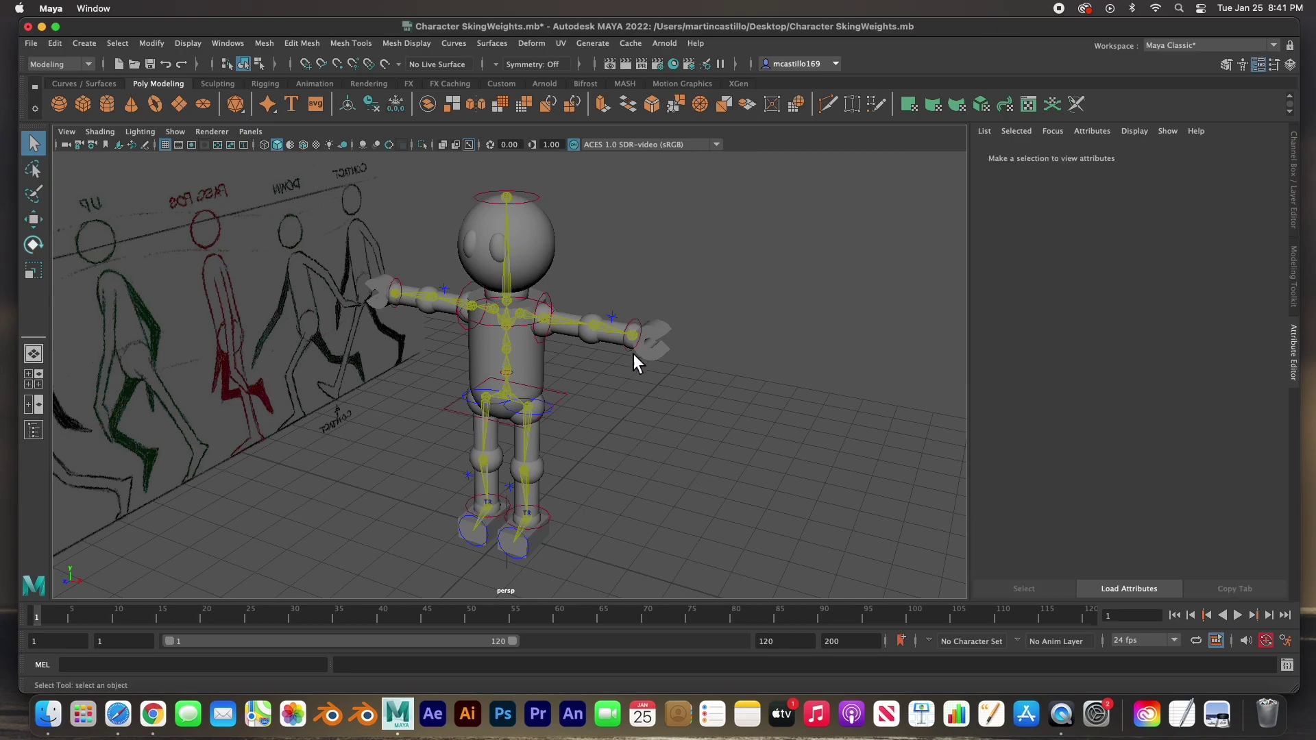
{"action": "left_click", "coordinate": [636, 331]}
{"action": "key", "text": "w"}
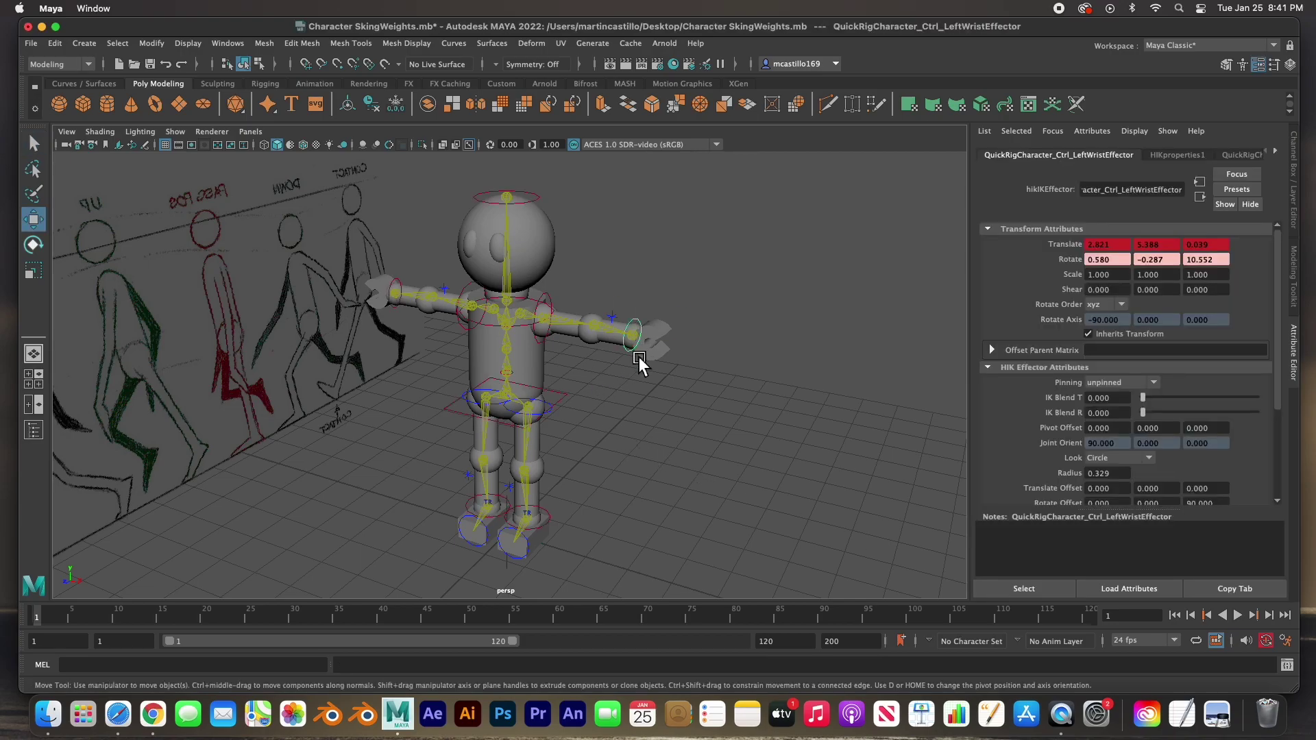
{"action": "left_click_drag", "start_coordinate": [640, 357], "coordinate": [552, 412]}
{"action": "key", "text": "s"}
Lower the right wrist control down to the hip and key it
{"action": "left_click", "coordinate": [401, 290]}
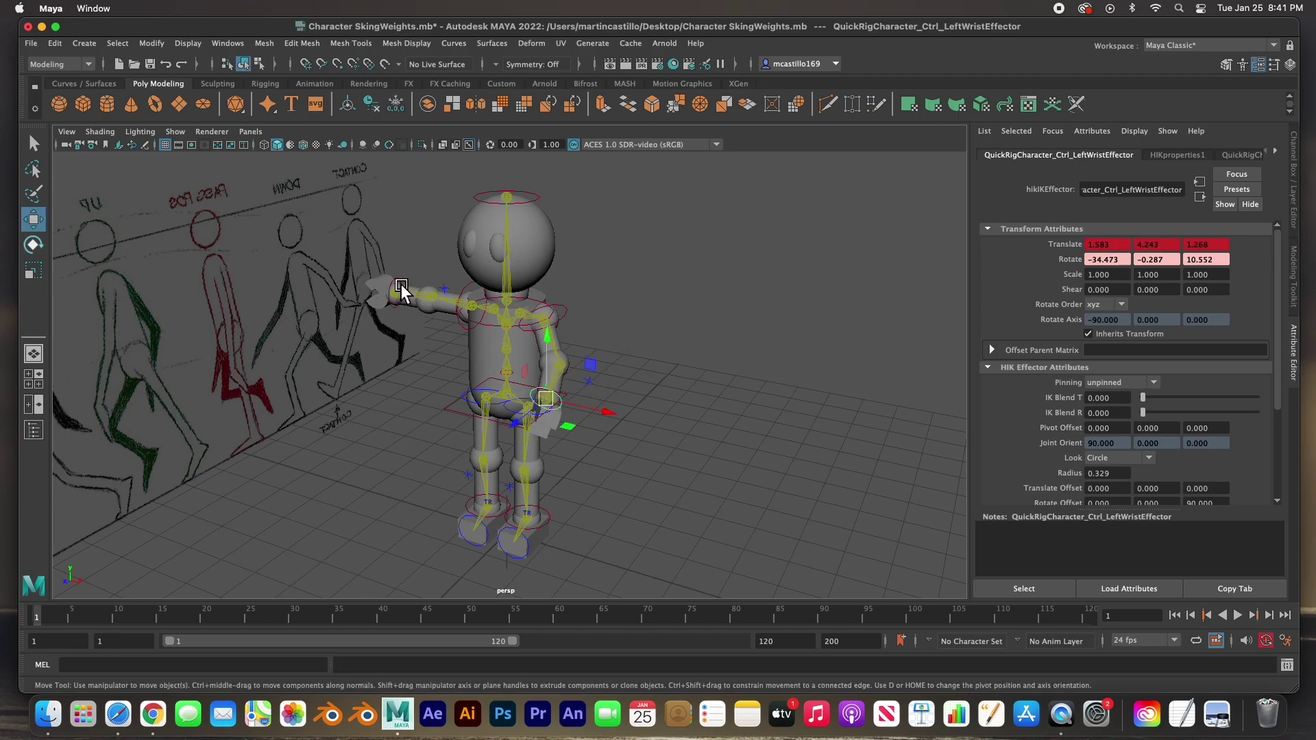
{"action": "left_click", "coordinate": [405, 311]}
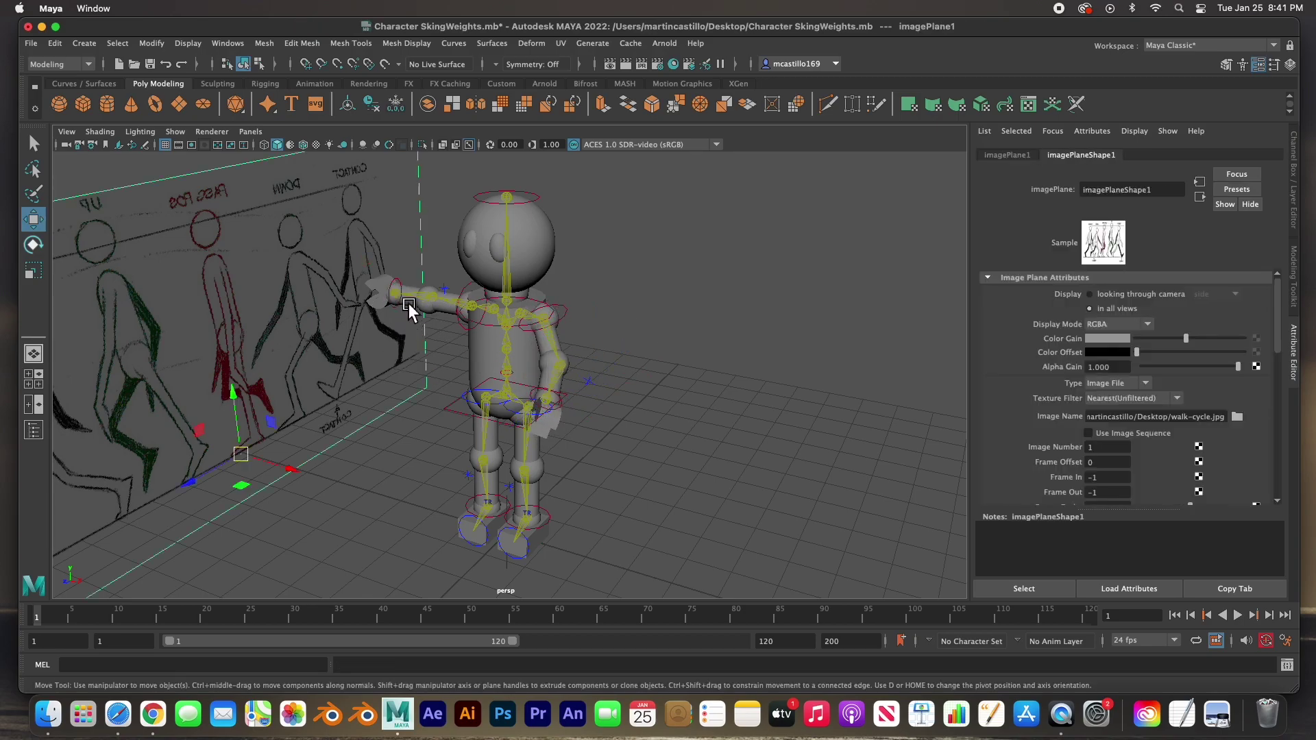
{"action": "left_click", "coordinate": [405, 291]}
{"action": "left_click_drag", "start_coordinate": [401, 296], "coordinate": [457, 395]}
{"action": "key", "text": "s"}
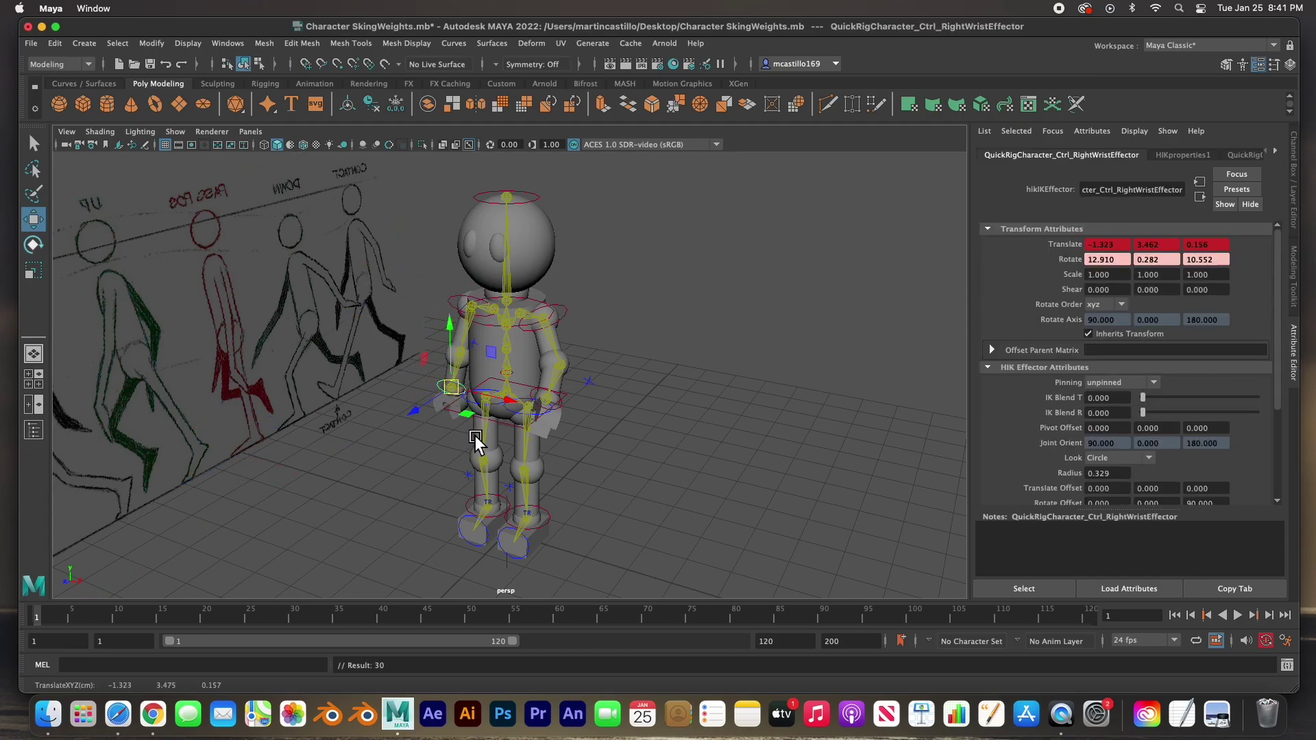
Fine-tune the right hand's height and sideways position, re-keying the right wrist each time
{"action": "mouse_move", "coordinate": [465, 446]}
{"action": "left_mouse_down", "text": "alt"}
{"action": "mouse_move", "coordinate": [615, 418]}
{"action": "mouse_move", "coordinate": [538, 434]}
{"action": "mouse_move", "coordinate": [579, 434]}
{"action": "left_mouse_up", "text": "alt"}
{"action": "left_click_drag", "start_coordinate": [453, 426], "coordinate": [458, 411]}
{"action": "key", "text": "s"}
{"action": "left_click_drag", "start_coordinate": [547, 449], "coordinate": [474, 449], "text": "alt"}
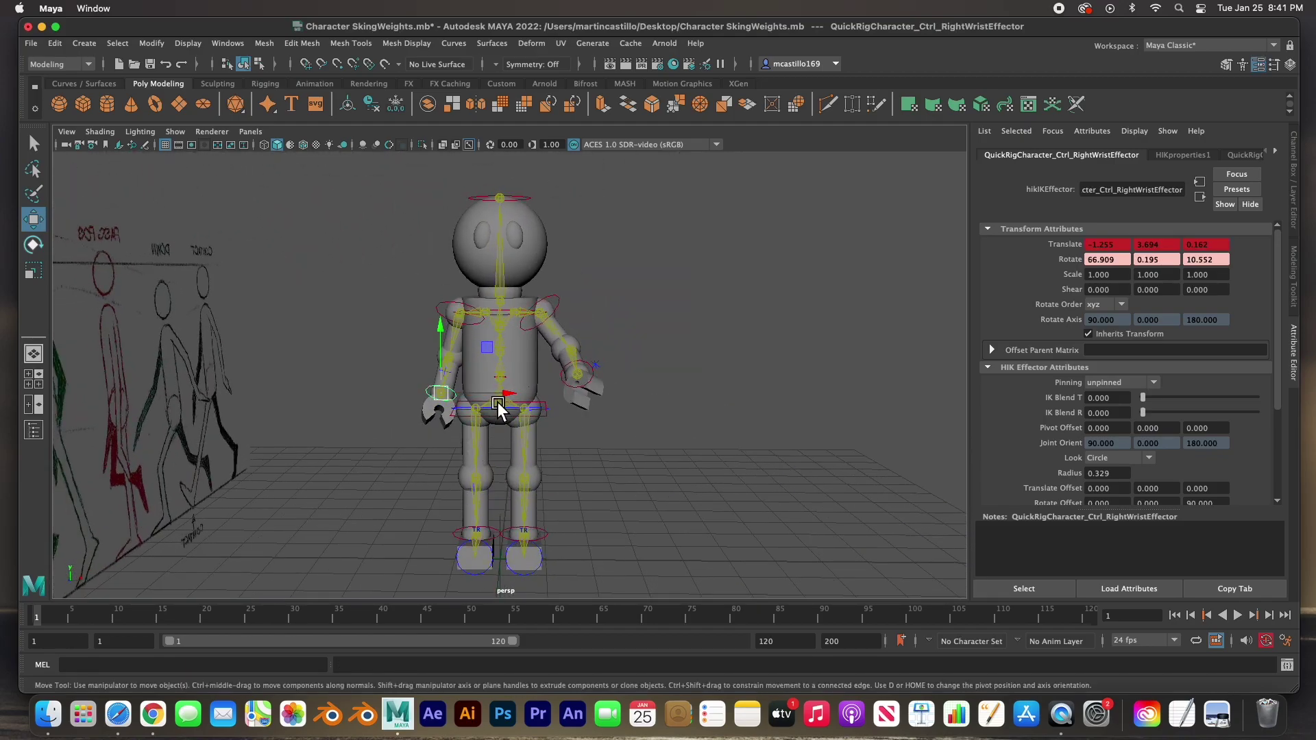
{"action": "left_click_drag", "start_coordinate": [502, 395], "coordinate": [508, 396]}
{"action": "key", "text": "s"}
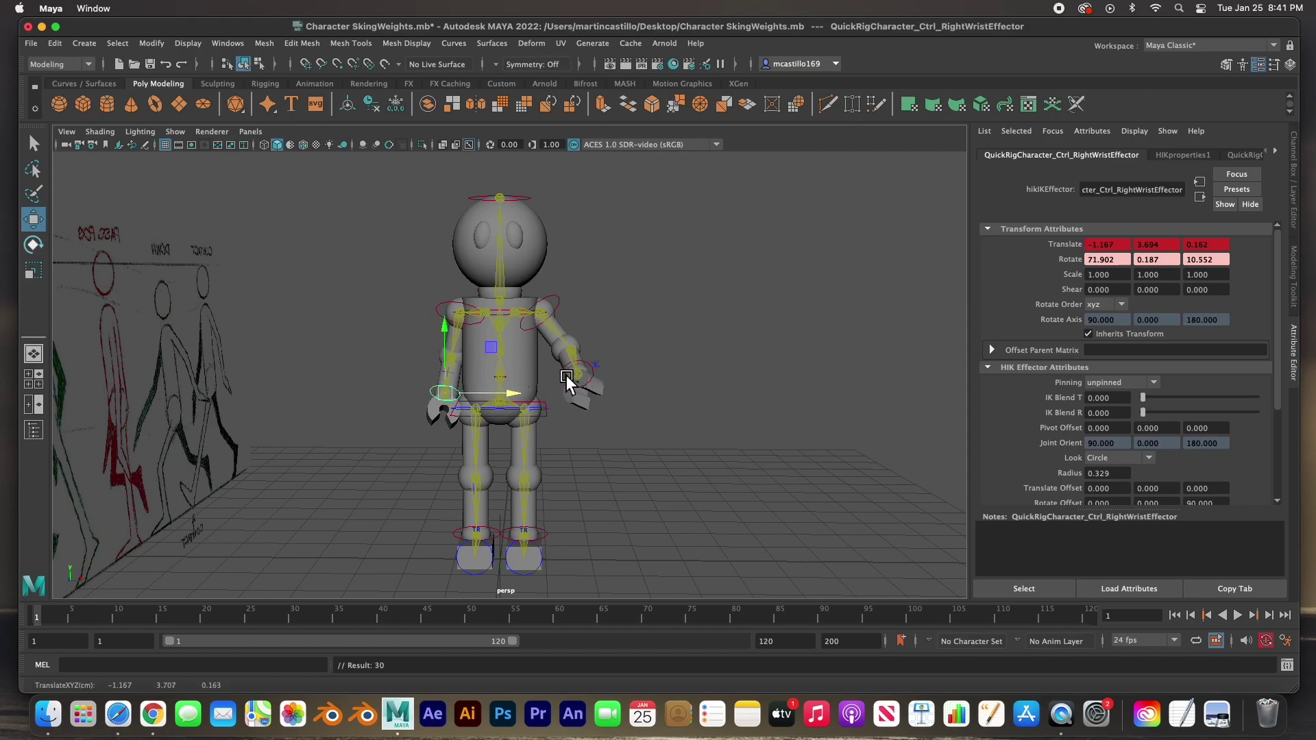
{"action": "left_click", "coordinate": [566, 377]}
{"action": "mouse_move", "coordinate": [661, 456]}
{"action": "left_mouse_down", "text": "alt"}
{"action": "mouse_move", "coordinate": [524, 441]}
{"action": "mouse_move", "coordinate": [463, 385]}
{"action": "mouse_move", "coordinate": [517, 390]}
{"action": "mouse_move", "coordinate": [517, 407]}
{"action": "mouse_move", "coordinate": [602, 406]}
{"action": "mouse_move", "coordinate": [620, 455]}
{"action": "mouse_move", "coordinate": [596, 455]}
{"action": "mouse_move", "coordinate": [612, 402]}
{"action": "mouse_move", "coordinate": [478, 438]}
{"action": "mouse_move", "coordinate": [516, 446]}
{"action": "mouse_move", "coordinate": [487, 440]}
{"action": "left_mouse_up", "text": "alt"}
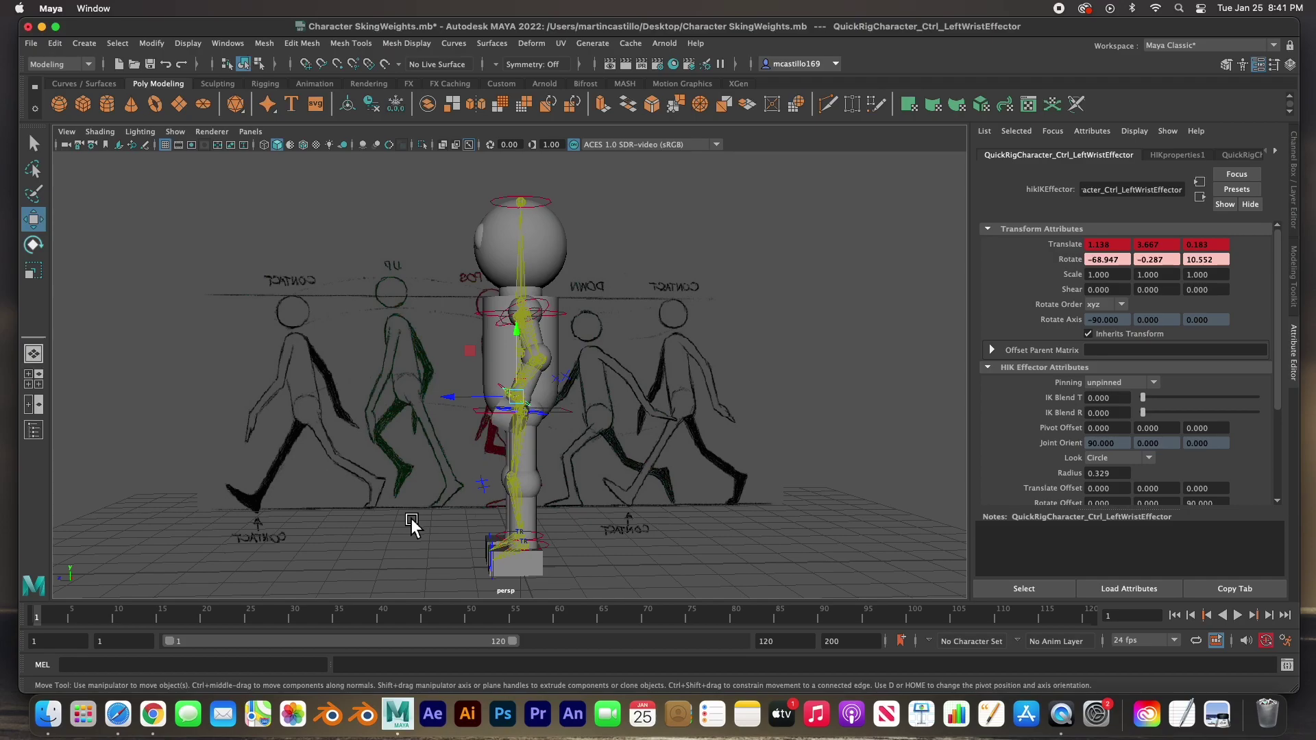
Maximize and zoom the side view onto the robot, then select the reference image plane
{"action": "key", "text": "space"}
{"action": "key", "text": "space"}
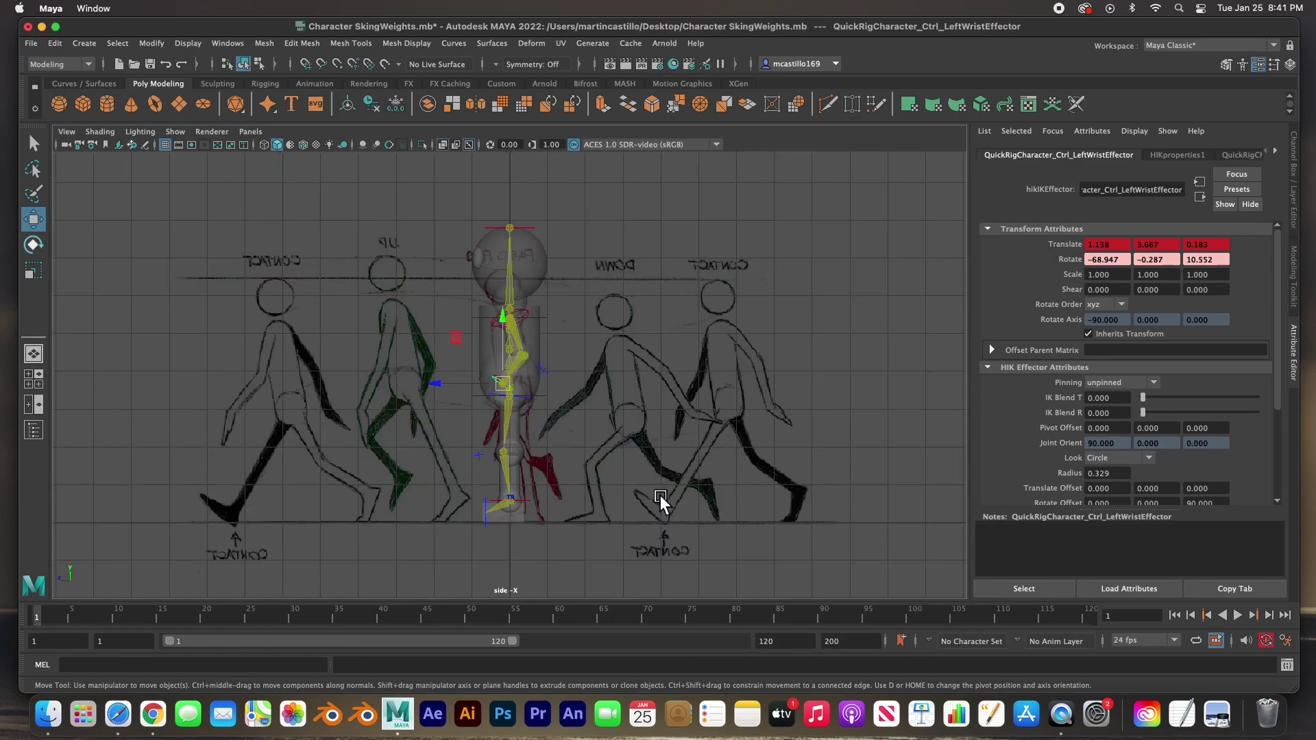
{"action": "scroll", "coordinate": [545, 456], "scroll_direction": "up", "scroll_amount": 3}
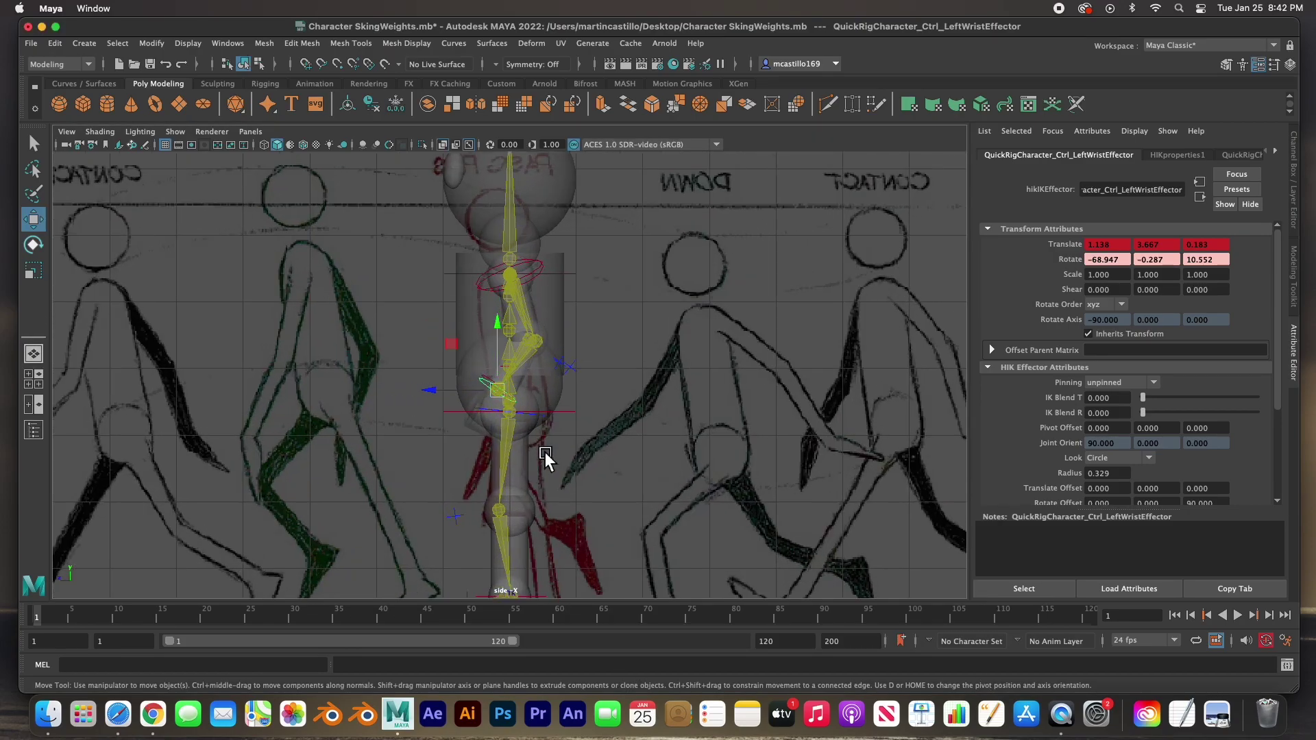
{"action": "middle_click_drag", "start_coordinate": [573, 470], "coordinate": [480, 403], "text": "alt"}
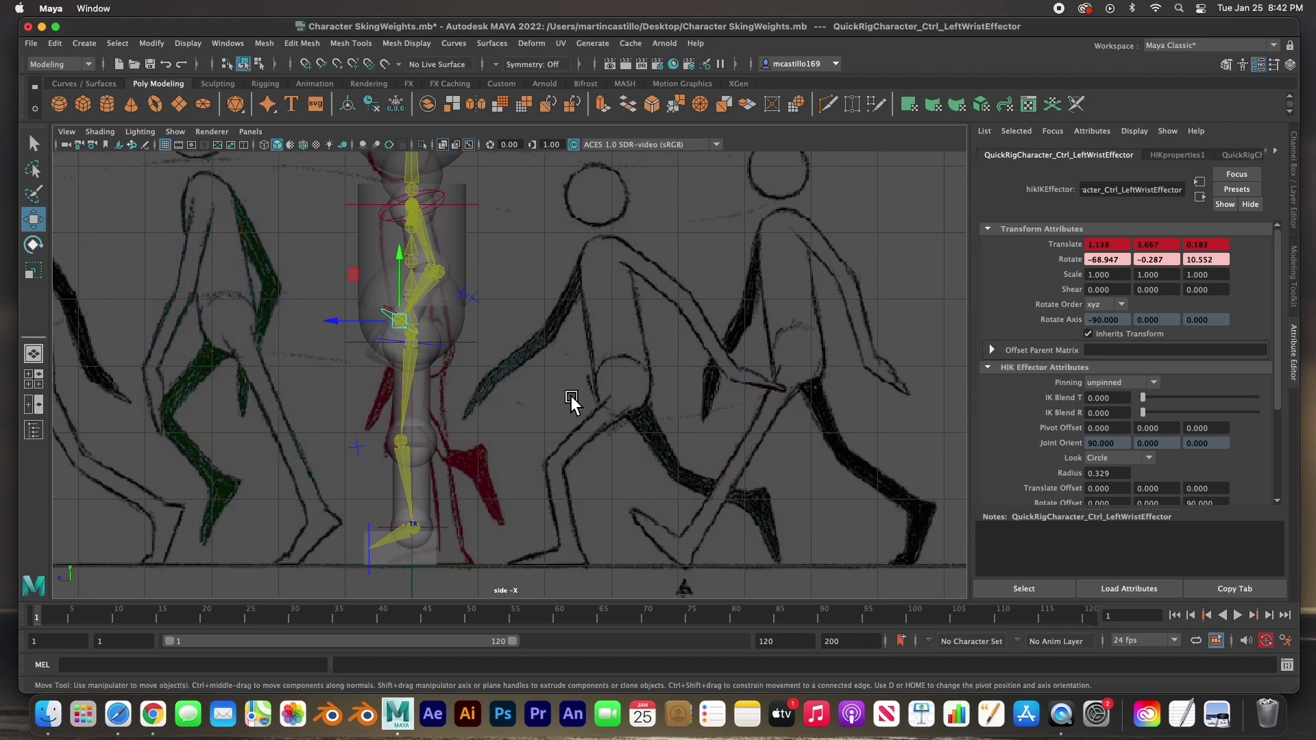
{"action": "key", "text": "q"}
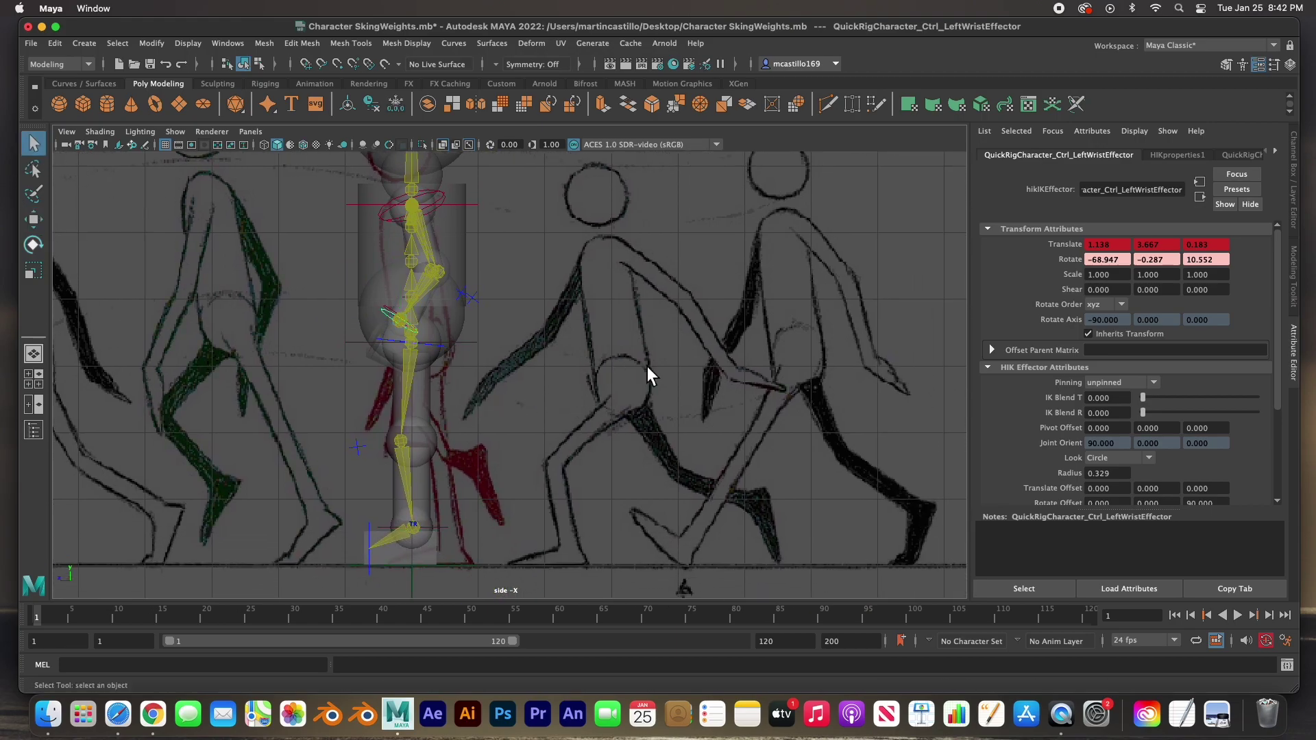
{"action": "left_click", "coordinate": [638, 414]}
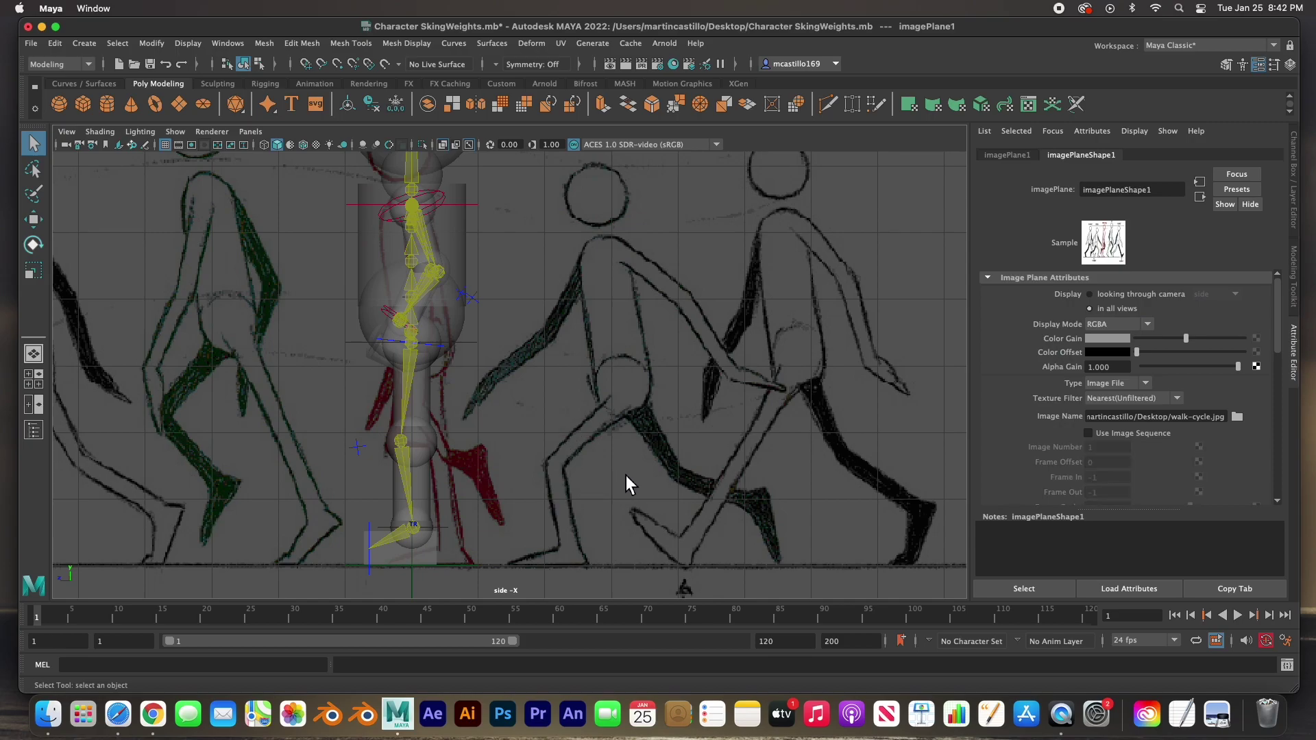
Slide the reference sketch along X to line up with the robot
{"action": "key", "text": "w"}
{"action": "mouse_move", "coordinate": [344, 568]}
{"action": "left_mouse_down"}
{"action": "mouse_move", "coordinate": [317, 572]}
{"action": "mouse_move", "coordinate": [365, 581]}
{"action": "left_mouse_up"}
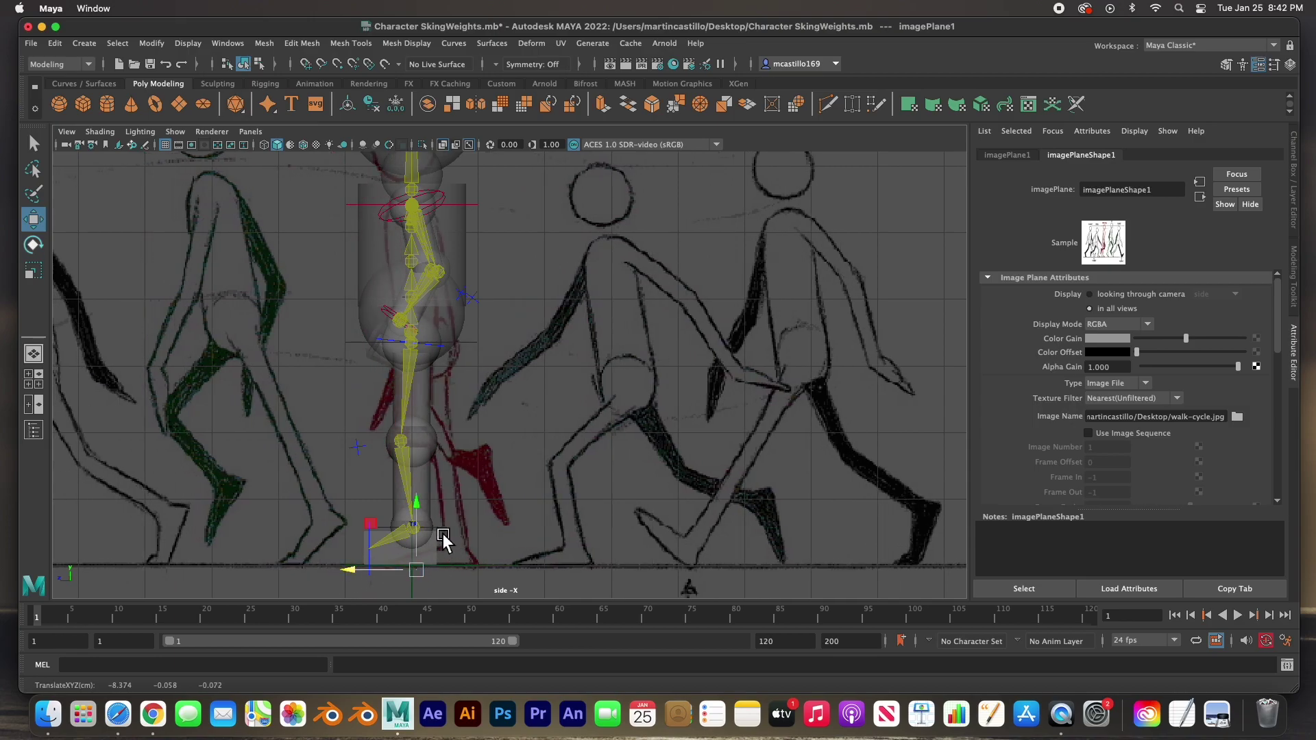
{"action": "left_click_drag", "start_coordinate": [352, 573], "coordinate": [314, 573]}
{"action": "key", "text": "ctrl+z"}
{"action": "key", "text": "e"}
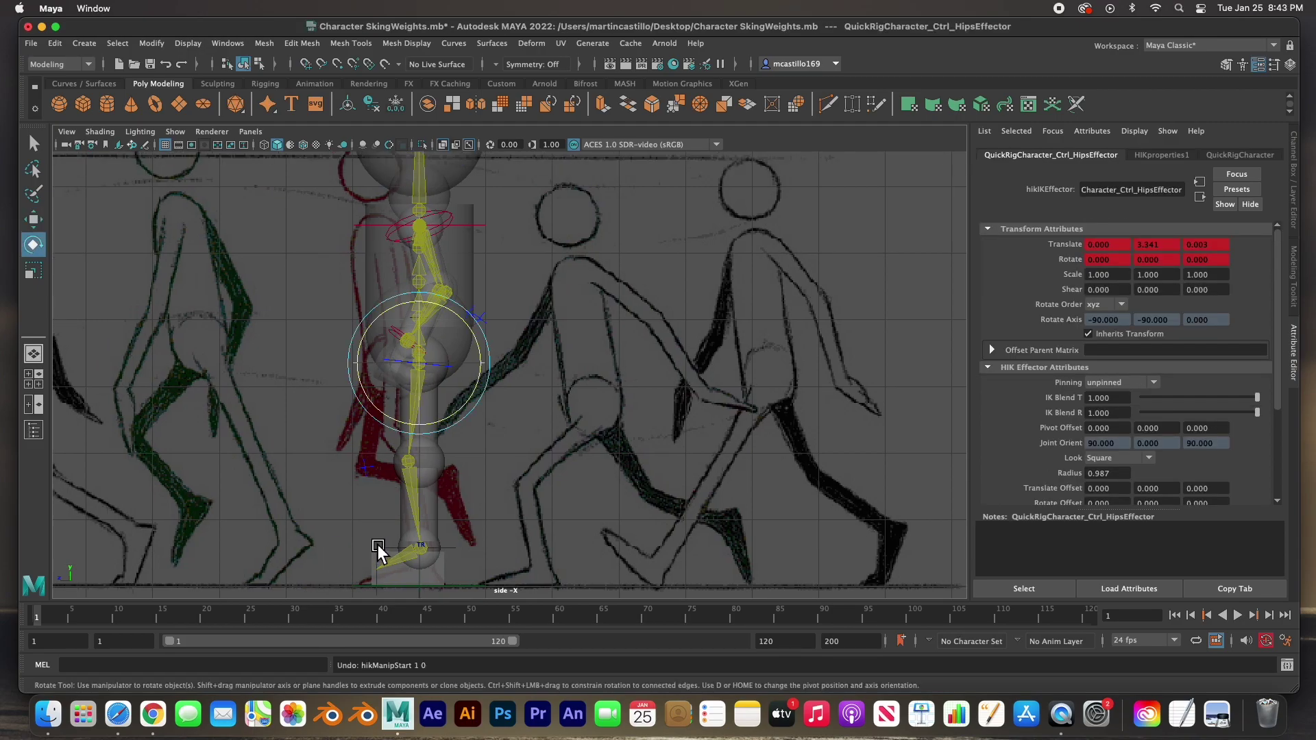
At frame 5, lower the hips to Y 3.238, tilt them 5.267 in Z, and key the pose
{"action": "left_click", "coordinate": [71, 621]}
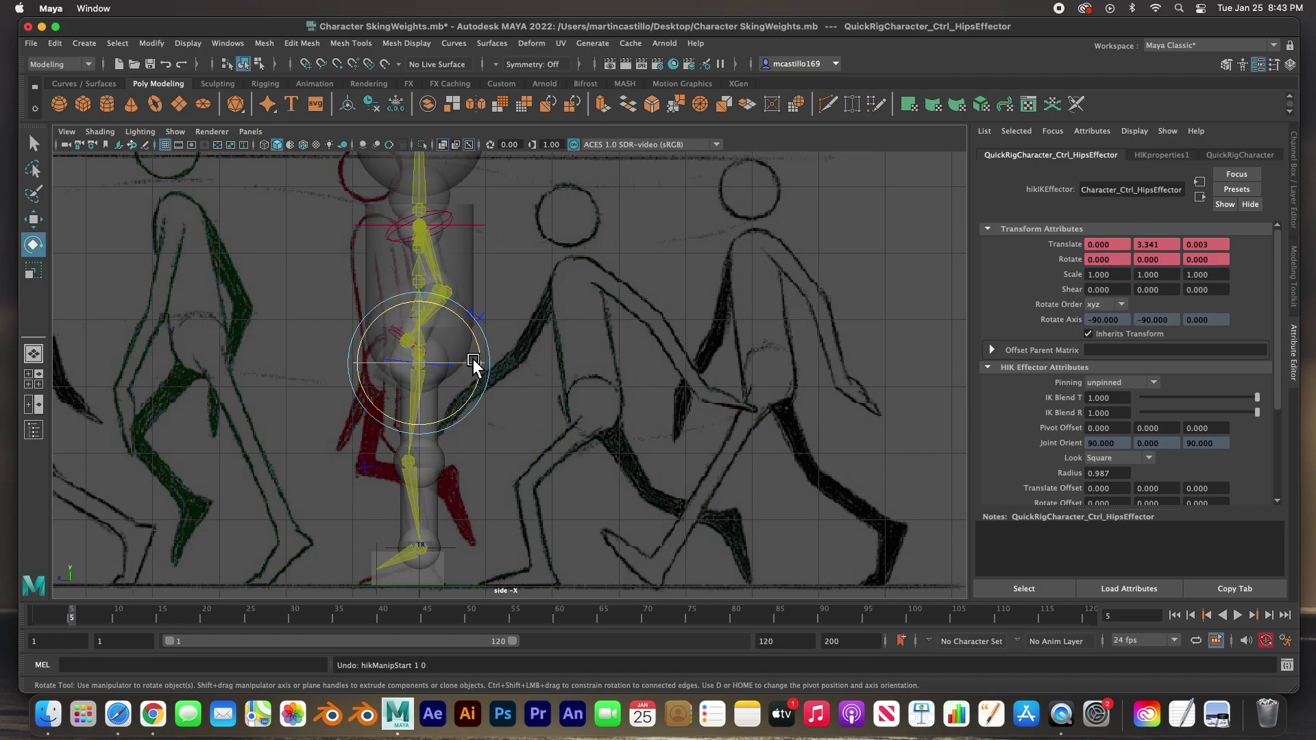
{"action": "key", "text": "w"}
{"action": "left_click_drag", "start_coordinate": [430, 370], "coordinate": [405, 379]}
{"action": "key", "text": "e"}
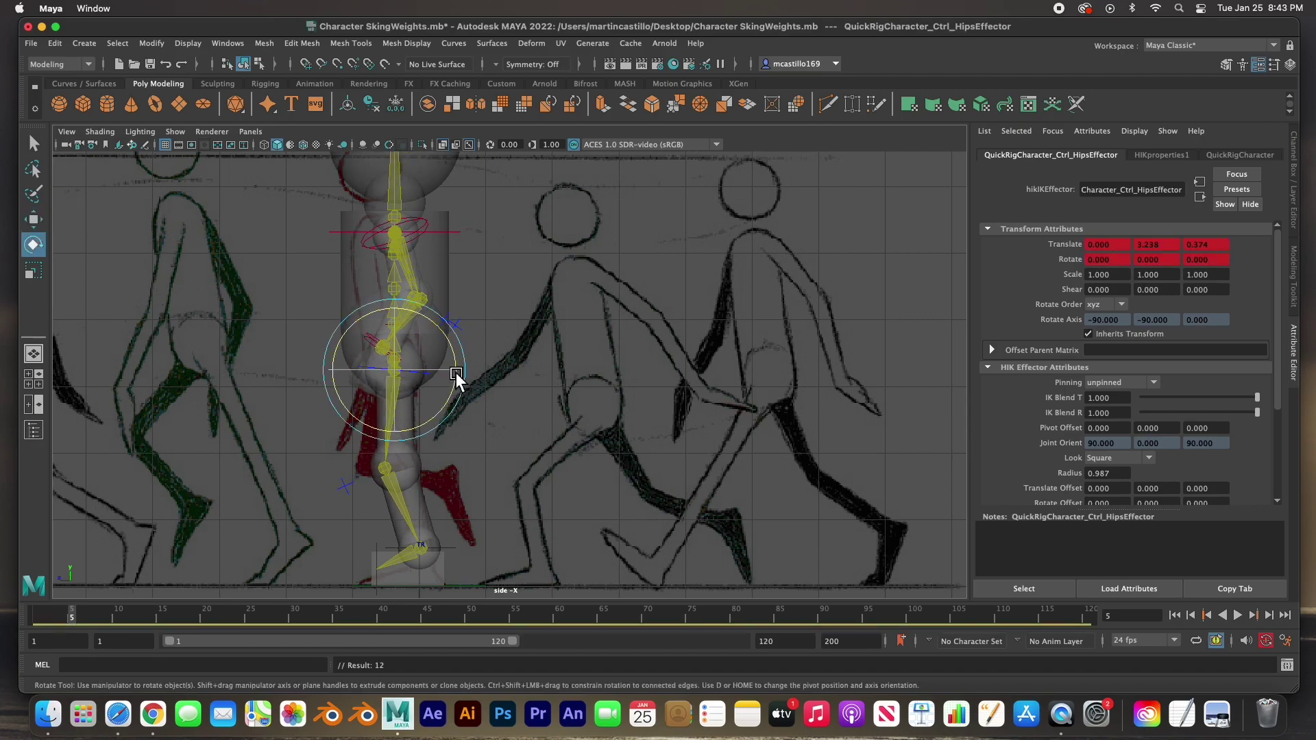
{"action": "left_click_drag", "start_coordinate": [461, 368], "coordinate": [455, 360]}
{"action": "key", "text": "s"}
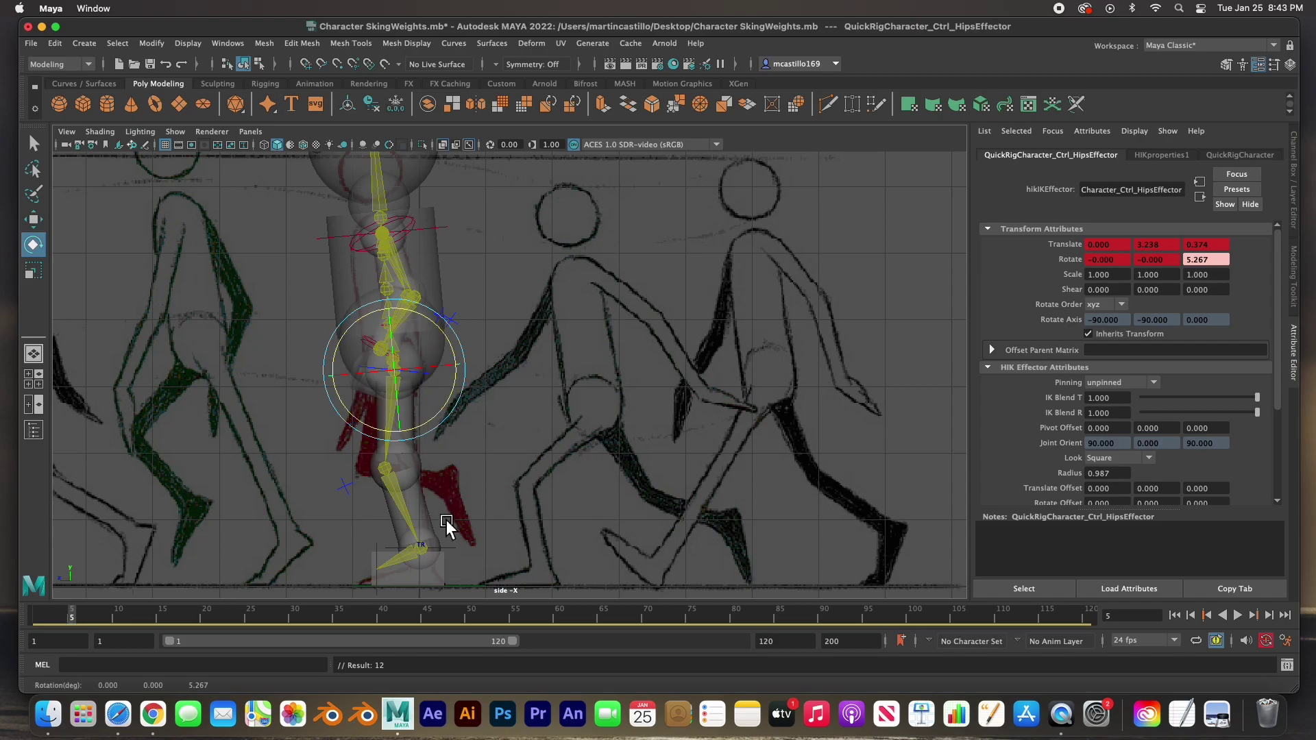
{"action": "key", "text": "space"}
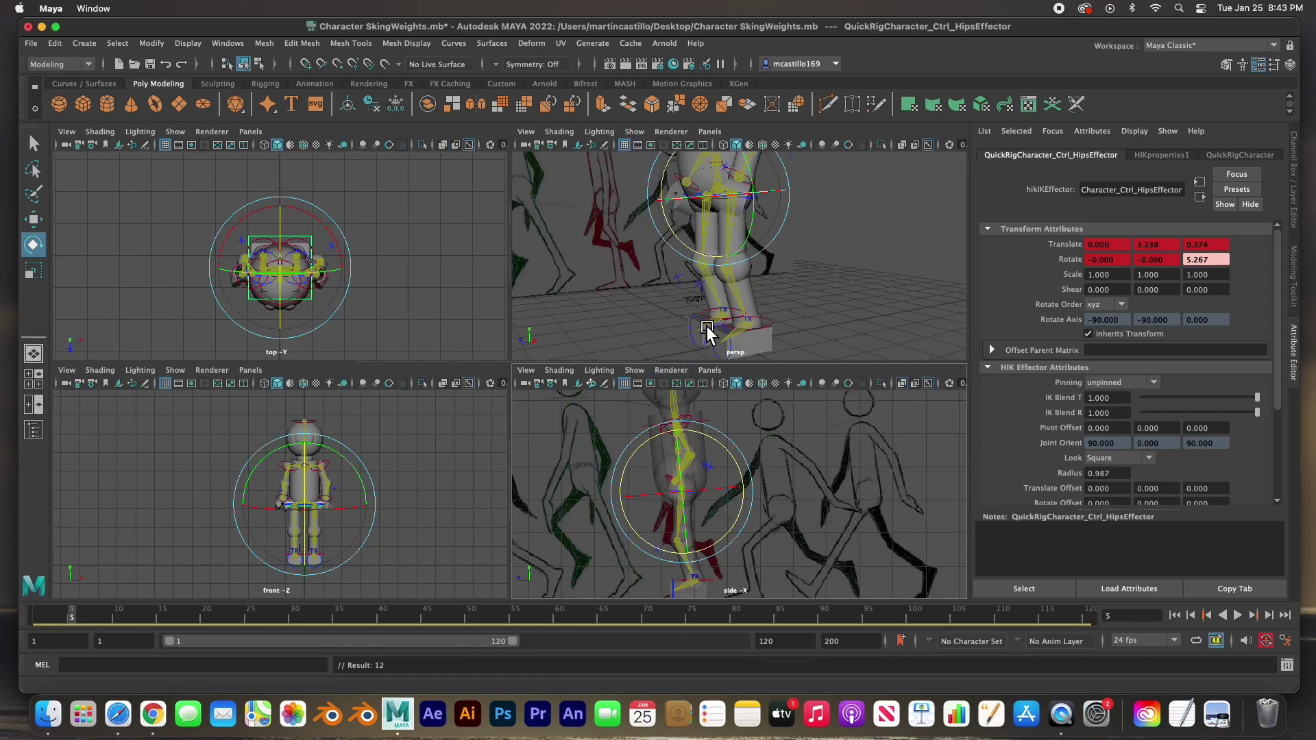
Raise the RightAnkleEffector in the side view to bend the right leg, and key it at frame 5
{"action": "left_click", "coordinate": [712, 318]}
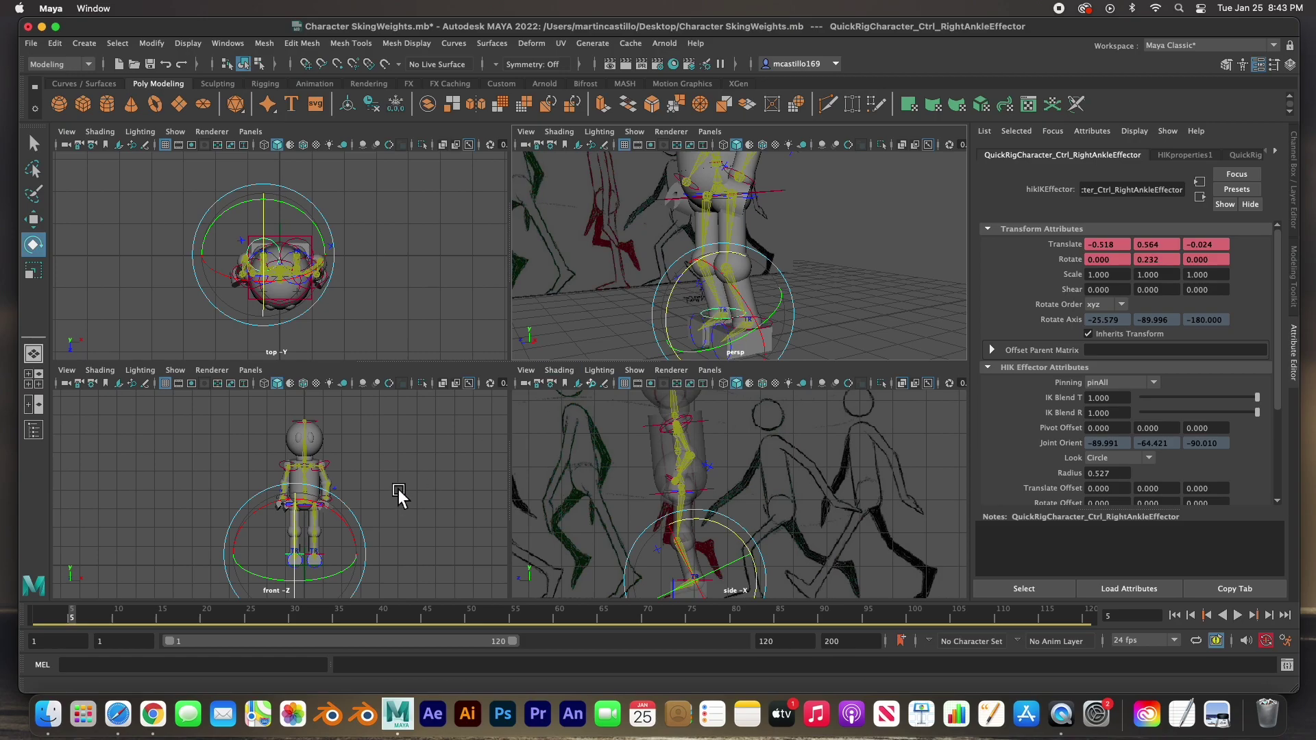
{"action": "key", "text": "space"}
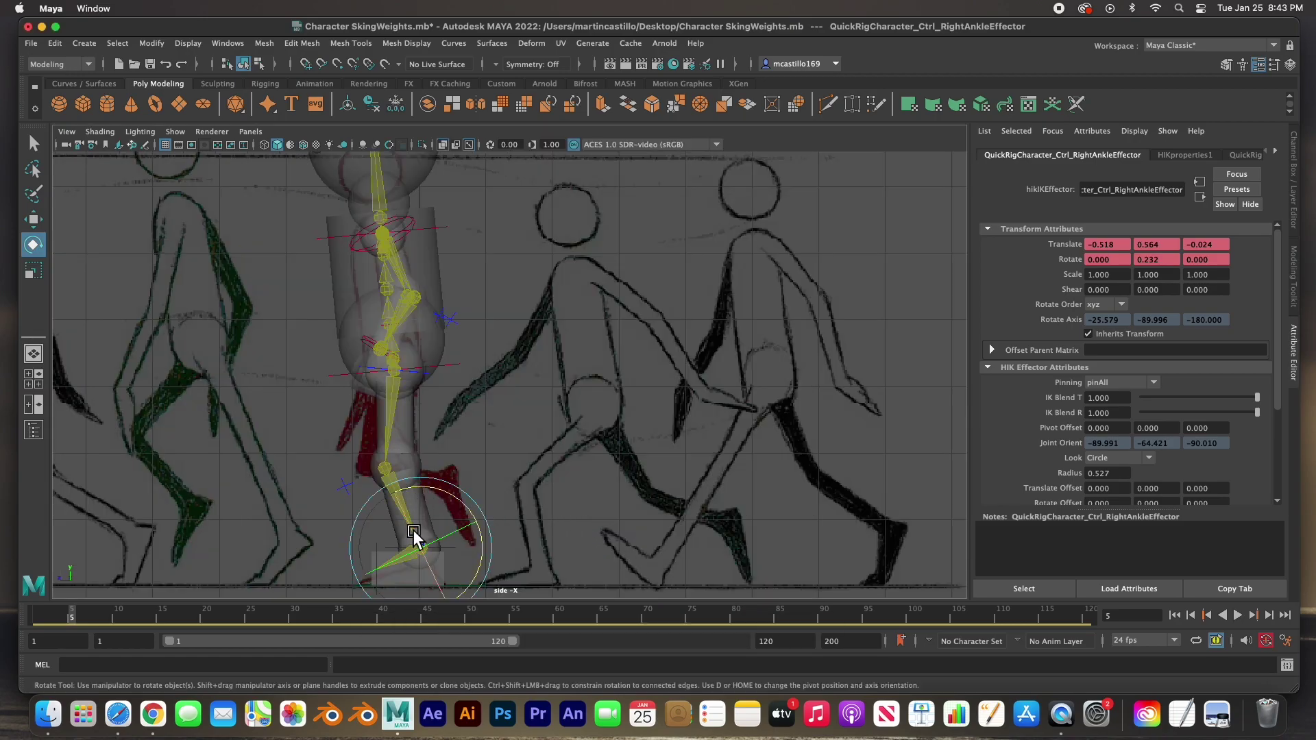
{"action": "key", "text": "w"}
{"action": "left_click_drag", "start_coordinate": [424, 551], "coordinate": [425, 471]}
{"action": "key", "text": "s"}
Rotate the right ankle to Z 49.784 and maximize the perspective view
{"action": "key", "text": "e"}
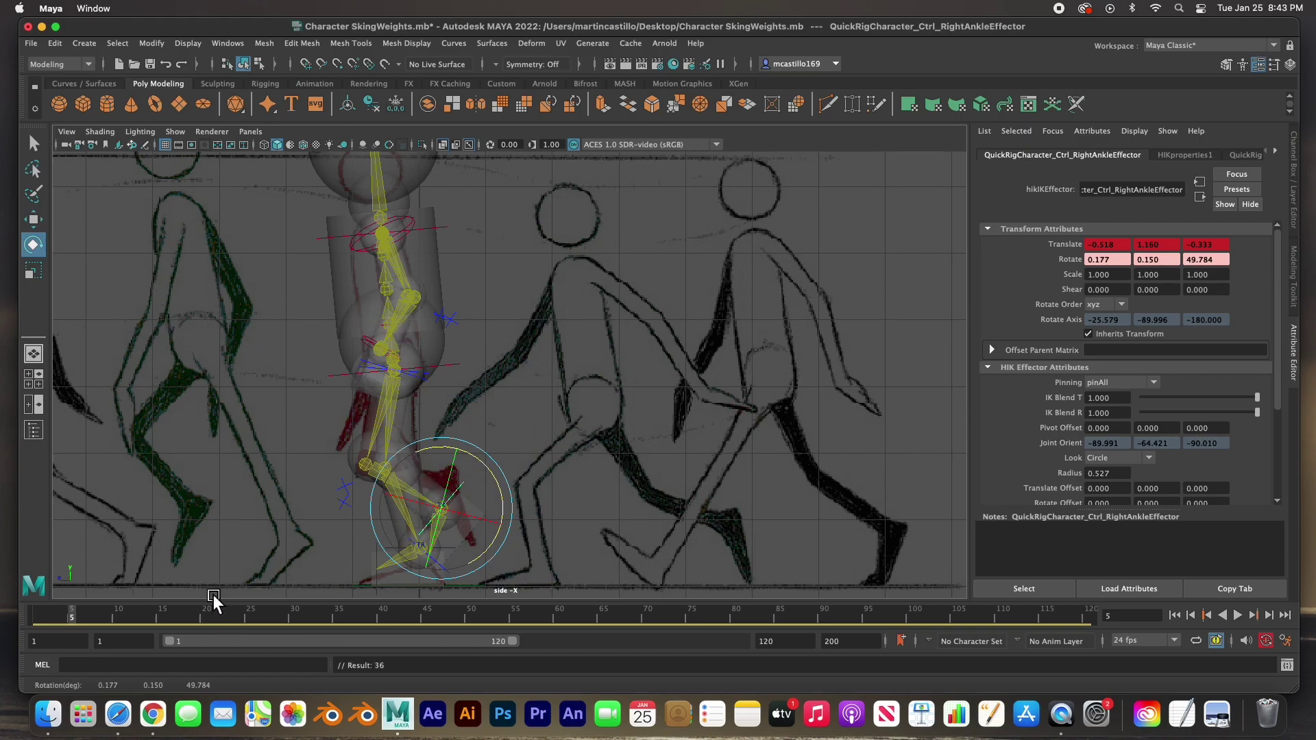
{"action": "key", "text": "space"}
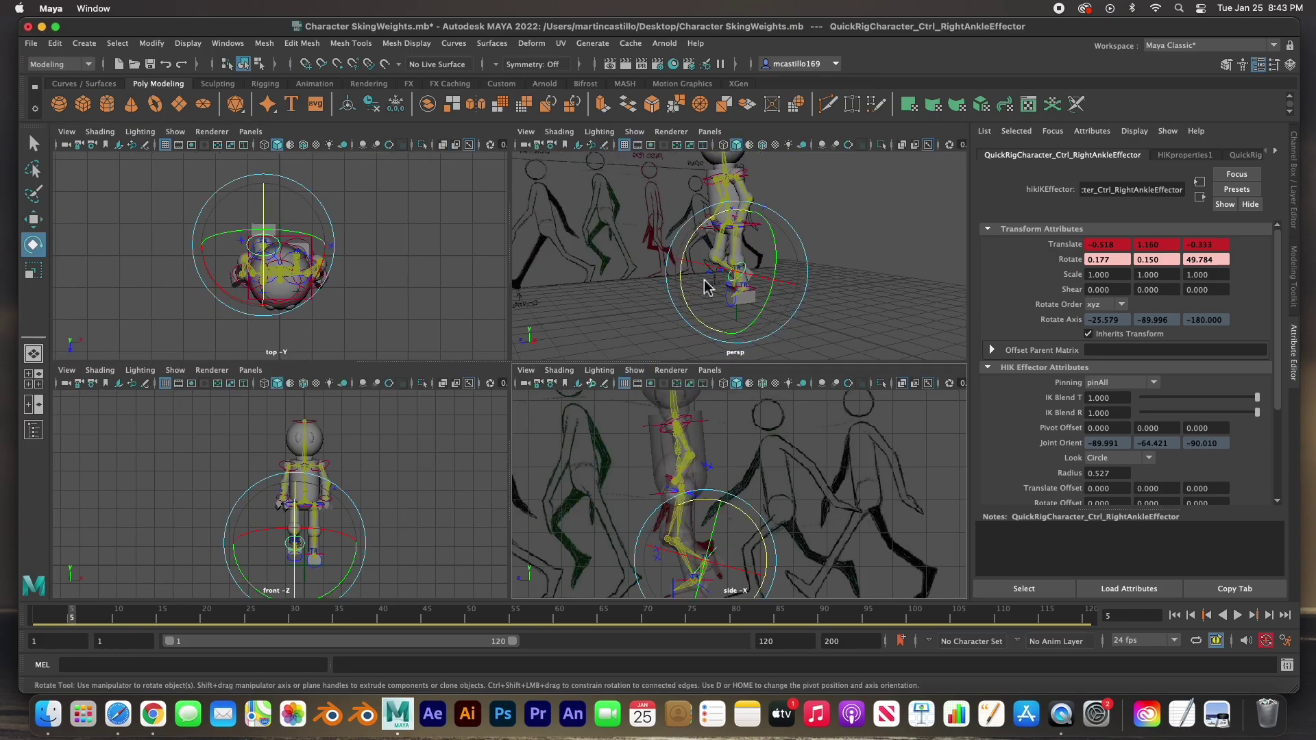
{"action": "key", "text": "space"}
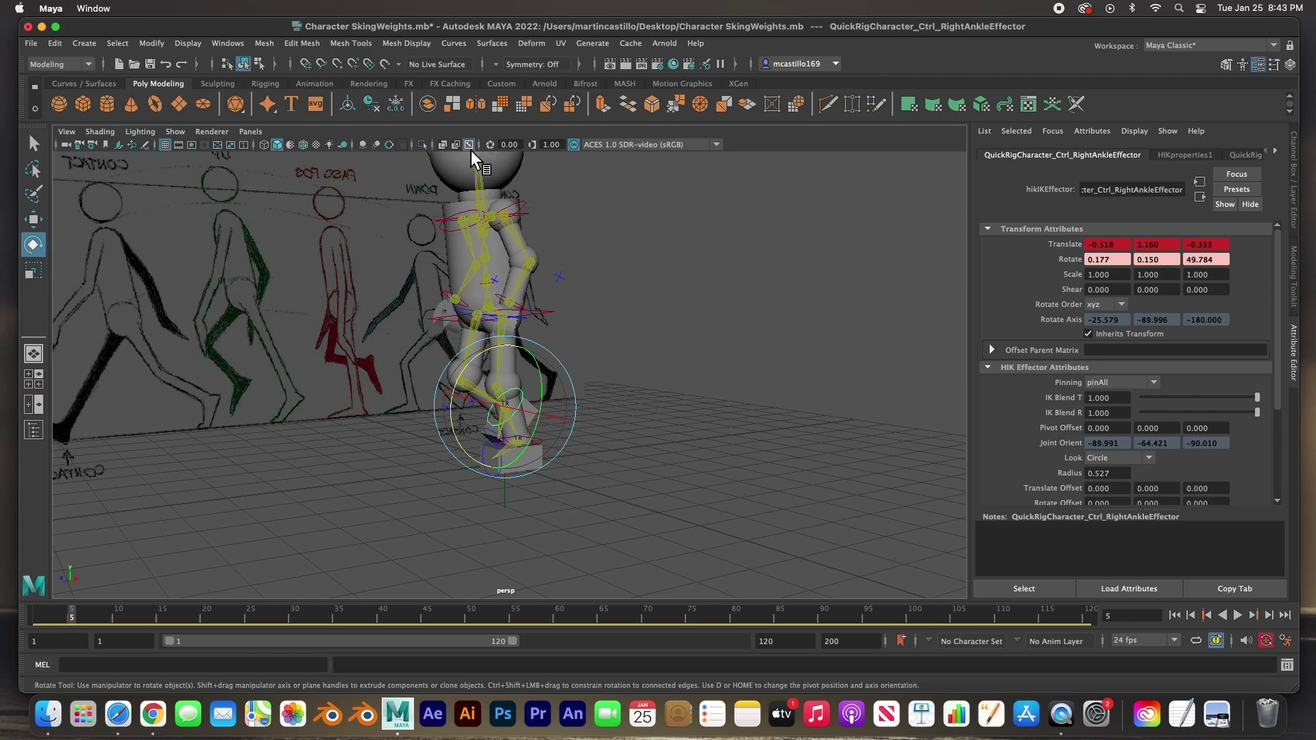
Orbit the perspective view and play the animation back from frame 1
{"action": "scroll", "coordinate": [521, 295], "scroll_direction": "down", "scroll_amount": 3}
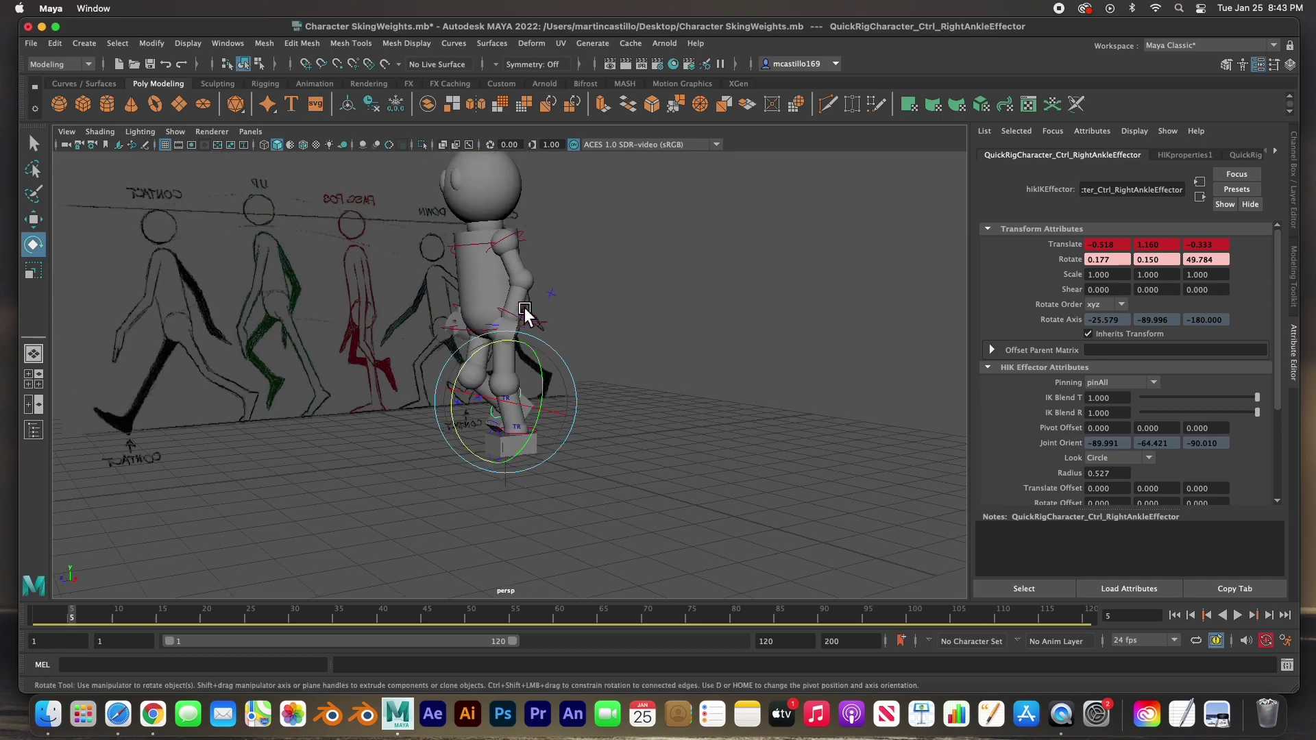
{"action": "mouse_move", "coordinate": [479, 349]}
{"action": "left_mouse_down", "text": "alt"}
{"action": "mouse_move", "coordinate": [503, 360]}
{"action": "mouse_move", "coordinate": [510, 394]}
{"action": "left_mouse_up", "text": "alt"}
{"action": "left_click_drag", "start_coordinate": [74, 629], "coordinate": [118, 626]}
{"action": "key", "text": "alt+v"}
Show the side view maximized and zoomed out on the walk reference at frame 10
{"action": "key", "text": "space"}
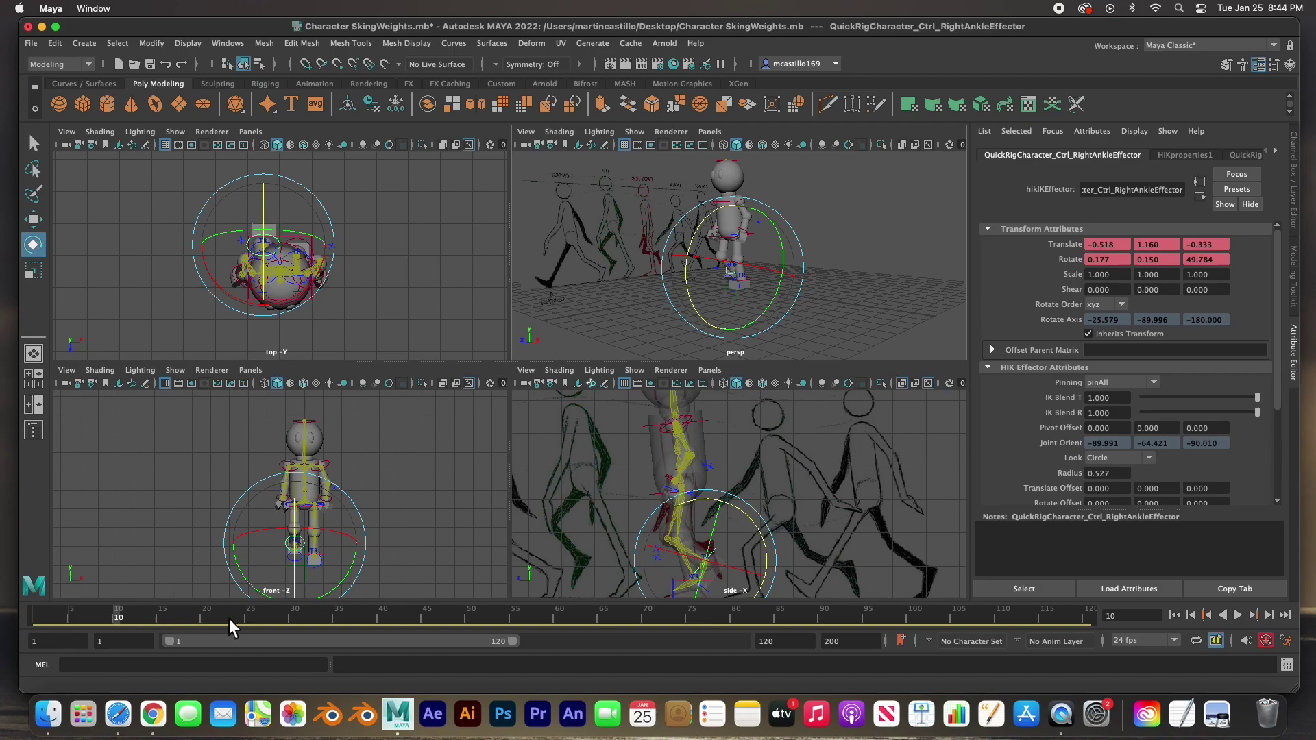
{"action": "key", "text": "space"}
{"action": "scroll", "coordinate": [620, 492], "scroll_direction": "down", "scroll_amount": 4}
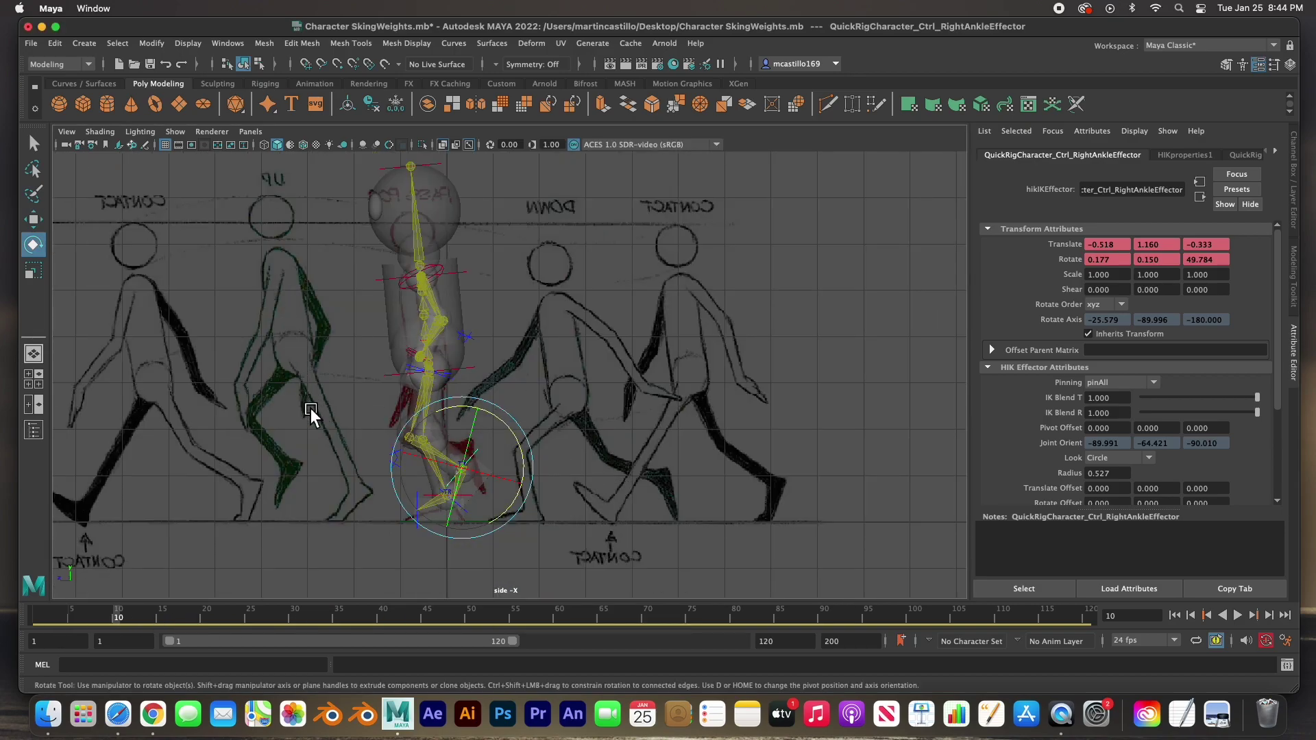
Slide imagePlane1 to the right along X to the next sketched pose
{"action": "left_click", "coordinate": [616, 409]}
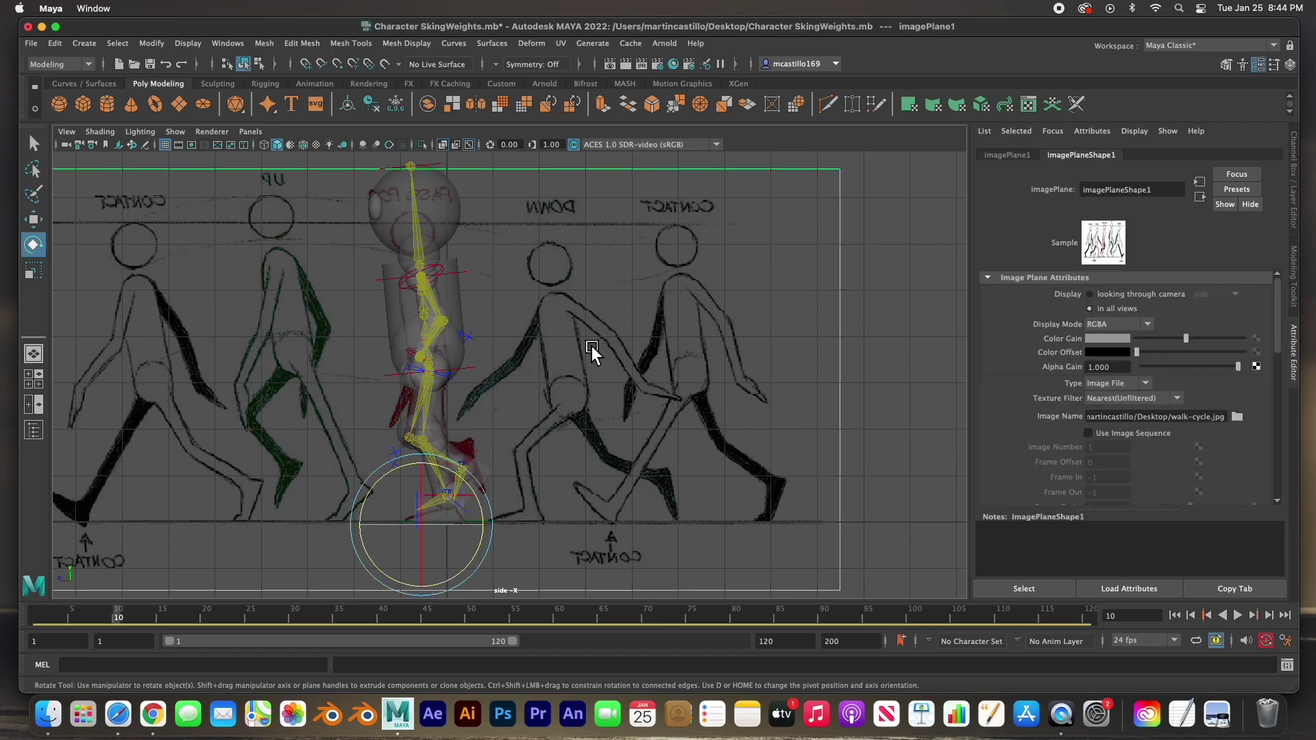
{"action": "key", "text": "w"}
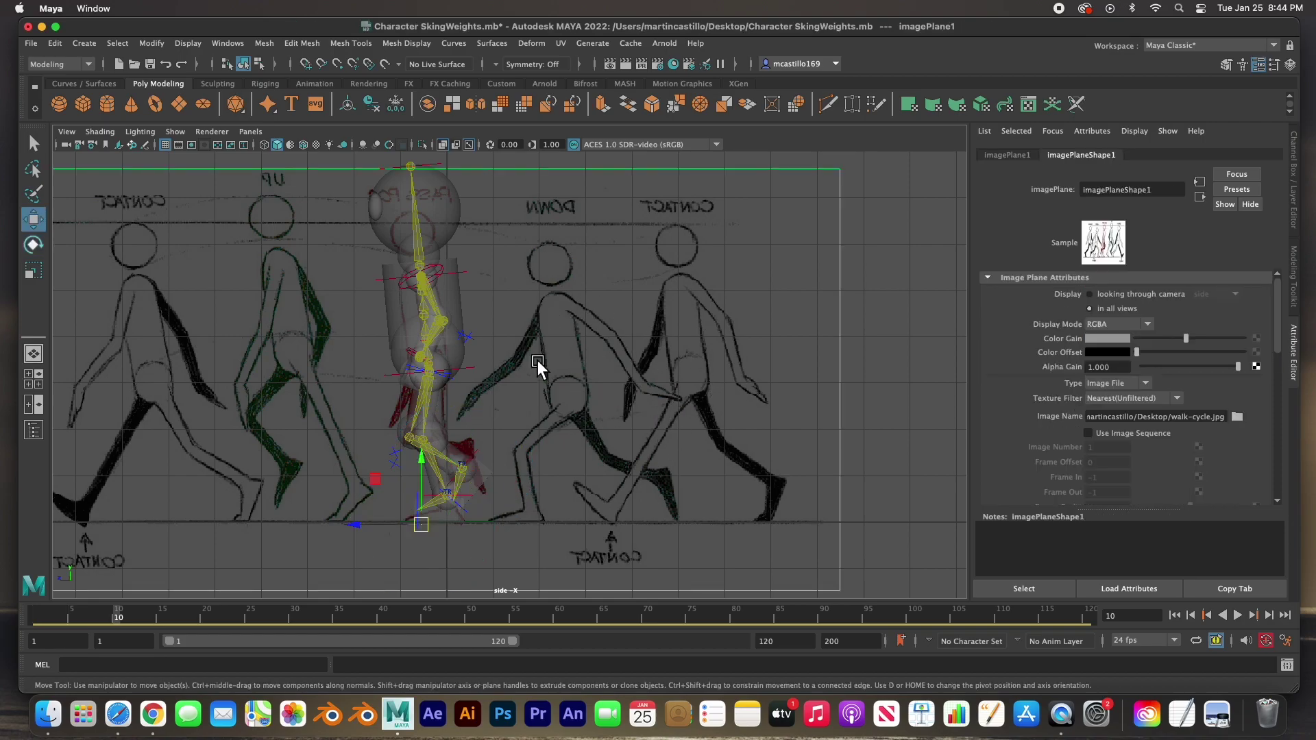
{"action": "left_click_drag", "start_coordinate": [335, 533], "coordinate": [438, 535]}
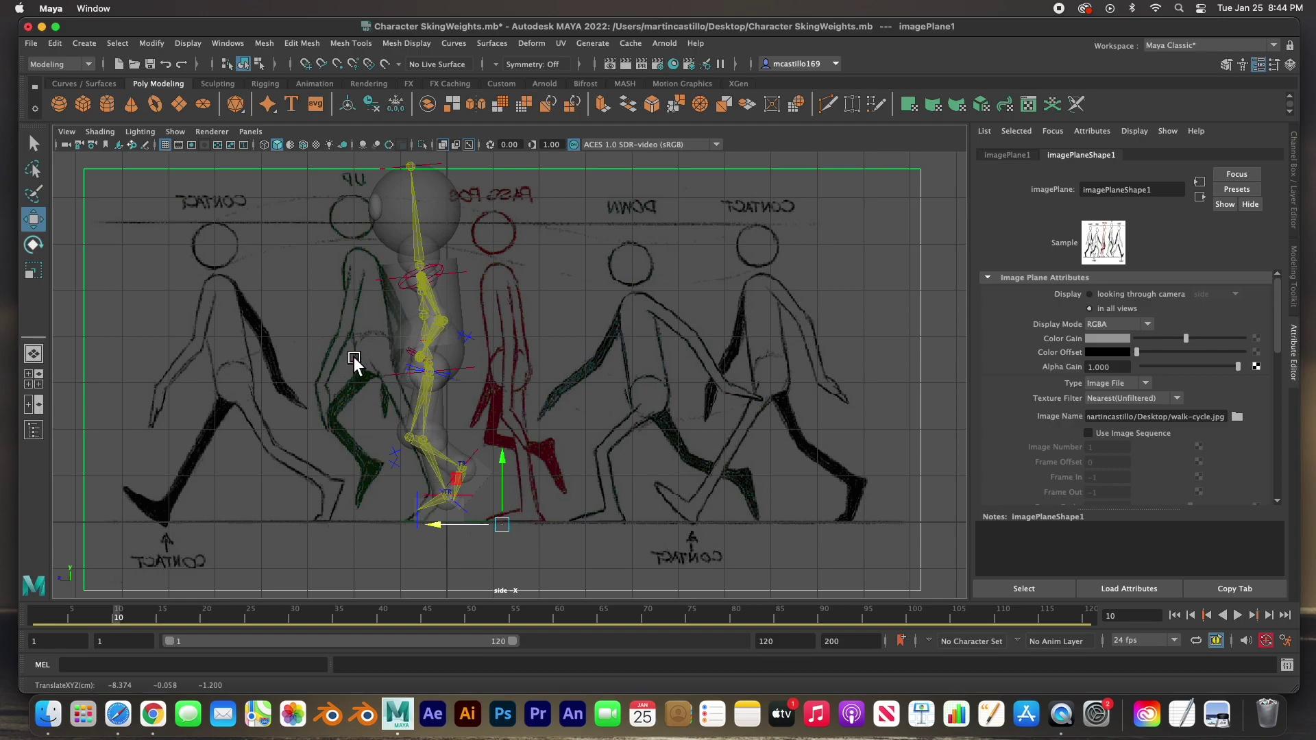
Shift the HipsEffector back, then bring the right ankle forward, up and rotated lower
{"action": "left_click", "coordinate": [474, 375]}
{"action": "left_click_drag", "start_coordinate": [435, 381], "coordinate": [395, 375]}
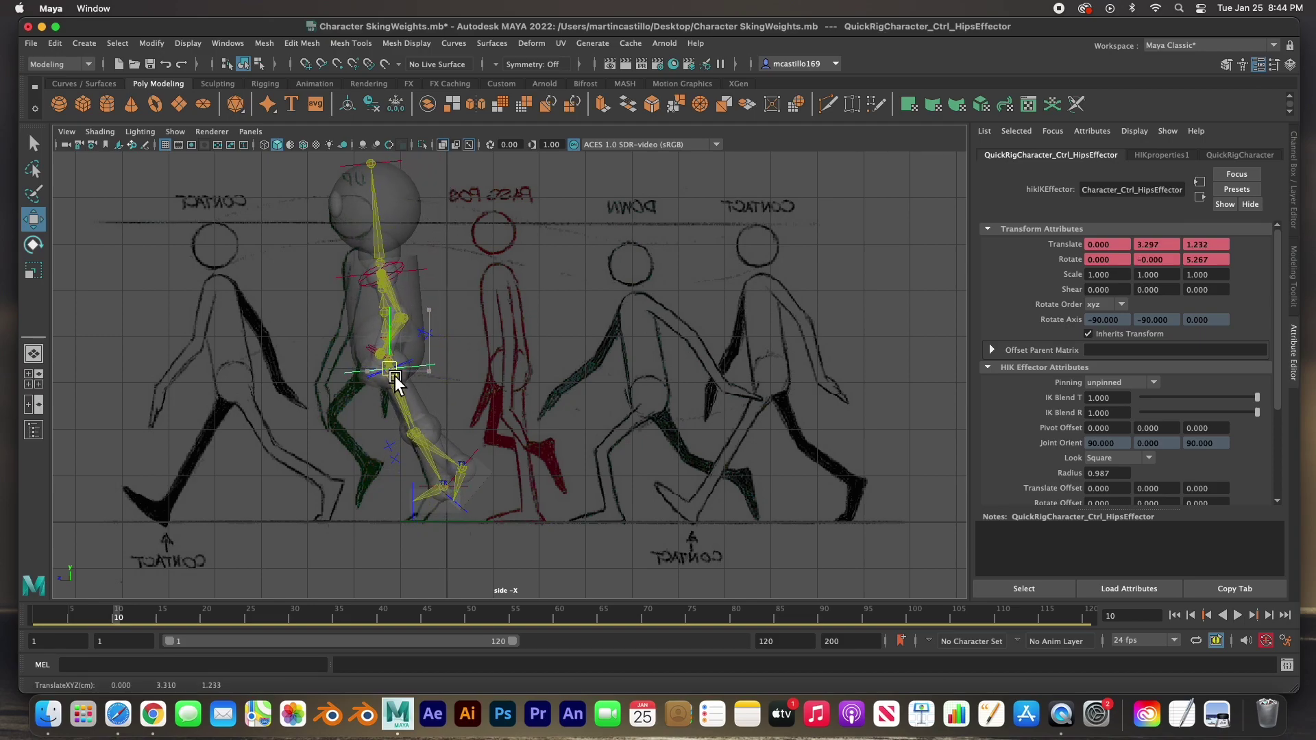
{"action": "key", "text": "ctrl+z"}
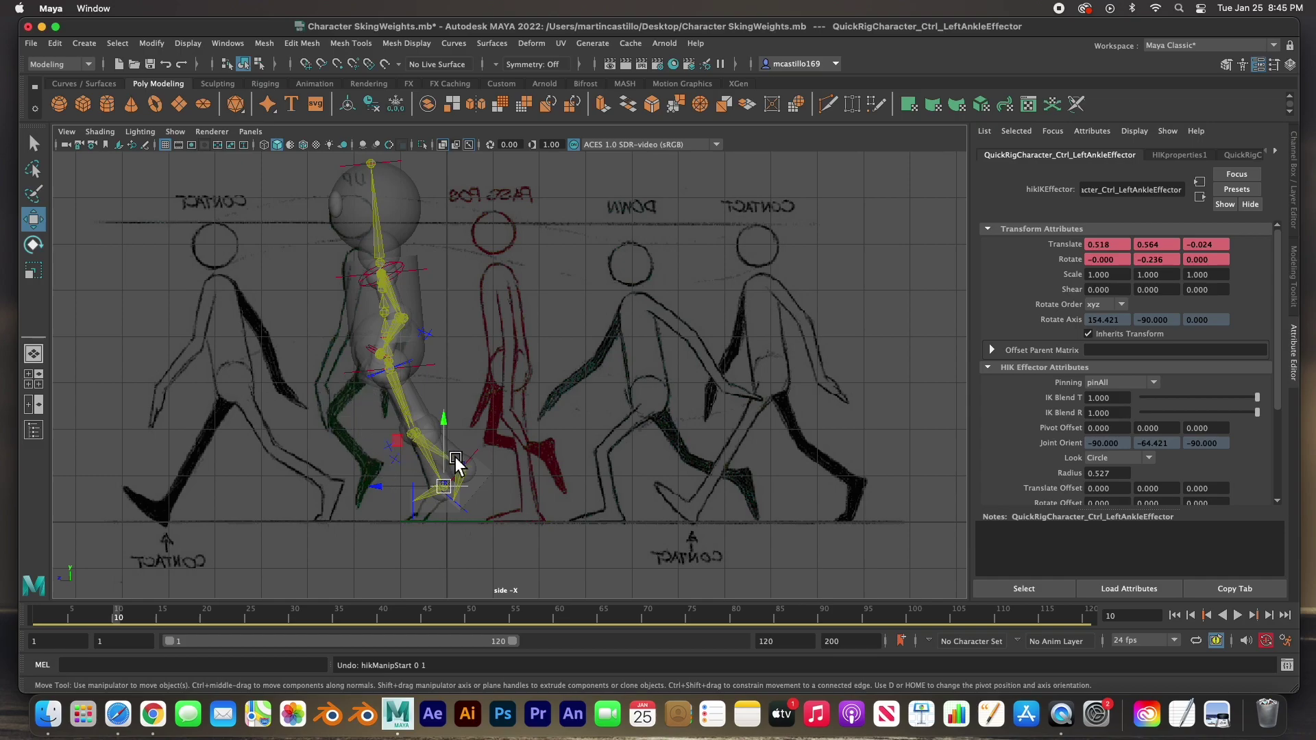
{"action": "left_click", "coordinate": [482, 458]}
{"action": "left_click_drag", "start_coordinate": [476, 464], "coordinate": [433, 461]}
{"action": "key", "text": "e"}
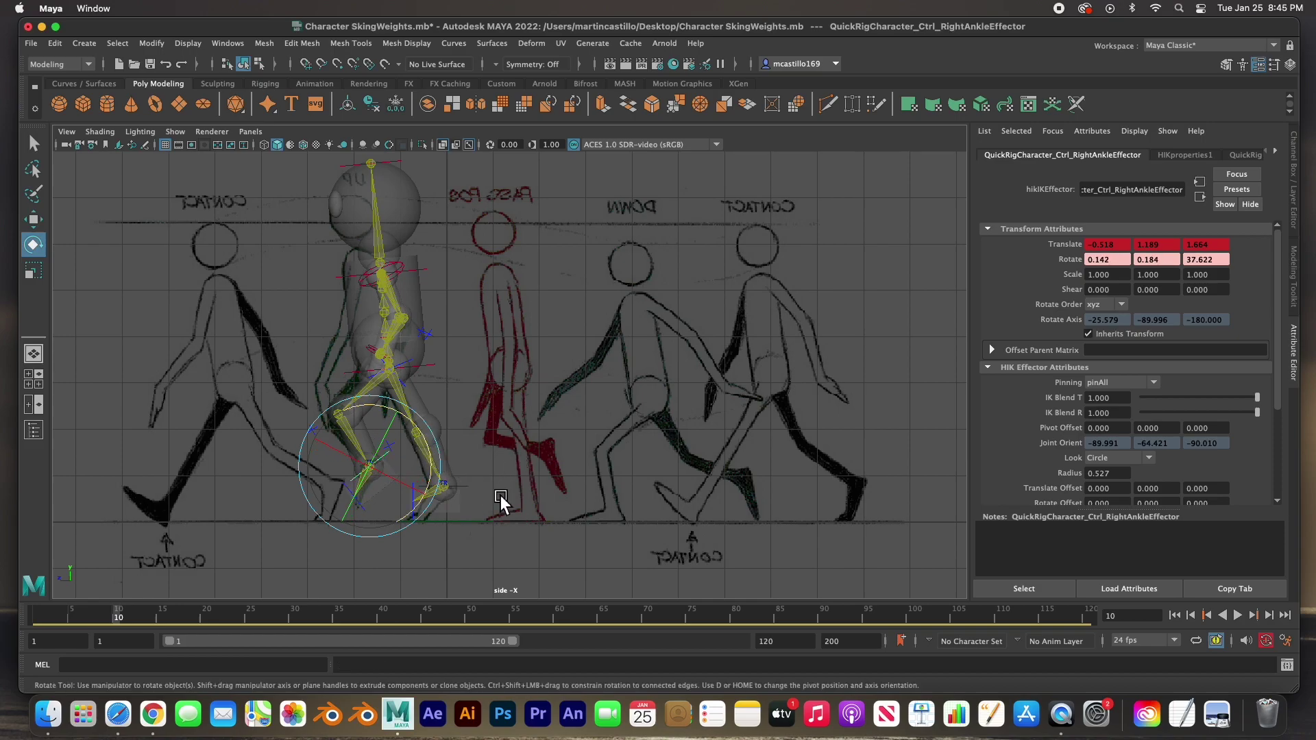
Rotate and move the left ankle to 0.518, 0.800, 0.212 with Z 36.023, then scrub to check
{"action": "left_click", "coordinate": [444, 486]}
{"action": "mouse_move", "coordinate": [446, 550]}
{"action": "left_mouse_down"}
{"action": "mouse_move", "coordinate": [492, 555]}
{"action": "mouse_move", "coordinate": [473, 546]}
{"action": "left_mouse_up"}
{"action": "key", "text": "w"}
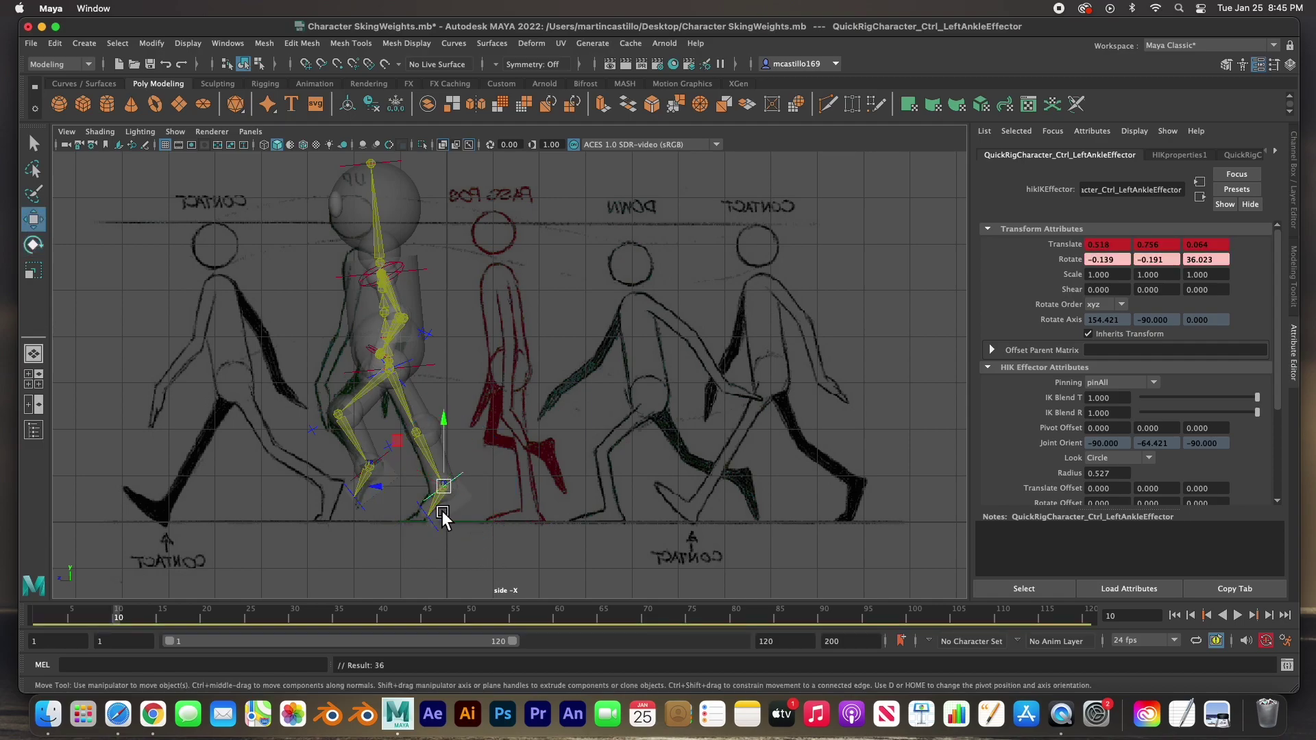
{"action": "left_click_drag", "start_coordinate": [450, 494], "coordinate": [434, 495]}
{"action": "left_click_drag", "start_coordinate": [122, 620], "coordinate": [167, 627]}
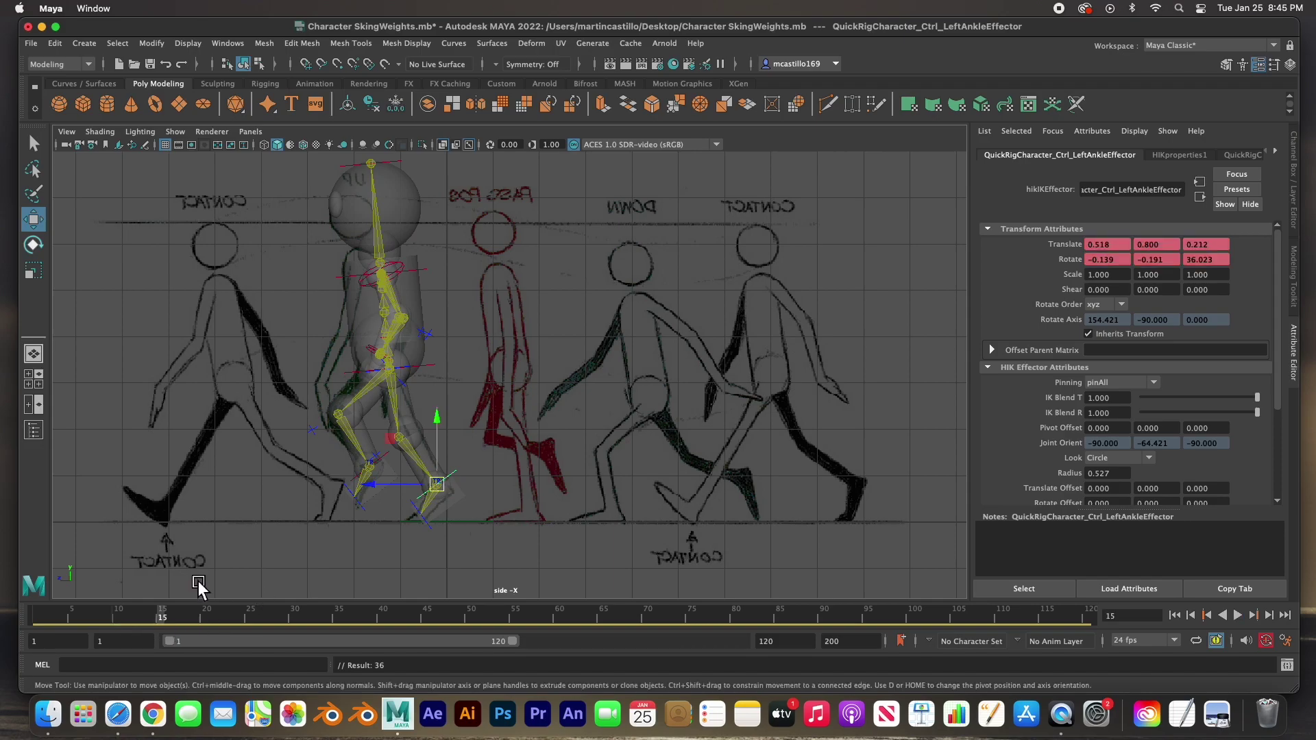
Slide imagePlane1 further right, then lower the hips forward and key them at frame 15
{"action": "left_click", "coordinate": [414, 429]}
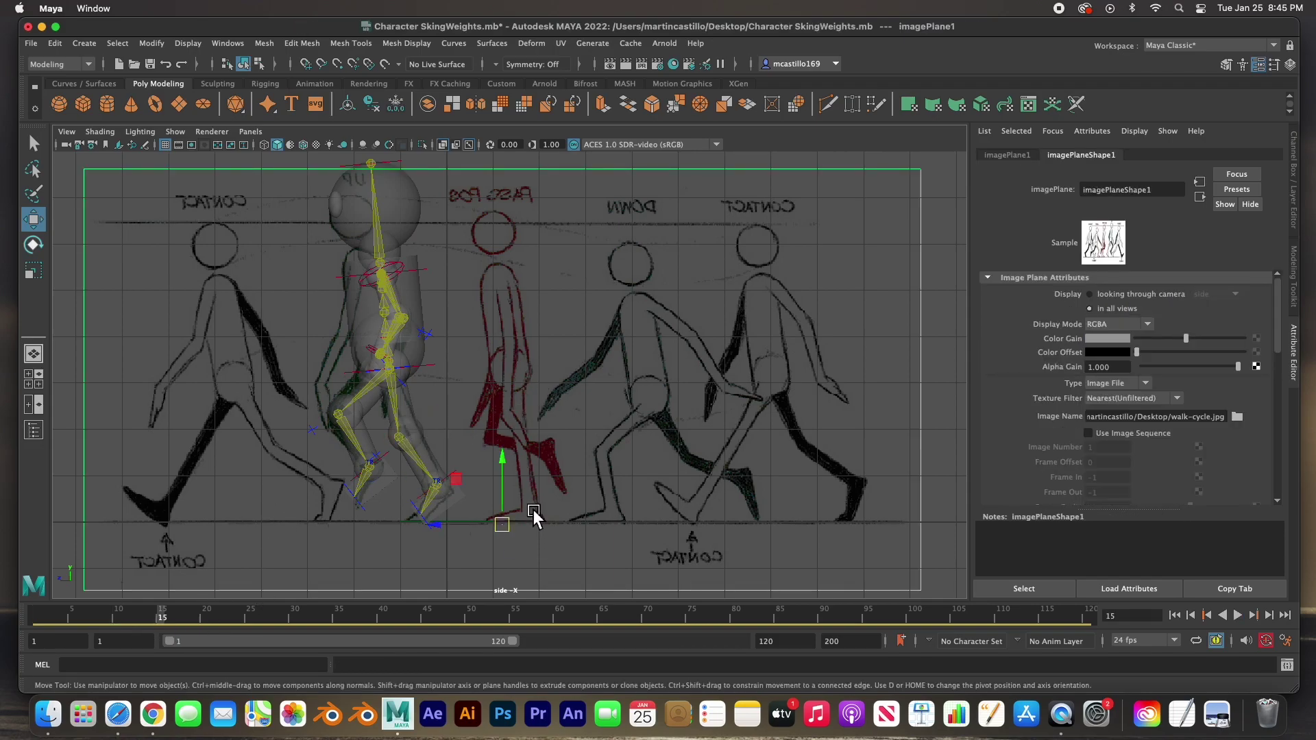
{"action": "mouse_move", "coordinate": [462, 524]}
{"action": "left_mouse_down"}
{"action": "mouse_move", "coordinate": [574, 524]}
{"action": "mouse_move", "coordinate": [559, 525]}
{"action": "left_mouse_up"}
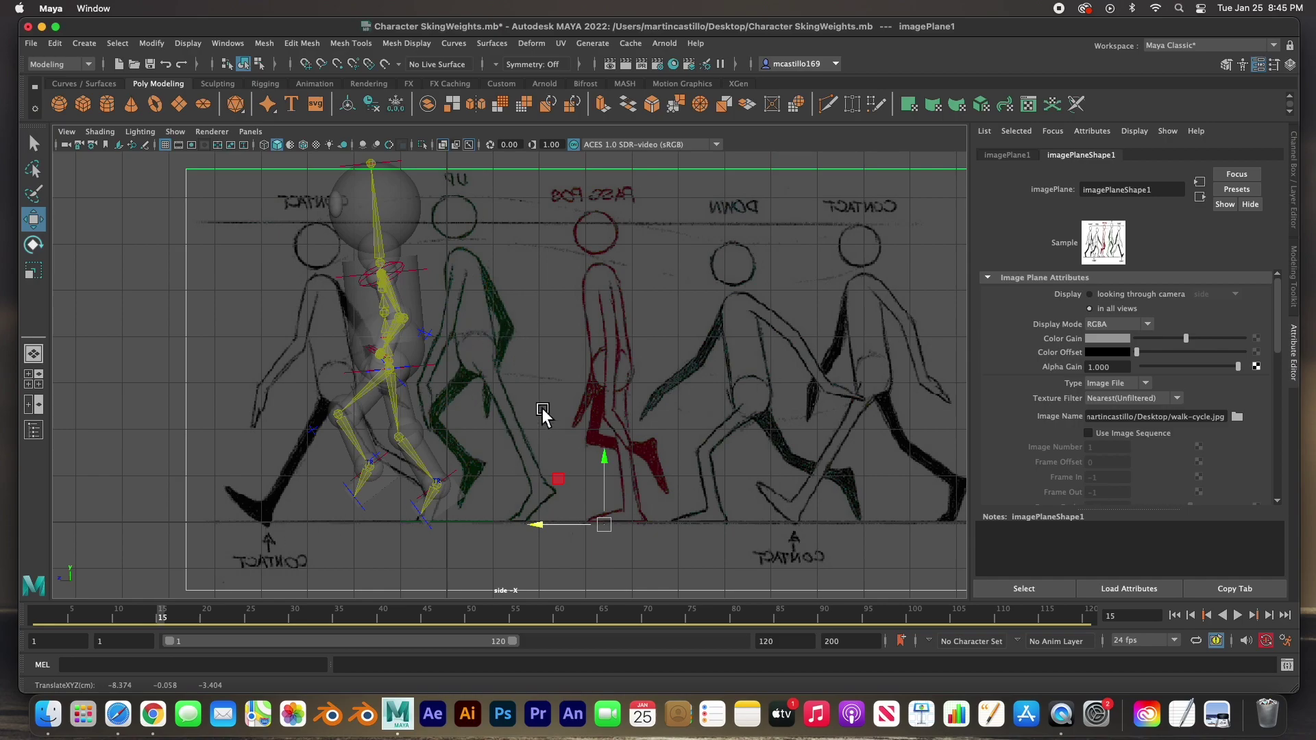
{"action": "left_click", "coordinate": [433, 370]}
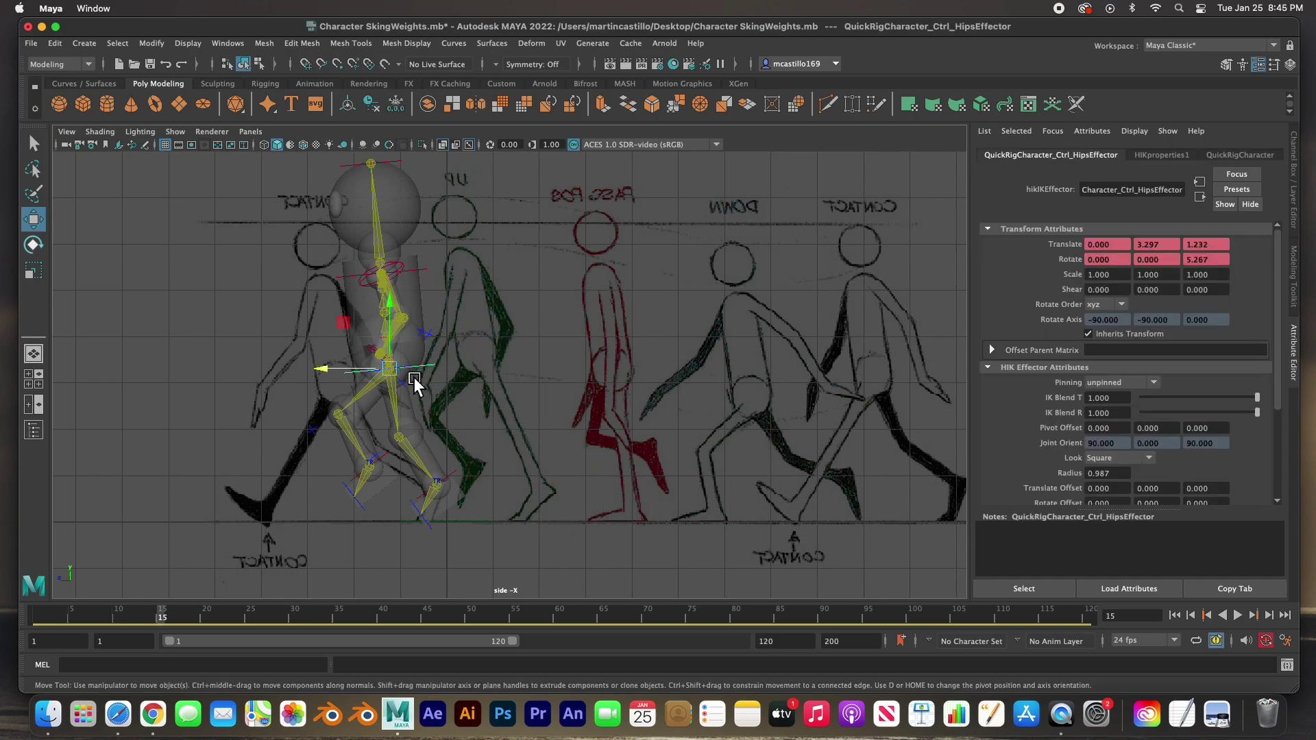
{"action": "left_click_drag", "start_coordinate": [394, 373], "coordinate": [352, 402]}
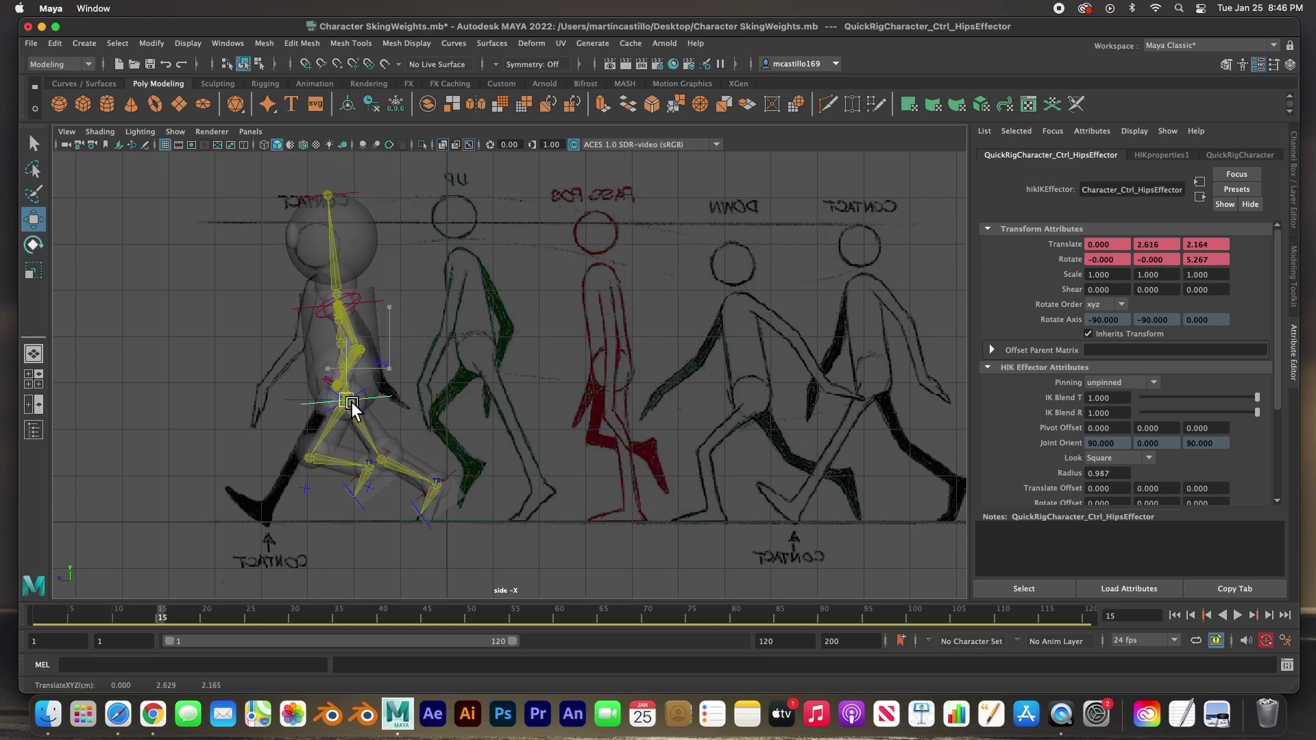
{"action": "key", "text": "s"}
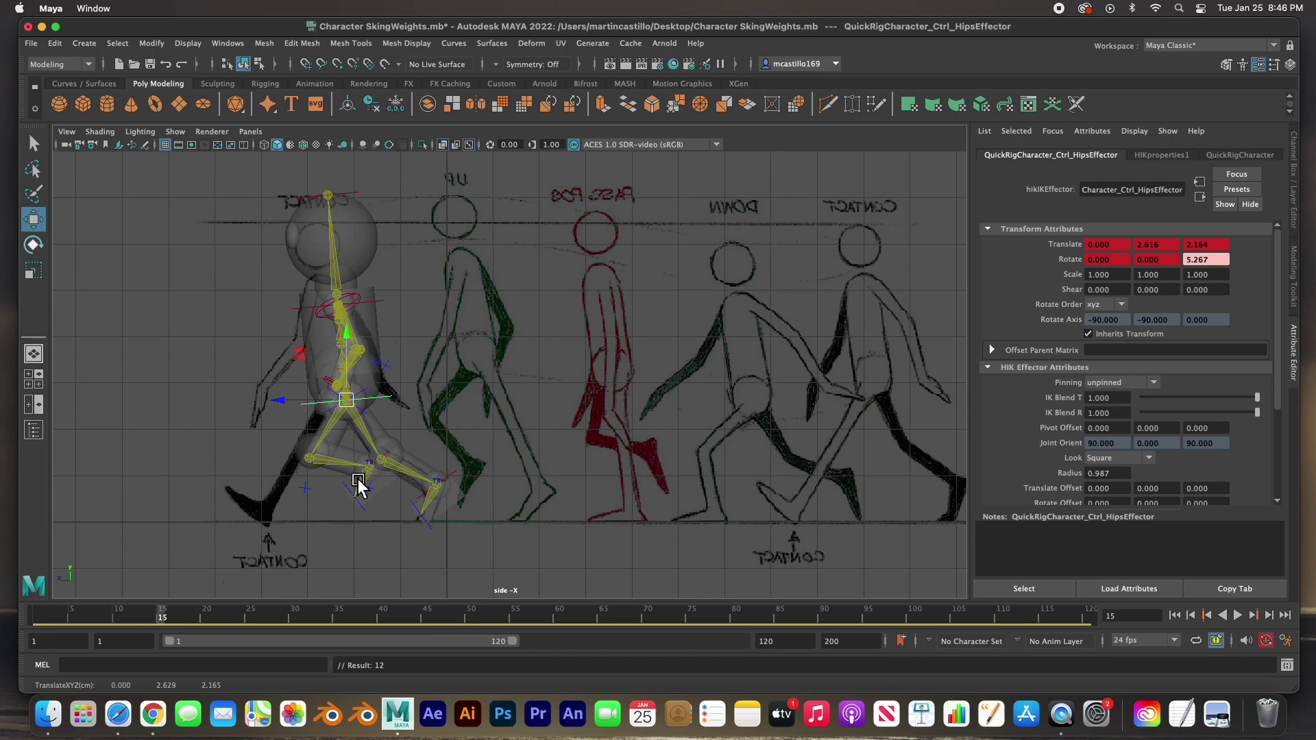
Plant the right foot far forward on the ground, rotating and nudging it slightly up
{"action": "left_click", "coordinate": [358, 474]}
{"action": "left_click_drag", "start_coordinate": [369, 470], "coordinate": [299, 548]}
{"action": "key", "text": "e"}
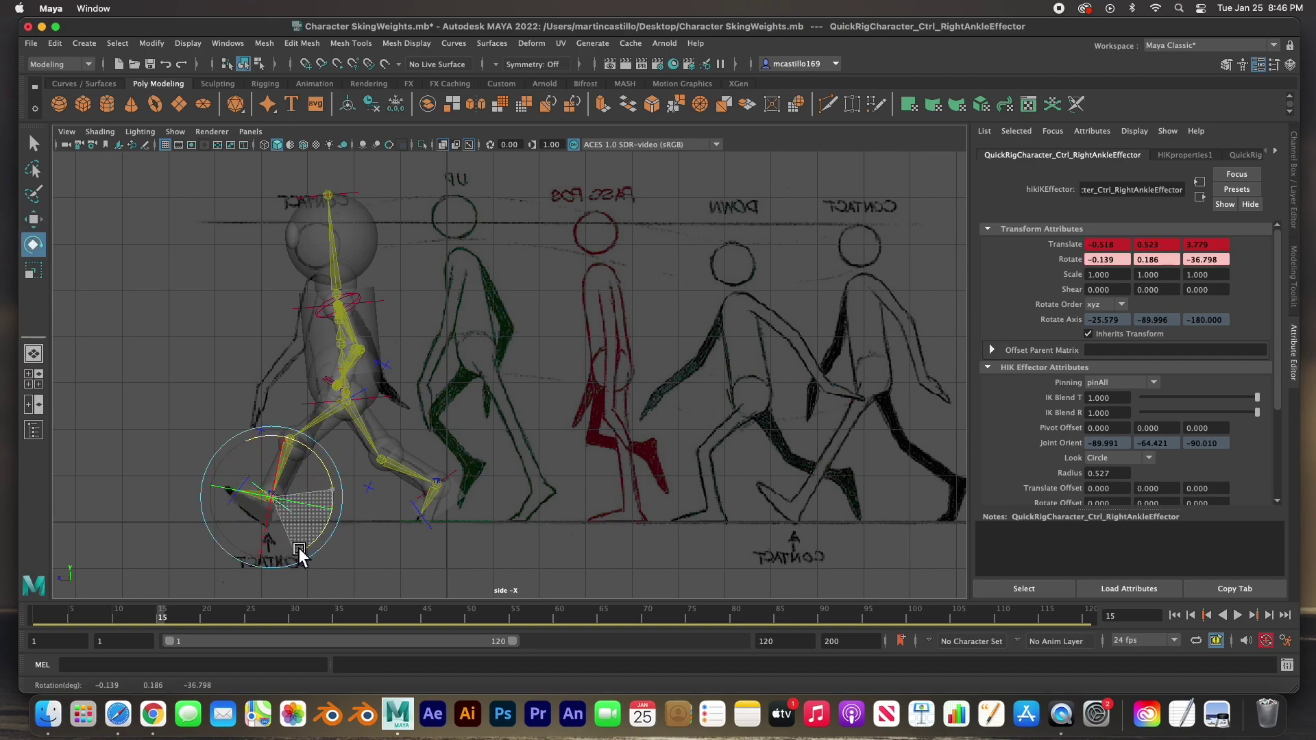
{"action": "key", "text": "w"}
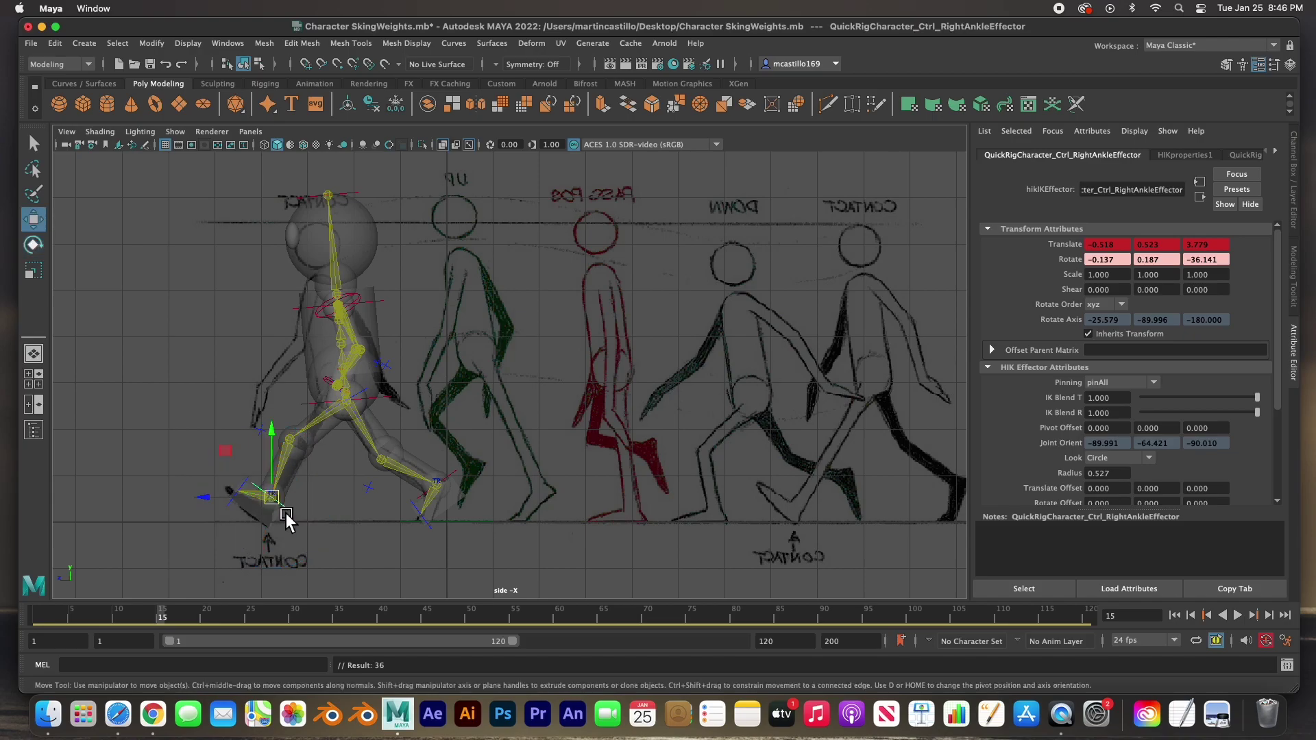
{"action": "left_click_drag", "start_coordinate": [282, 503], "coordinate": [283, 500]}
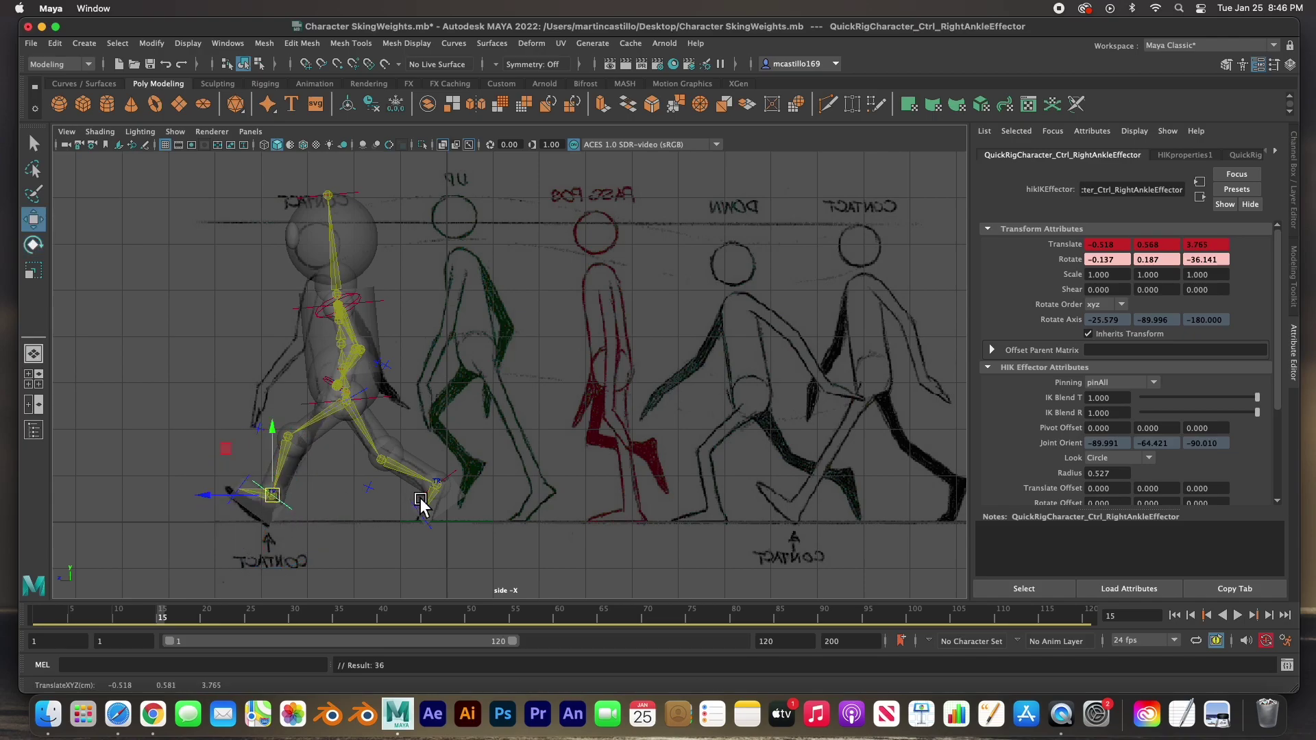
Key the left ankle at 0.518, 0.860, 0.389 with Z 50.994, then scrub to frame 20
{"action": "left_click", "coordinate": [458, 476]}
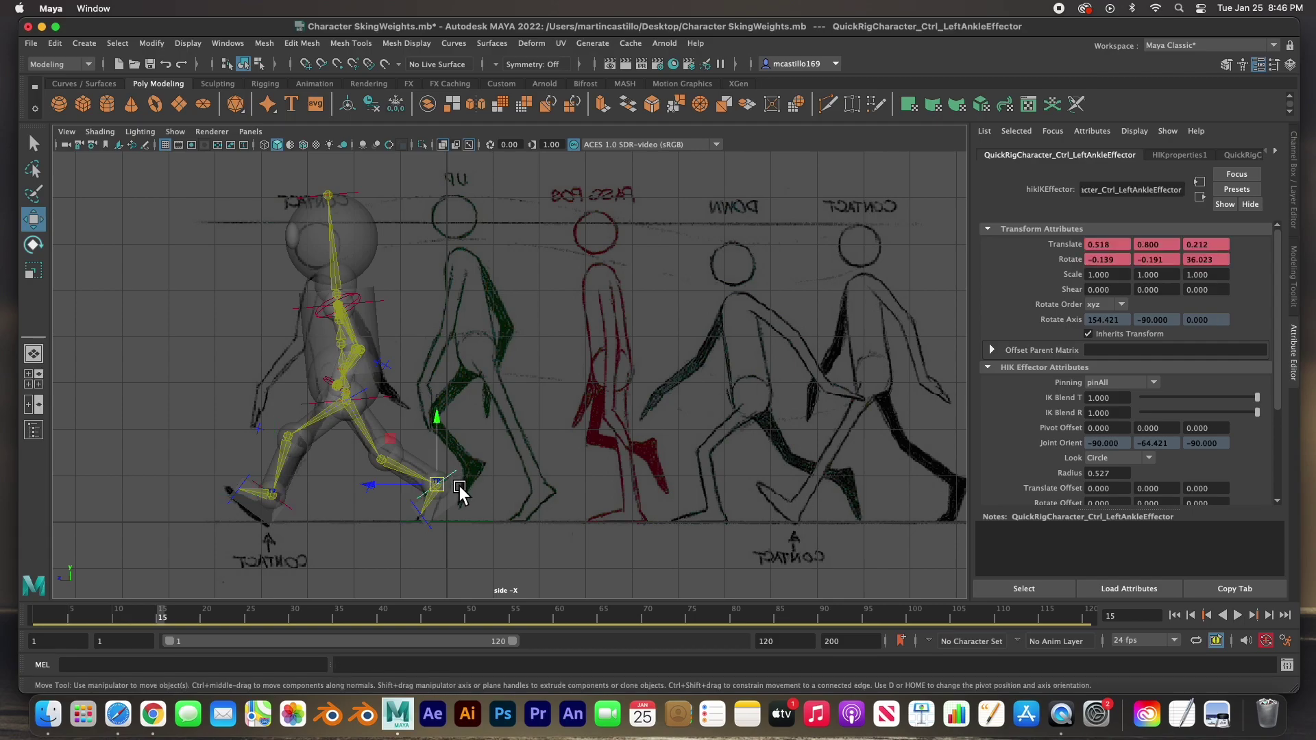
{"action": "key", "text": "e"}
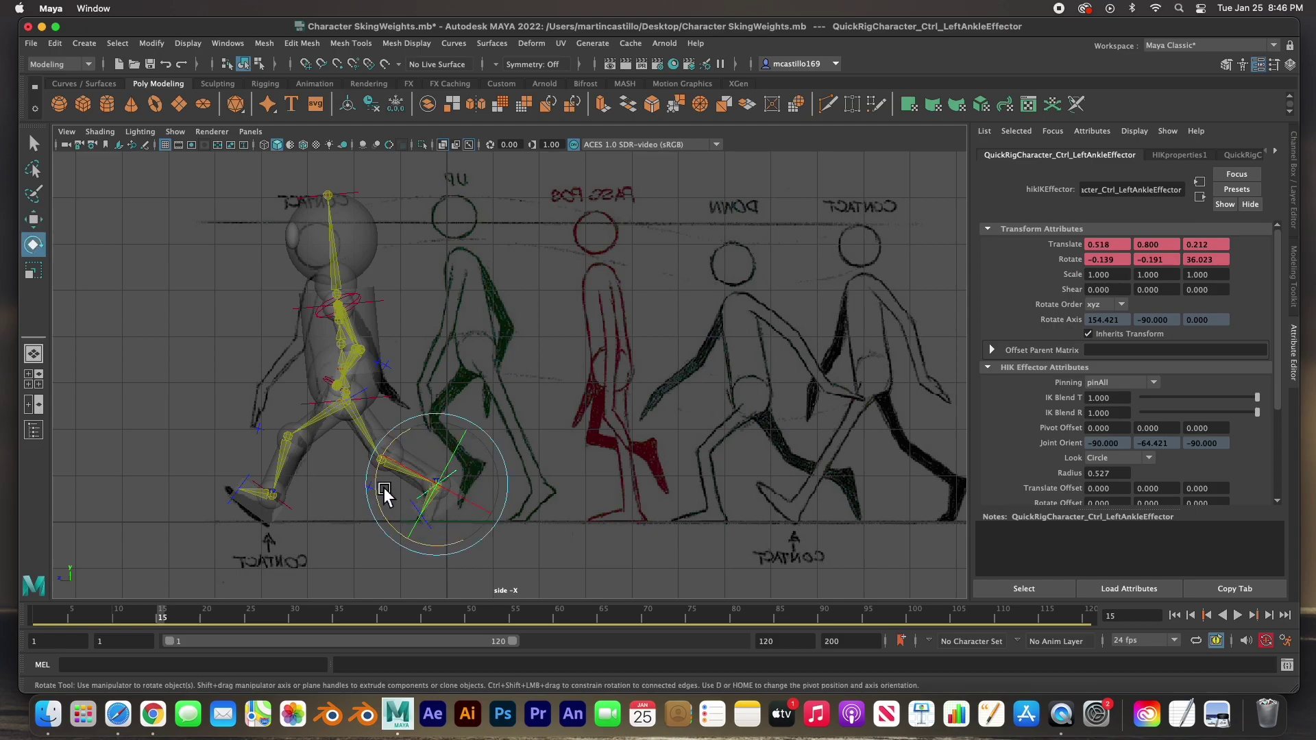
{"action": "left_click_drag", "start_coordinate": [388, 511], "coordinate": [435, 486]}
{"action": "key", "text": "w"}
{"action": "key", "text": "s"}
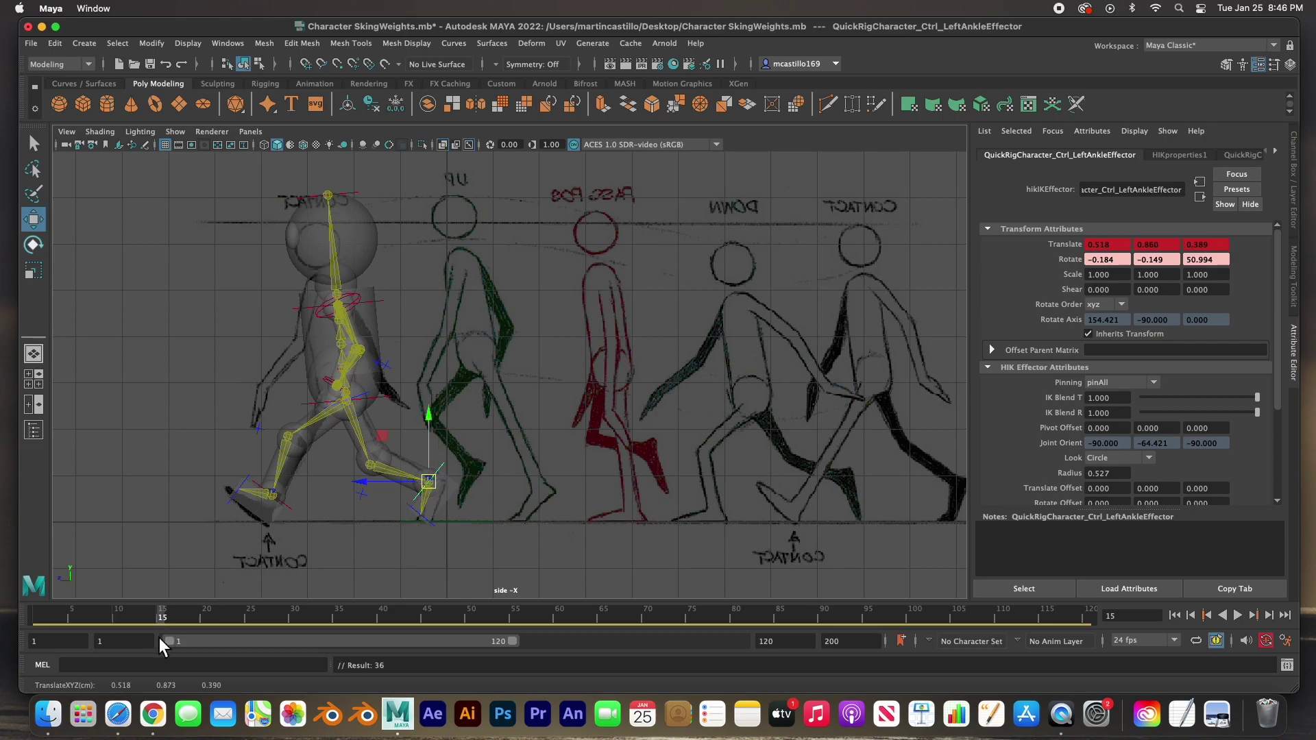
{"action": "left_click_drag", "start_coordinate": [163, 618], "coordinate": [211, 627]}
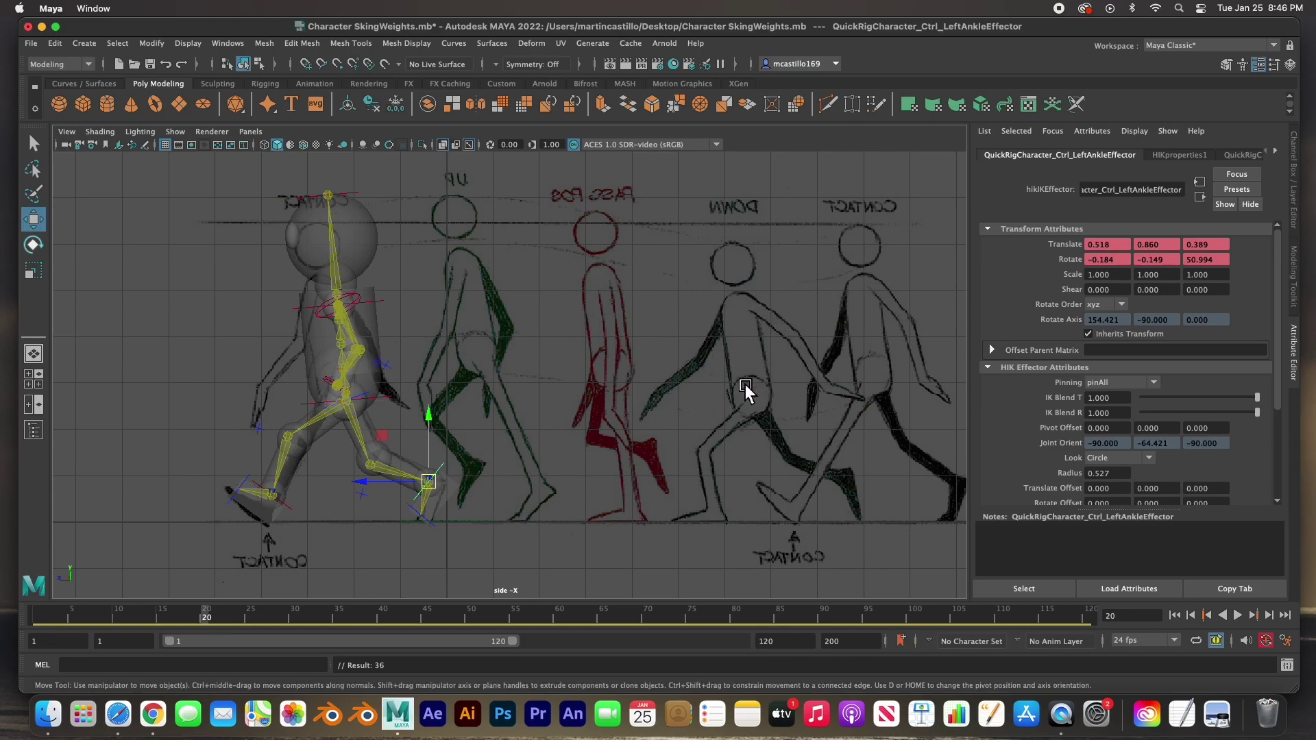
Slide imagePlane1 far left, then lower the hips to the down pose and key them
{"action": "left_click", "coordinate": [725, 514]}
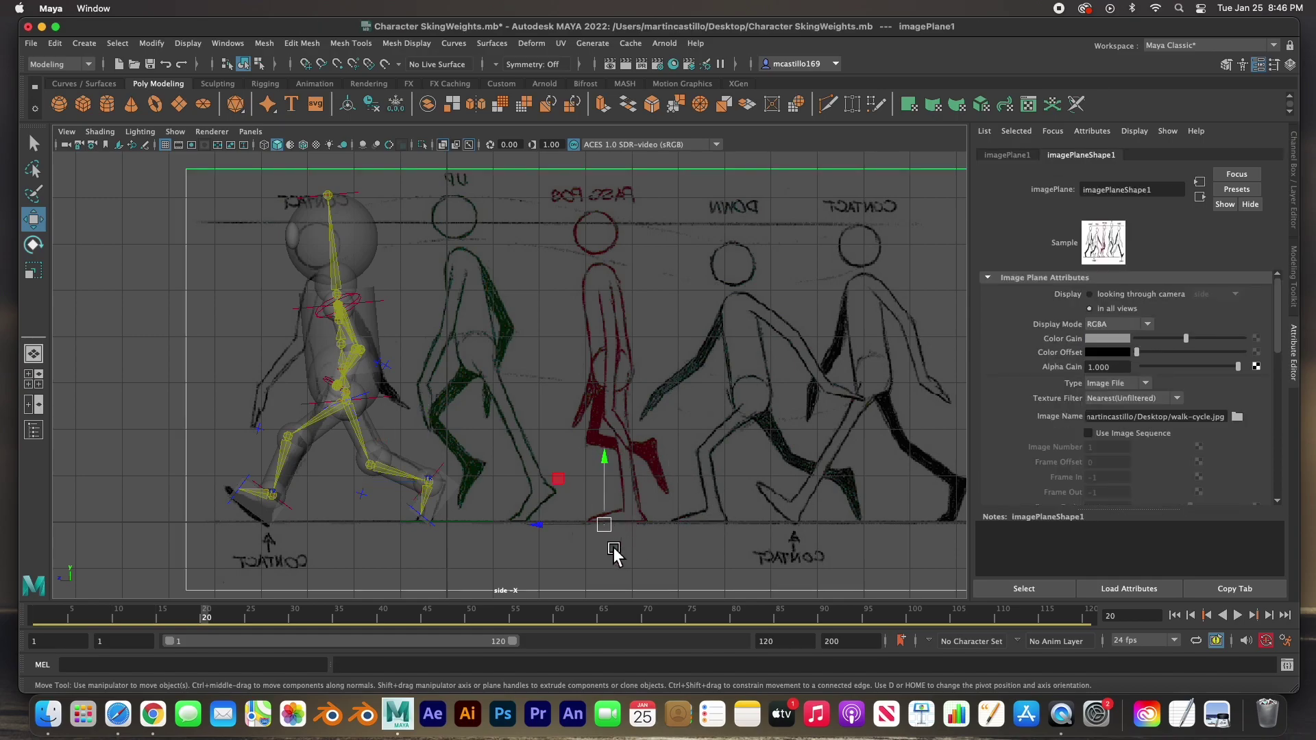
{"action": "left_click_drag", "start_coordinate": [557, 528], "coordinate": [113, 525]}
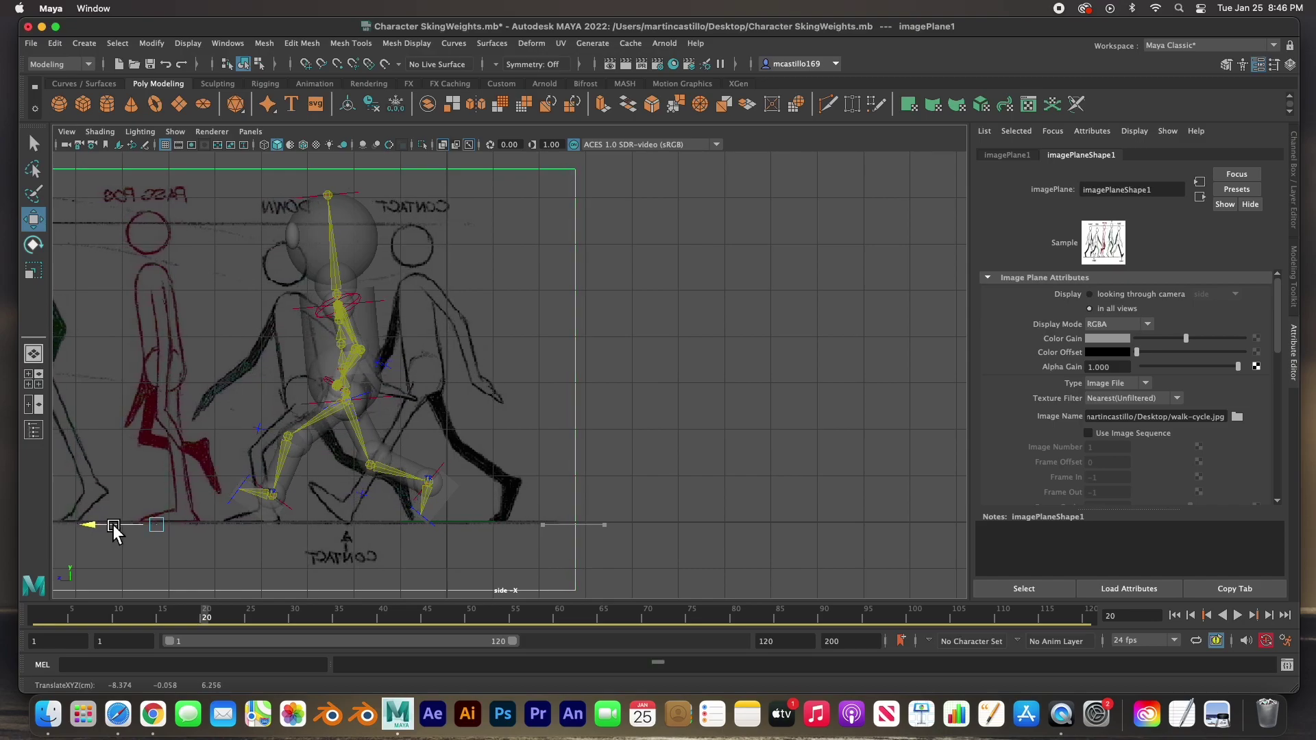
{"action": "left_click", "coordinate": [390, 397]}
{"action": "left_click_drag", "start_coordinate": [356, 403], "coordinate": [318, 417]}
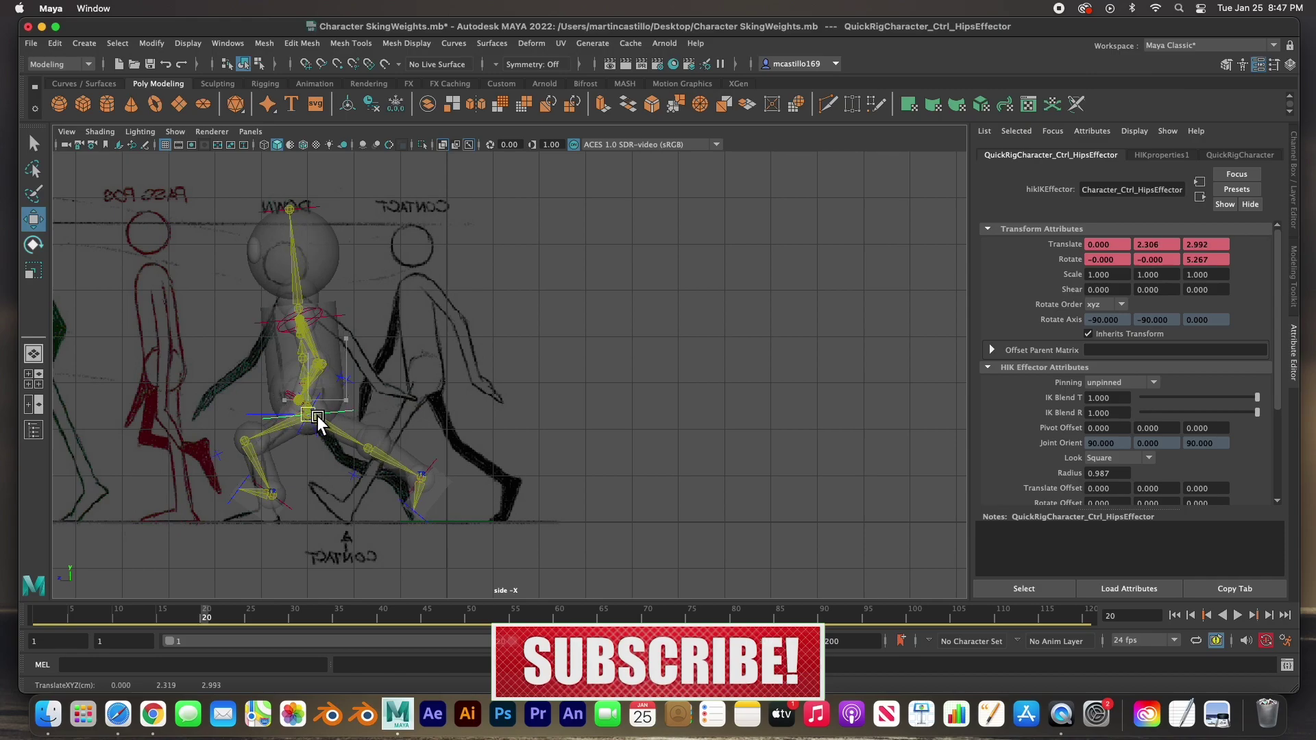
{"action": "key", "text": "s"}
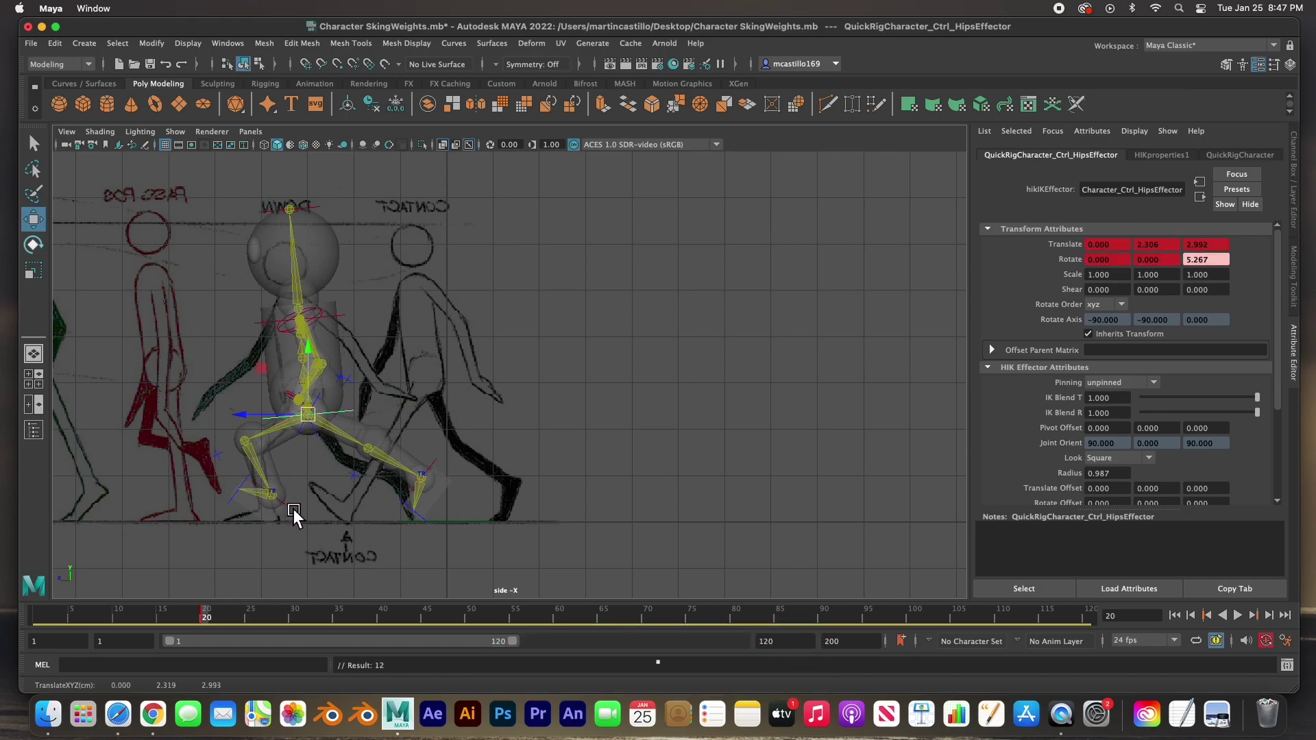
Tilt the right foot, raise it slightly, and key the right ankle
{"action": "left_click", "coordinate": [294, 508]}
{"action": "key", "text": "e"}
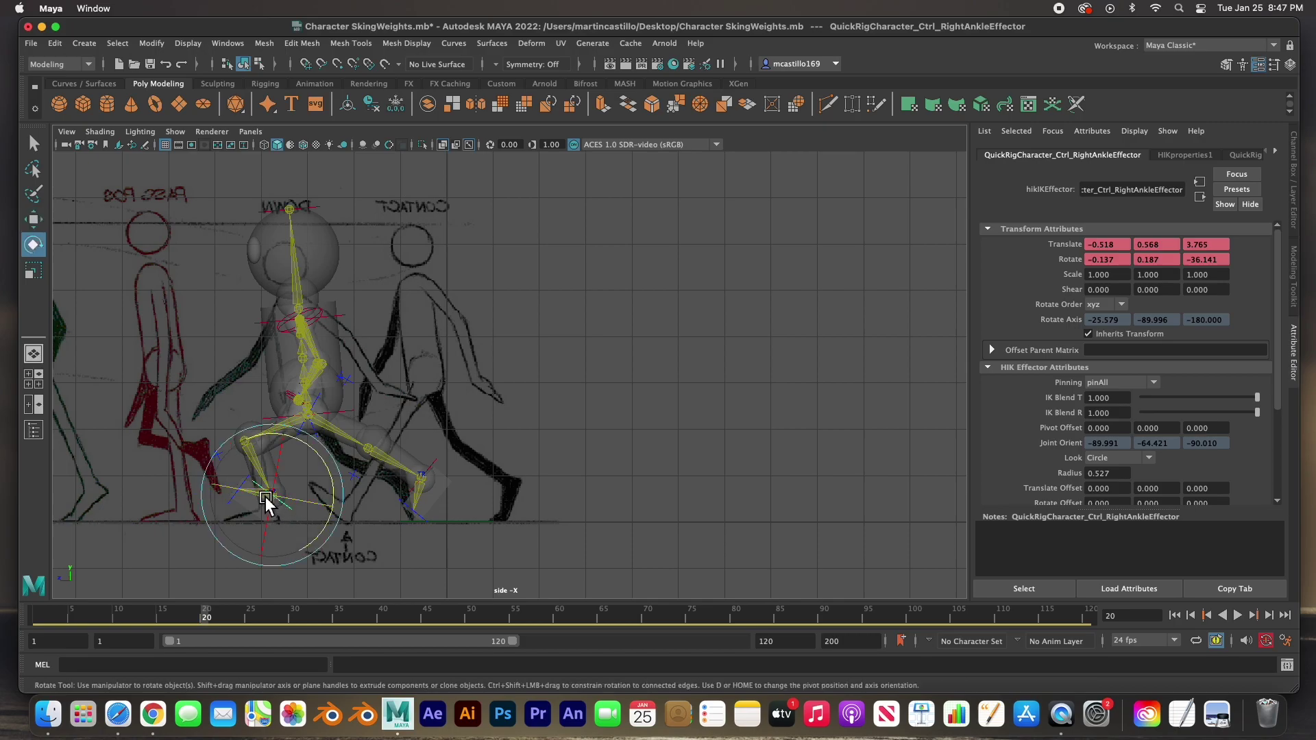
{"action": "left_click_drag", "start_coordinate": [273, 443], "coordinate": [240, 462]}
{"action": "key", "text": "w"}
{"action": "left_click_drag", "start_coordinate": [284, 501], "coordinate": [274, 499]}
{"action": "key", "text": "s"}
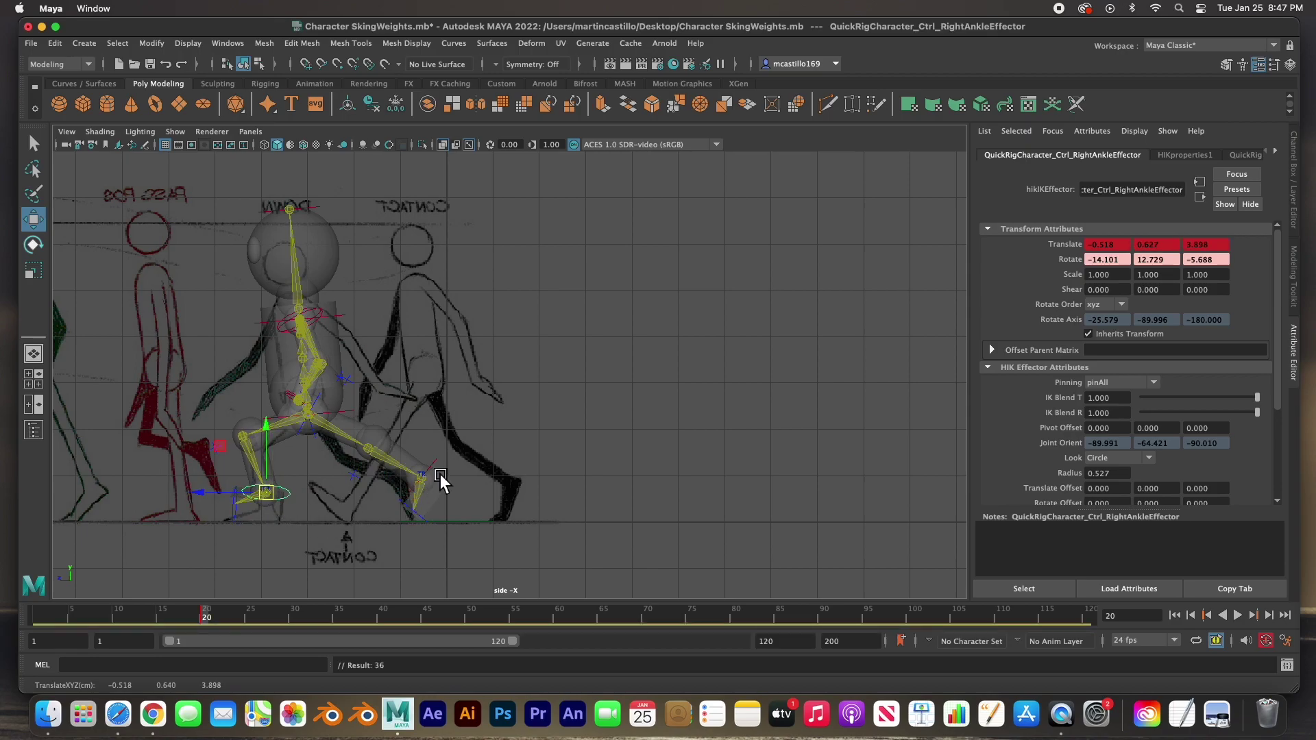
Pull the left foot back to bend the leg, rotate it upward, lower it slightly, and key it
{"action": "left_click", "coordinate": [439, 465]}
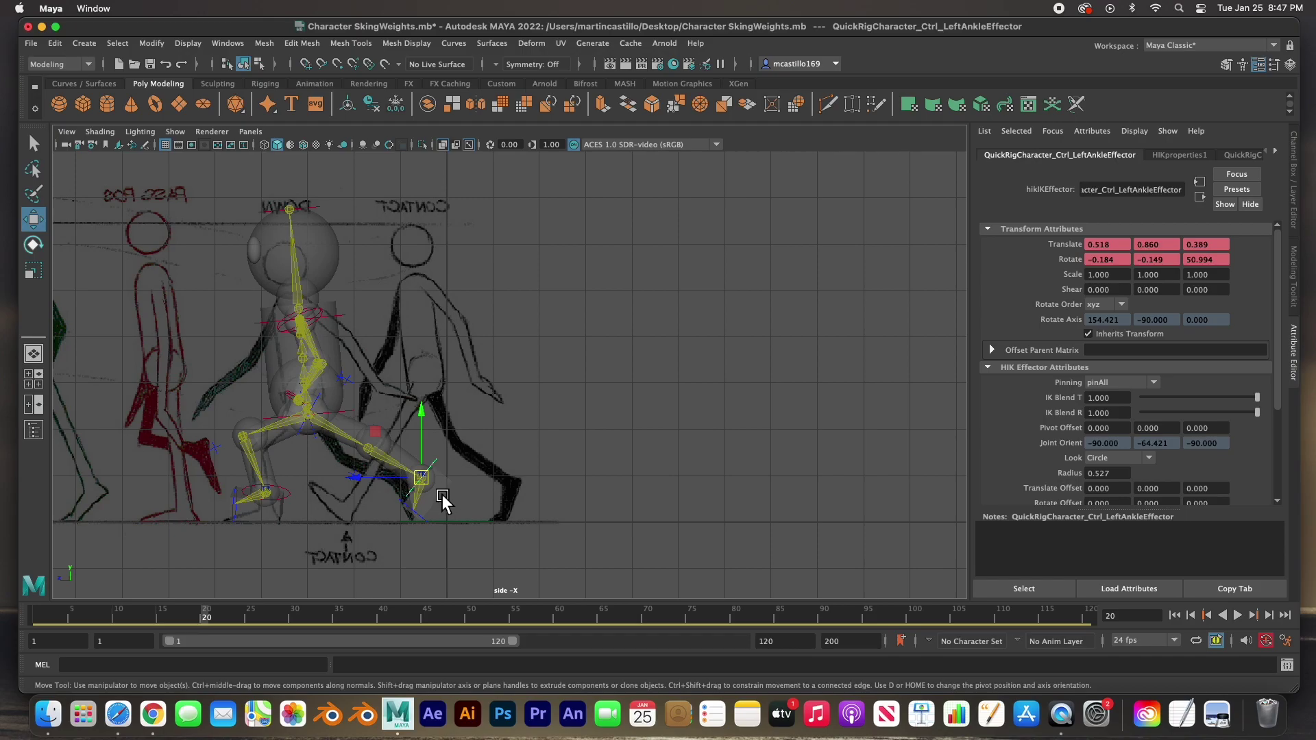
{"action": "left_click_drag", "start_coordinate": [429, 487], "coordinate": [402, 482]}
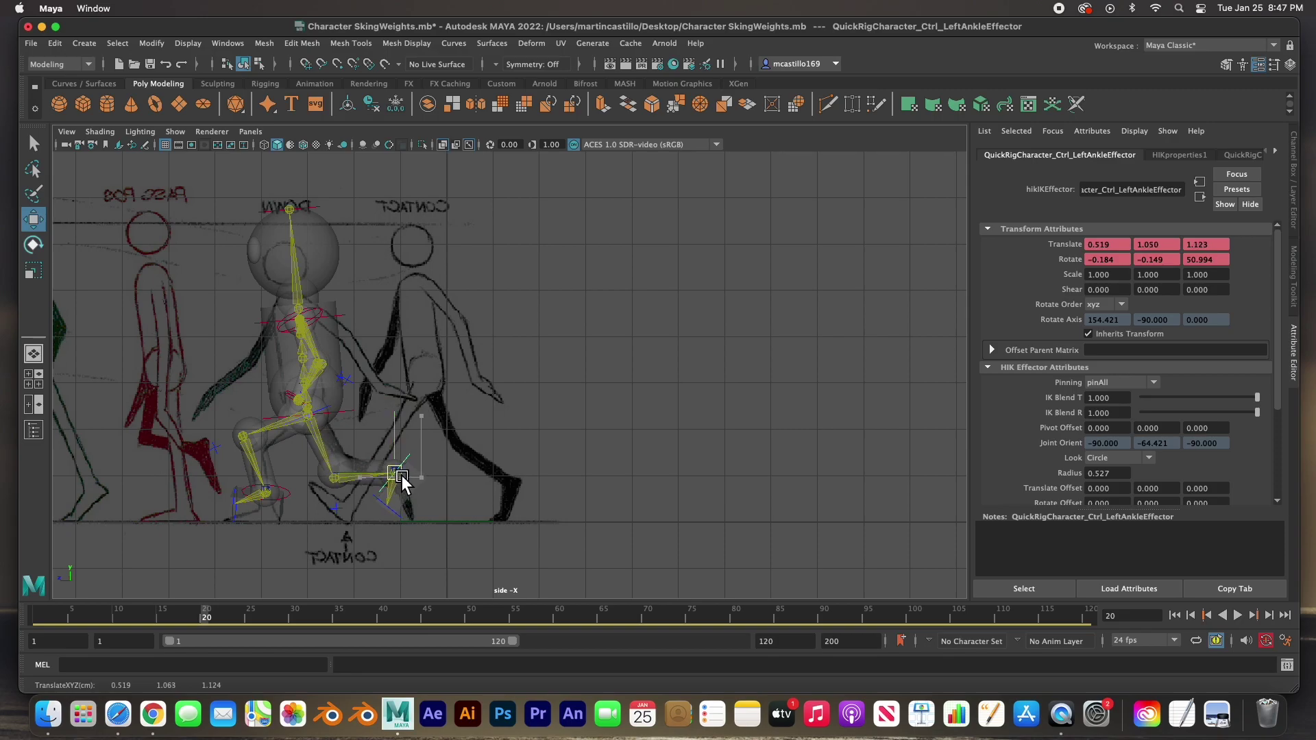
{"action": "key", "text": "s"}
{"action": "key", "text": "e"}
{"action": "left_click_drag", "start_coordinate": [360, 426], "coordinate": [312, 446]}
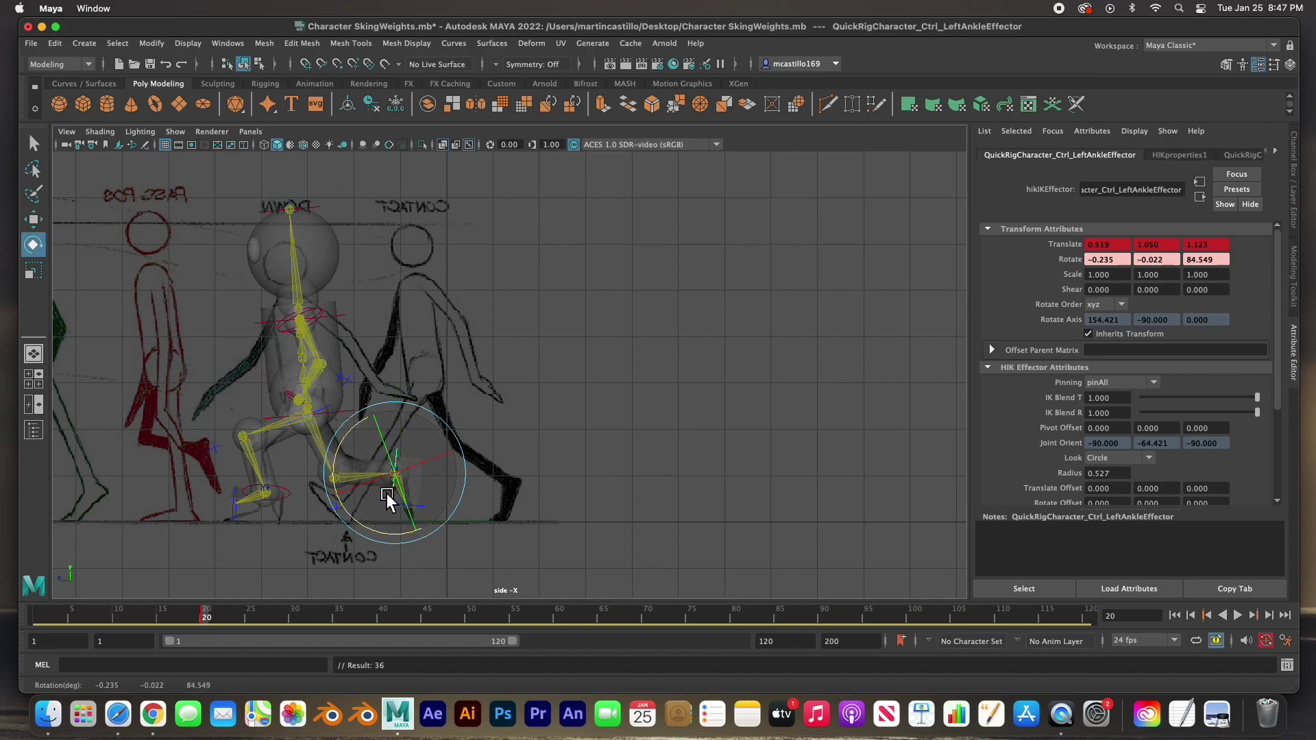
{"action": "key", "text": "w"}
{"action": "left_click_drag", "start_coordinate": [405, 484], "coordinate": [399, 490]}
{"action": "key", "text": "s"}
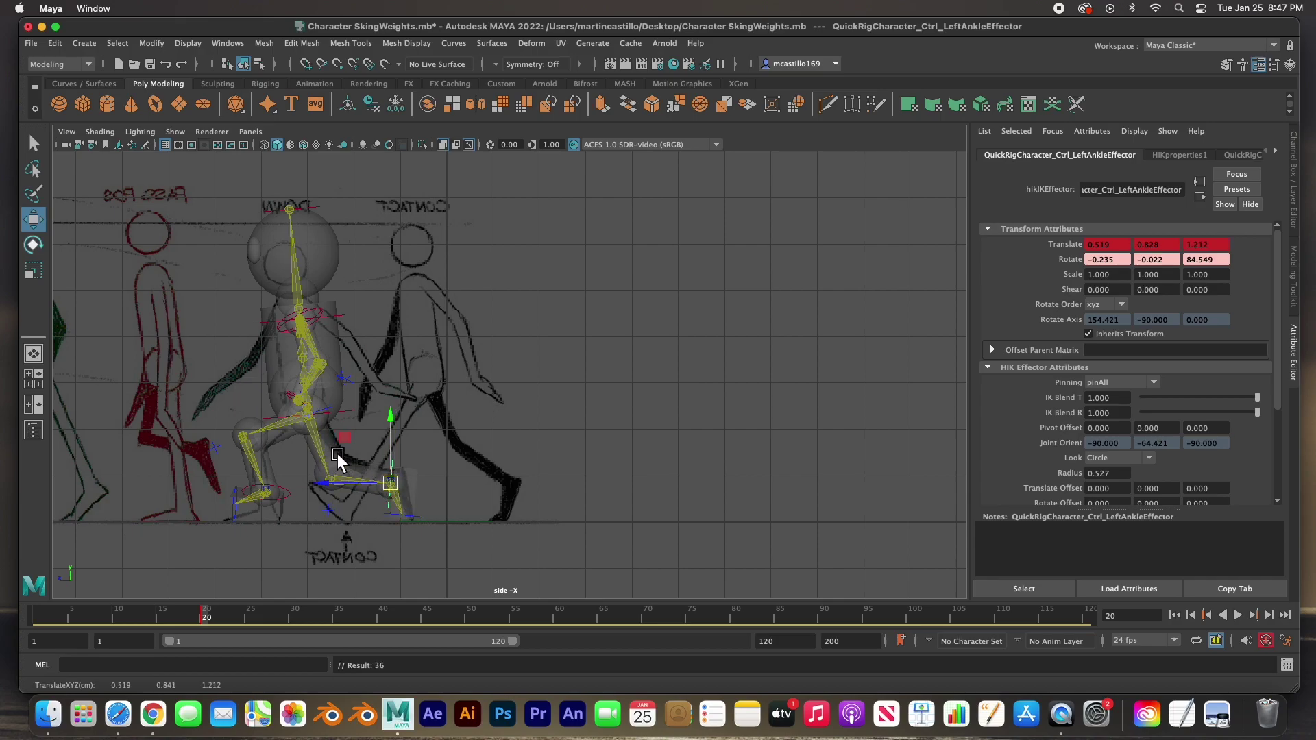
Raise the hips to 0.000, 2.468, 2.992 with Z 5.267, key them, and scrub to frame 25
{"action": "left_click", "coordinate": [347, 417]}
{"action": "left_click_drag", "start_coordinate": [318, 416], "coordinate": [317, 410]}
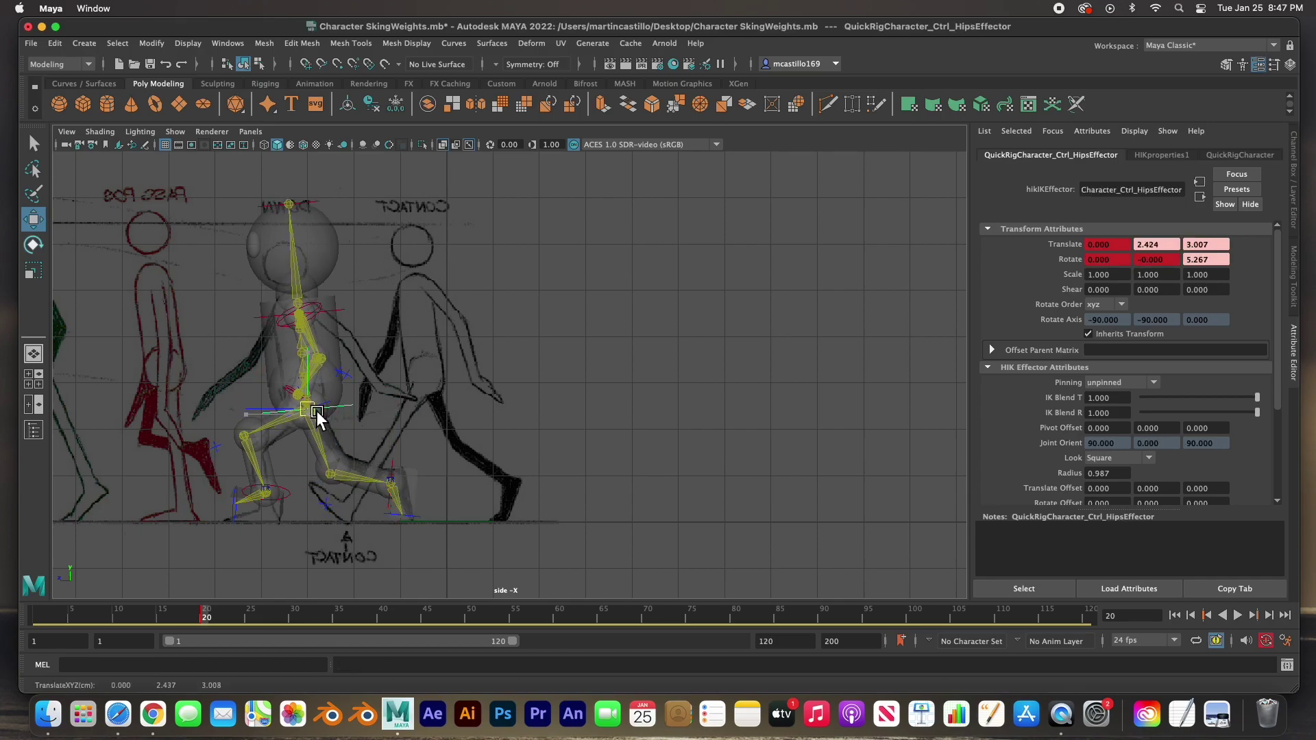
{"action": "key", "text": "s"}
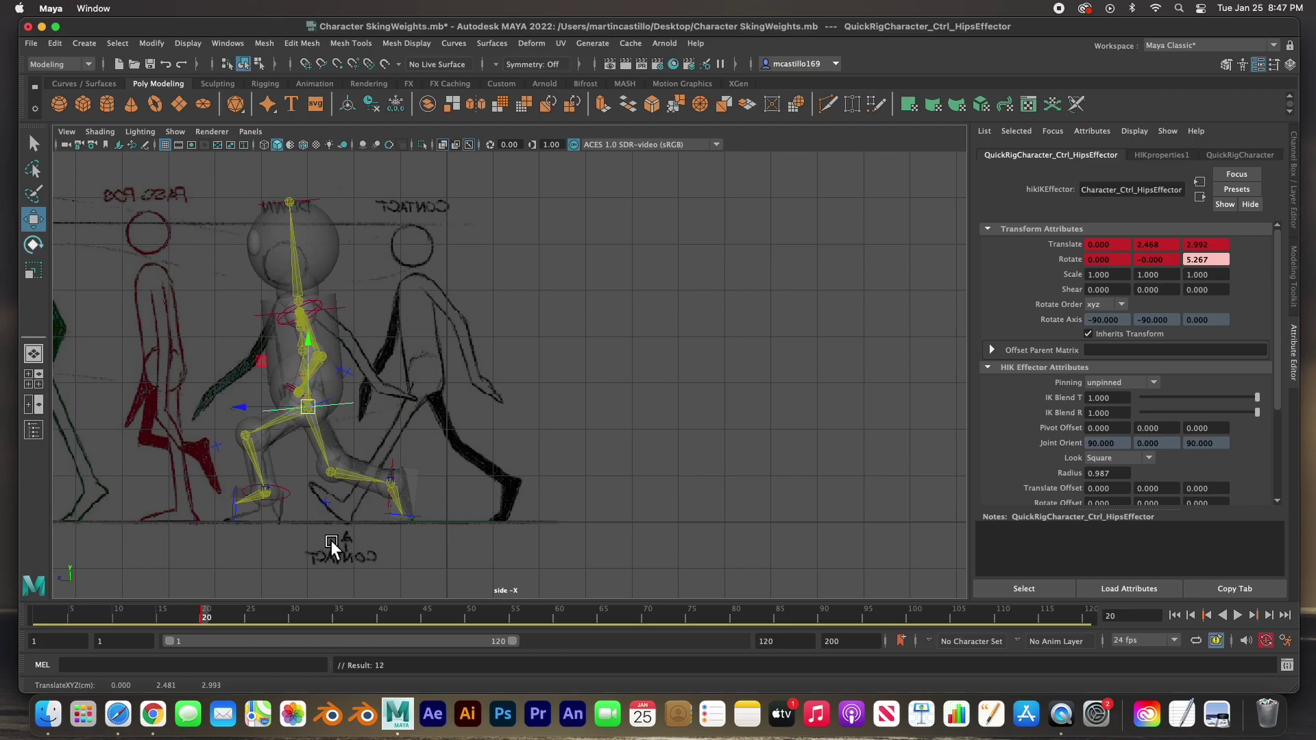
{"action": "mouse_move", "coordinate": [210, 623]}
{"action": "left_mouse_down"}
{"action": "mouse_move", "coordinate": [87, 619]}
{"action": "mouse_move", "coordinate": [206, 635]}
{"action": "left_mouse_up"}
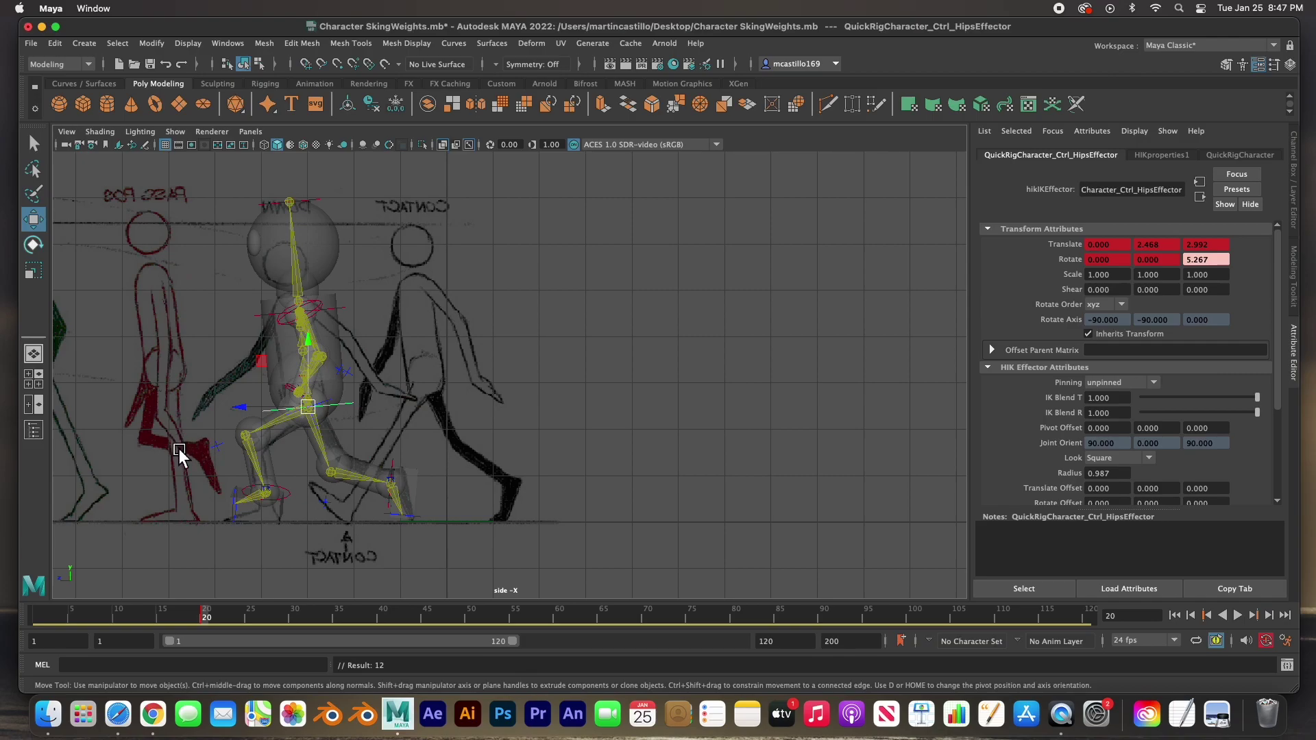
{"action": "left_click_drag", "start_coordinate": [221, 623], "coordinate": [251, 620]}
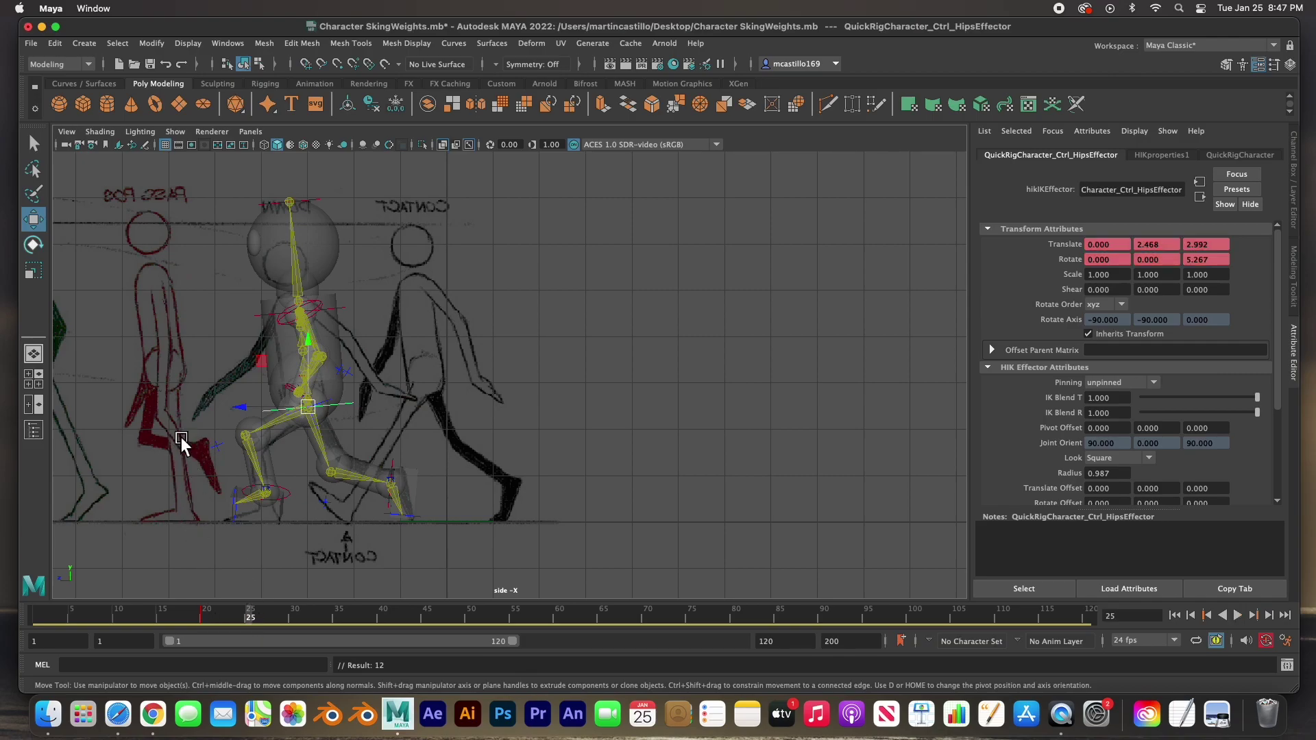
Slide imagePlane1 to the passing pose, then raise the hips and key them at frame 25
{"action": "left_click", "coordinate": [215, 464]}
{"action": "left_click_drag", "start_coordinate": [129, 536], "coordinate": [201, 528]}
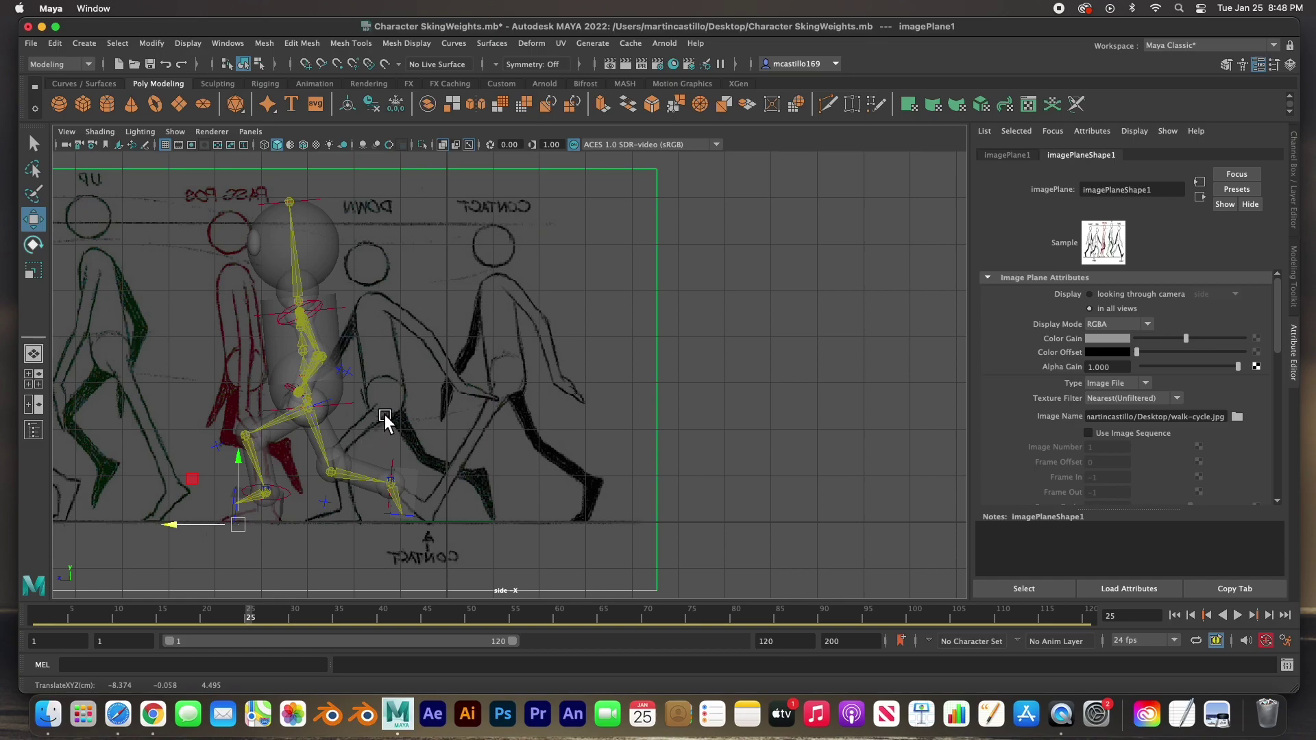
{"action": "left_click", "coordinate": [361, 405]}
{"action": "left_click_drag", "start_coordinate": [318, 409], "coordinate": [260, 371]}
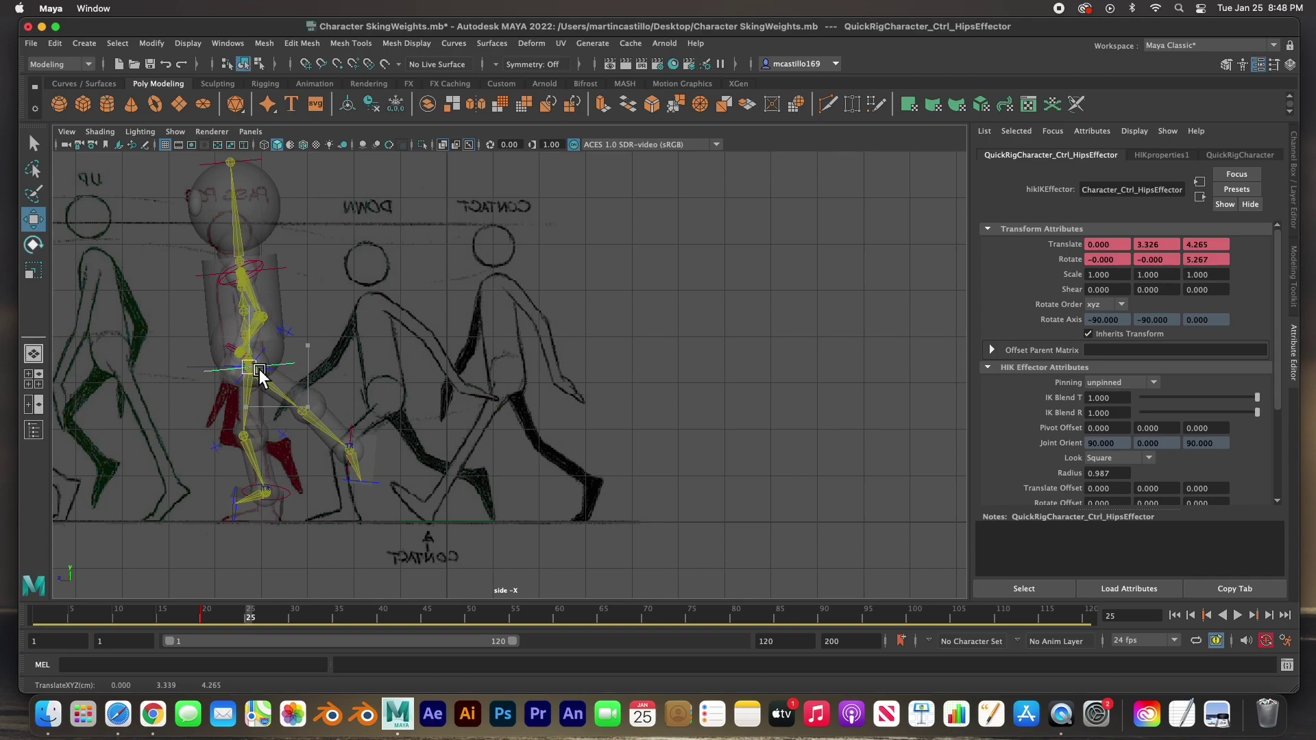
{"action": "key", "text": "s"}
Lift the left foot forward to 0.521, 1.347, 3.534, rotate the right ankle, then go to frame 30
{"action": "left_click", "coordinate": [355, 436]}
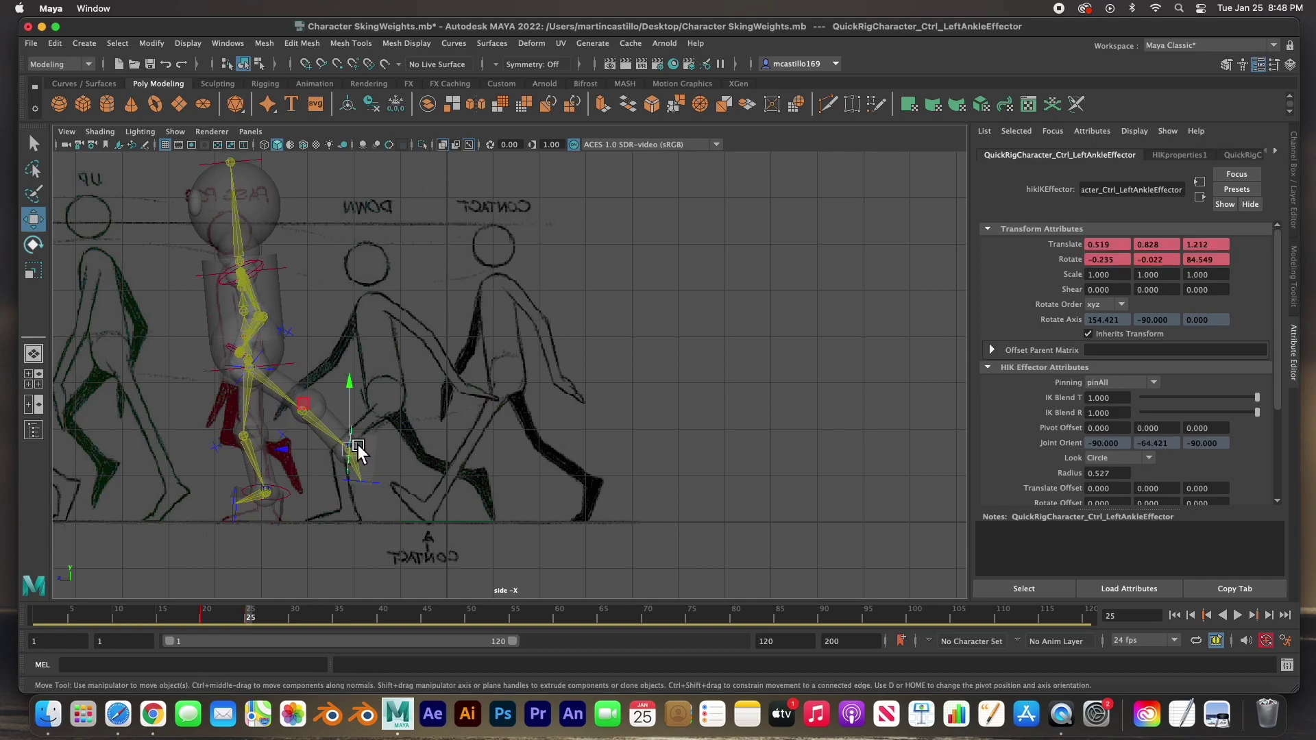
{"action": "left_click_drag", "start_coordinate": [358, 454], "coordinate": [291, 462]}
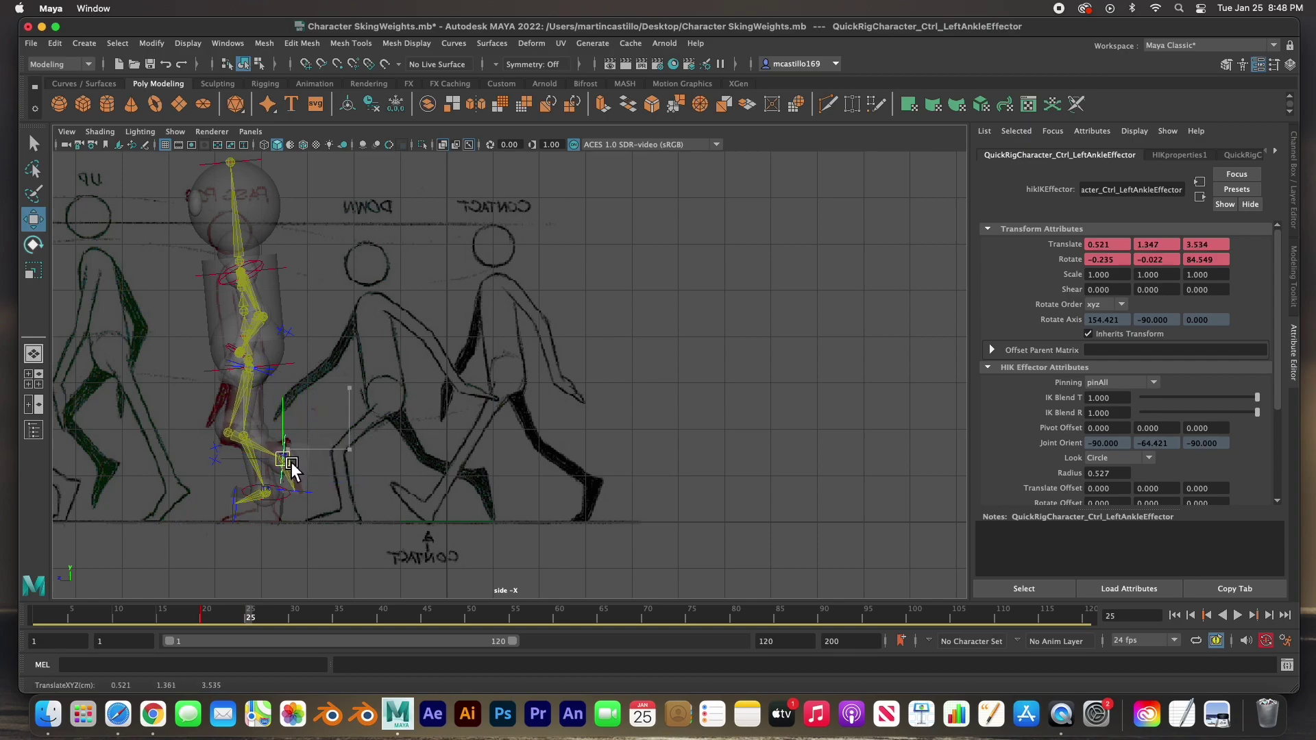
{"action": "left_click", "coordinate": [289, 495]}
{"action": "key", "text": "e"}
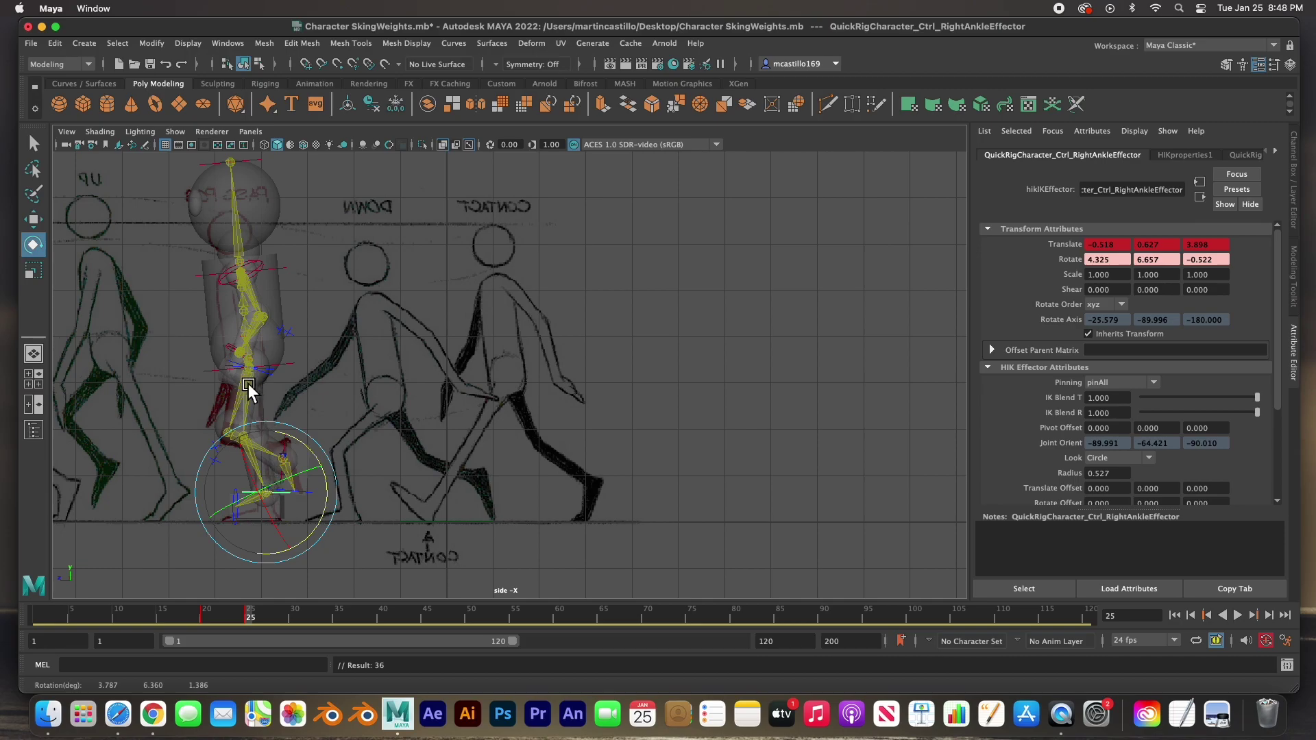
{"action": "left_click_drag", "start_coordinate": [257, 622], "coordinate": [293, 621]}
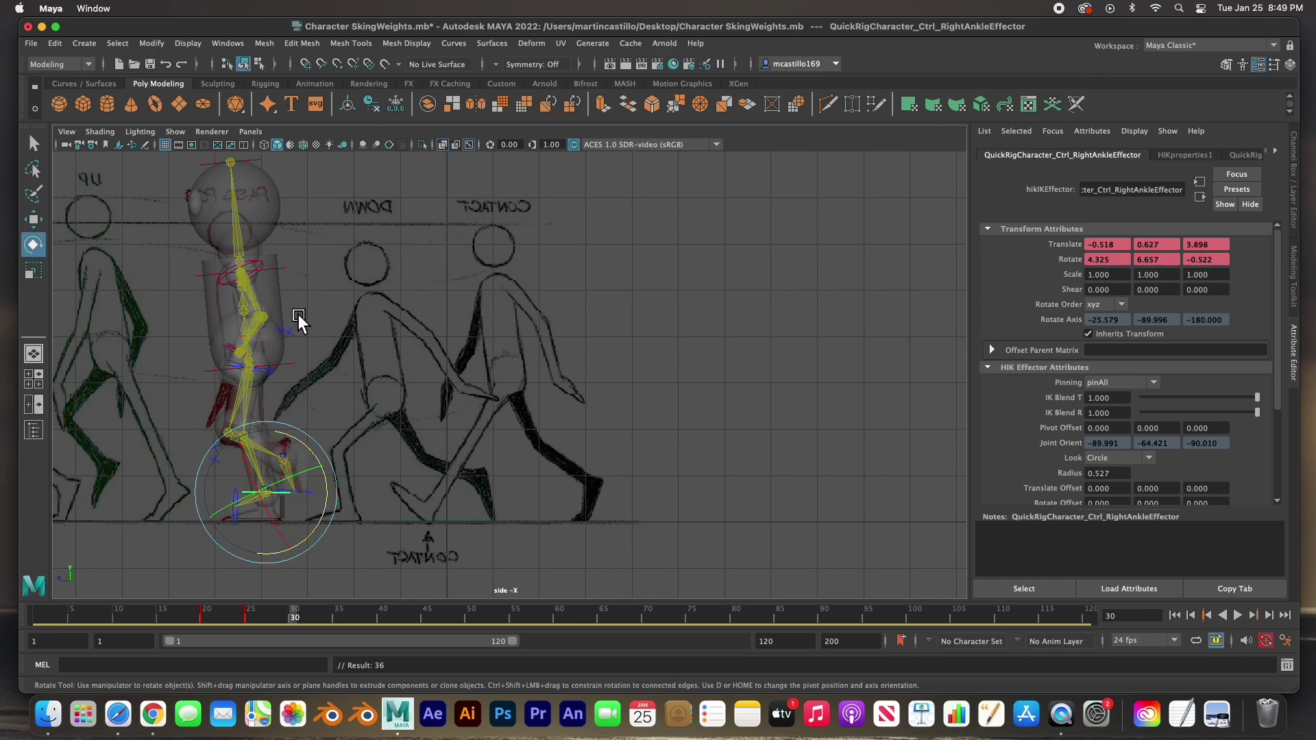
Nudge the hips slightly forward at frame 30, undoing the trial rotation
{"action": "left_click", "coordinate": [294, 362]}
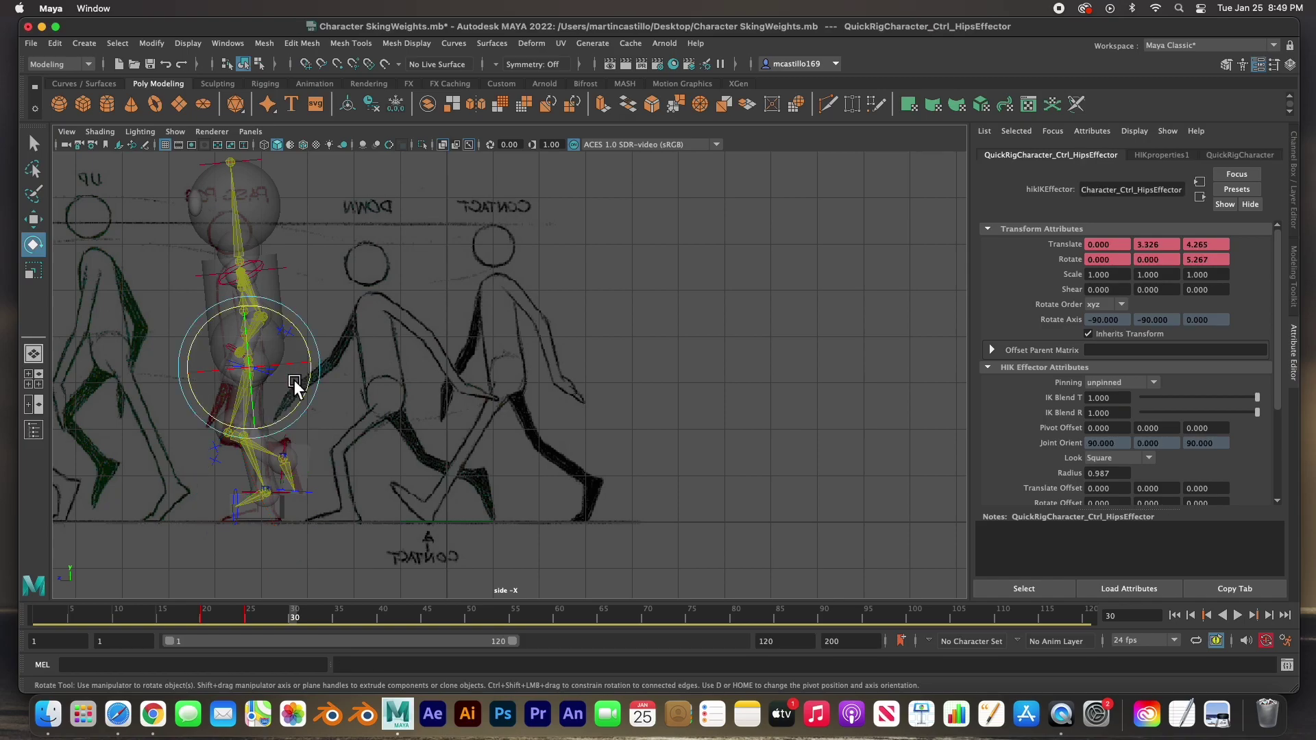
{"action": "key", "text": "w"}
{"action": "left_click_drag", "start_coordinate": [270, 379], "coordinate": [328, 353]}
{"action": "key", "text": "e"}
{"action": "key", "text": "z"}
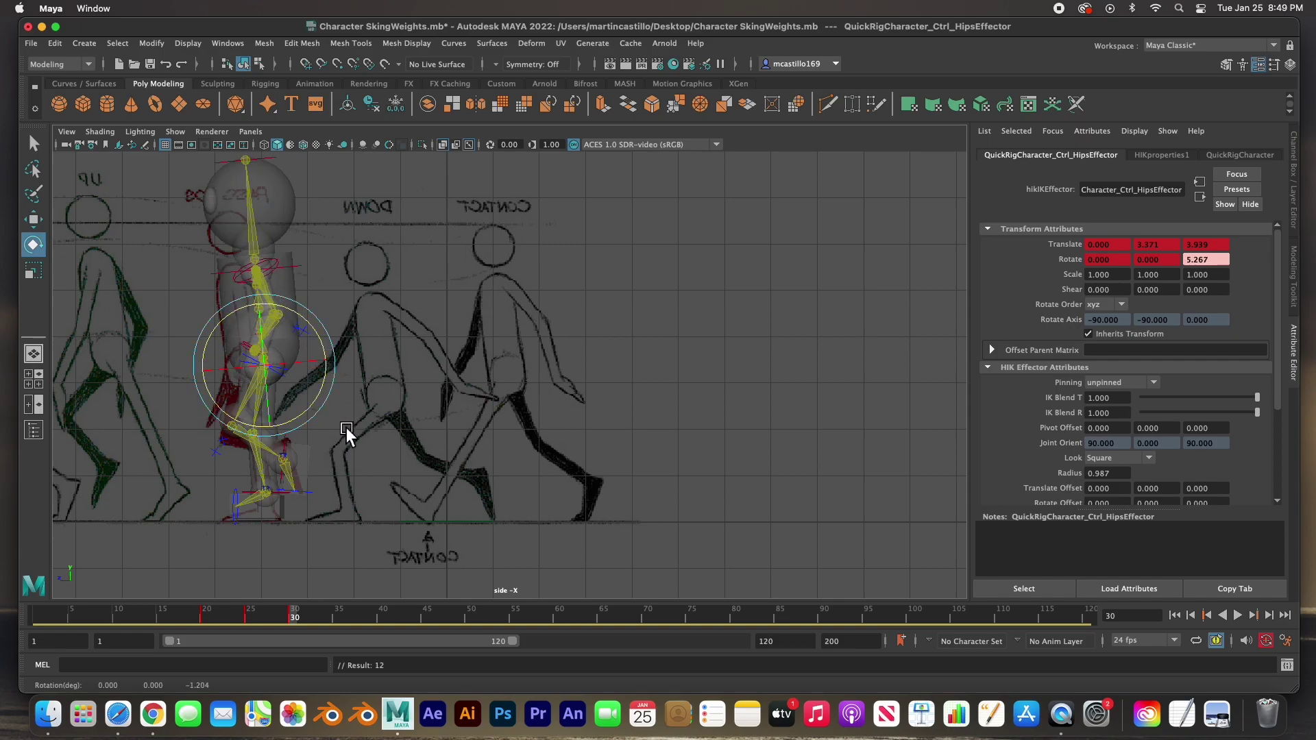
Rotate the left foot flat, bring it down onto the ground, and key it
{"action": "left_click", "coordinate": [289, 441]}
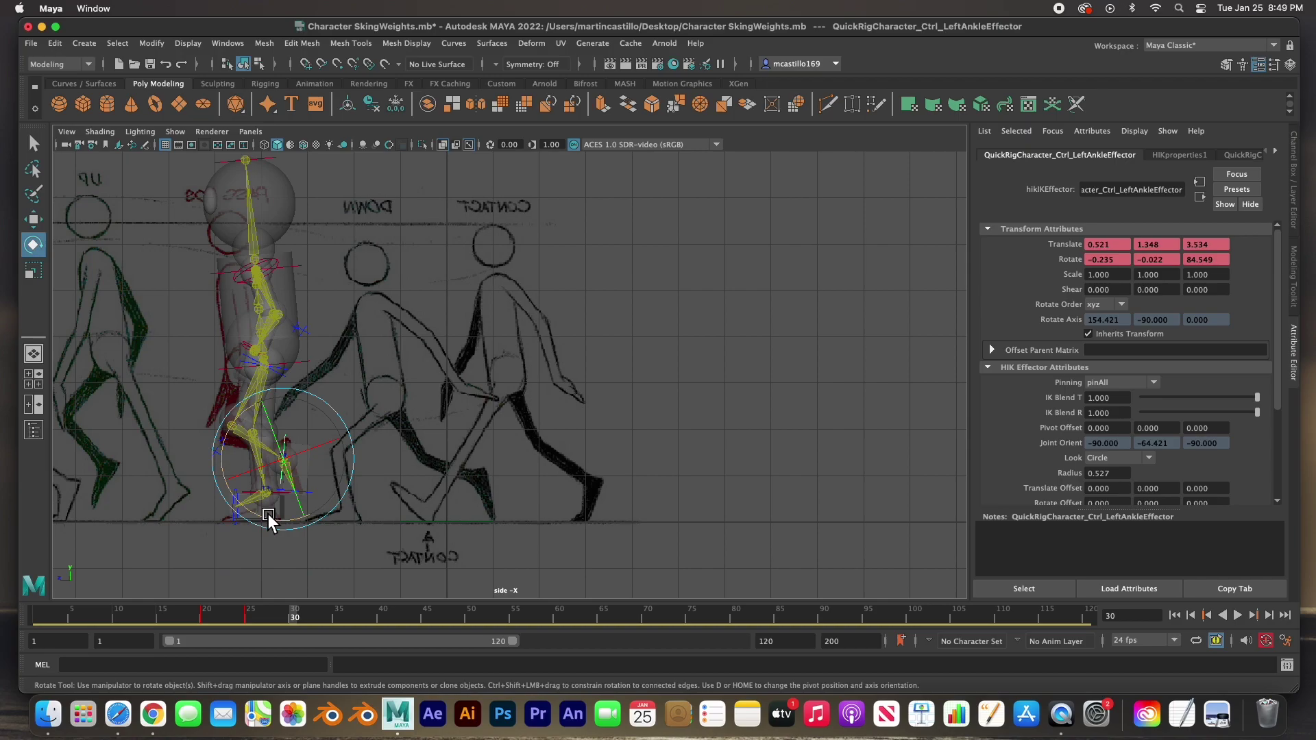
{"action": "left_click_drag", "start_coordinate": [268, 513], "coordinate": [195, 437]}
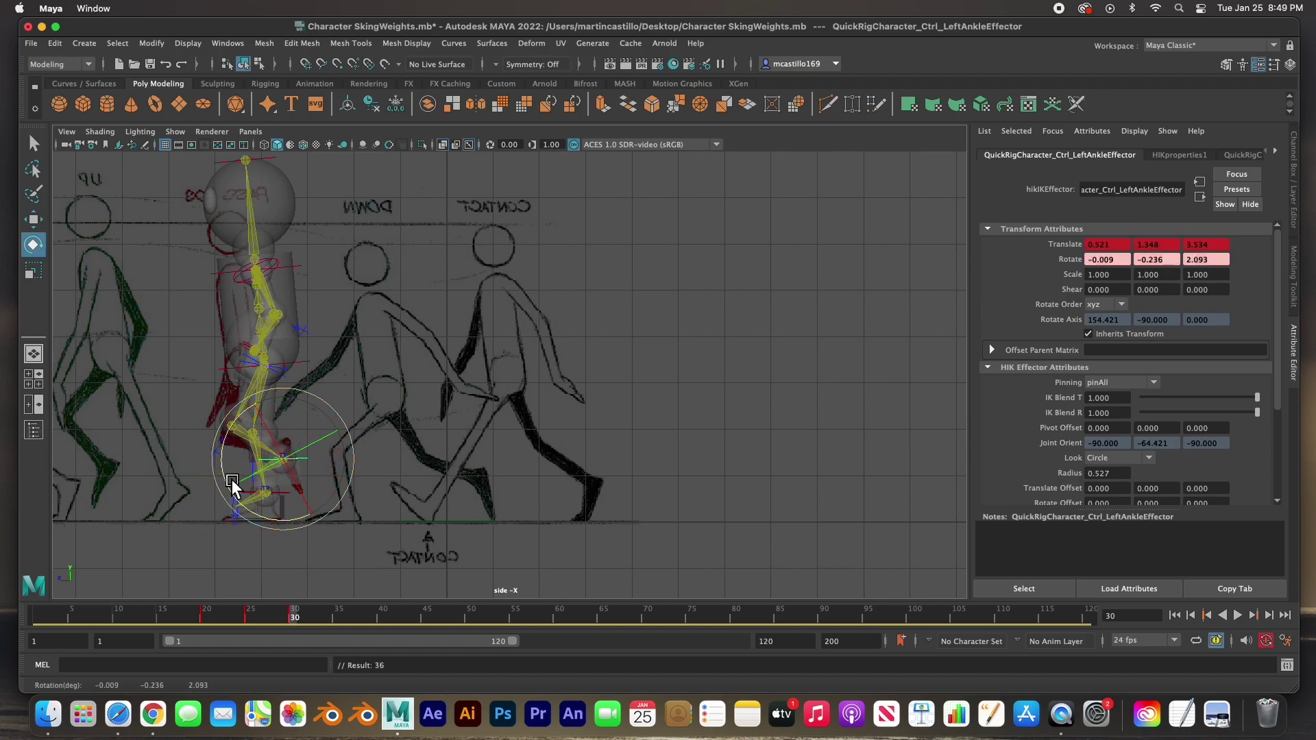
{"action": "key", "text": "w"}
{"action": "left_click_drag", "start_coordinate": [289, 466], "coordinate": [276, 491]}
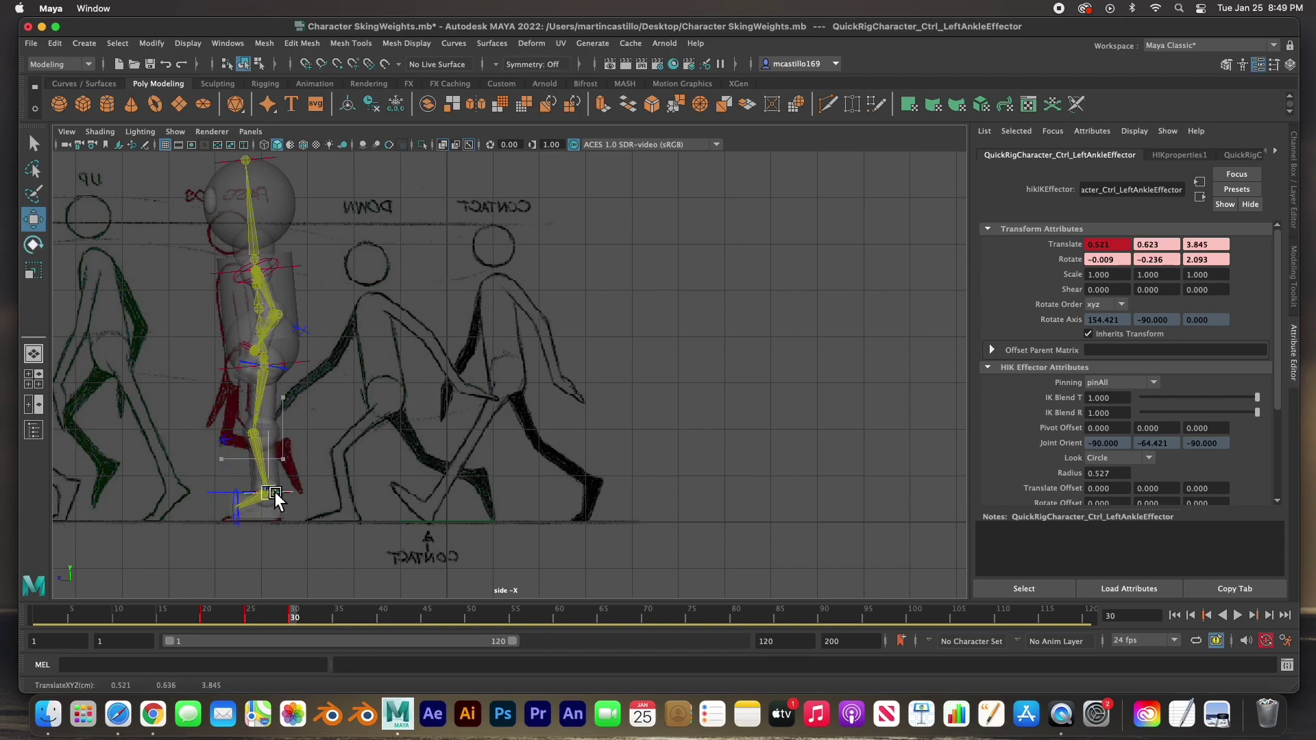
{"action": "key", "text": "shift+w"}
Key the hips at -0.000, 3.282, 4.043 with Z 0.751, then scrub back to frame 6
{"action": "left_click", "coordinate": [301, 366]}
{"action": "left_click_drag", "start_coordinate": [274, 366], "coordinate": [318, 358]}
{"action": "key", "text": "e"}
{"action": "key", "text": "w"}
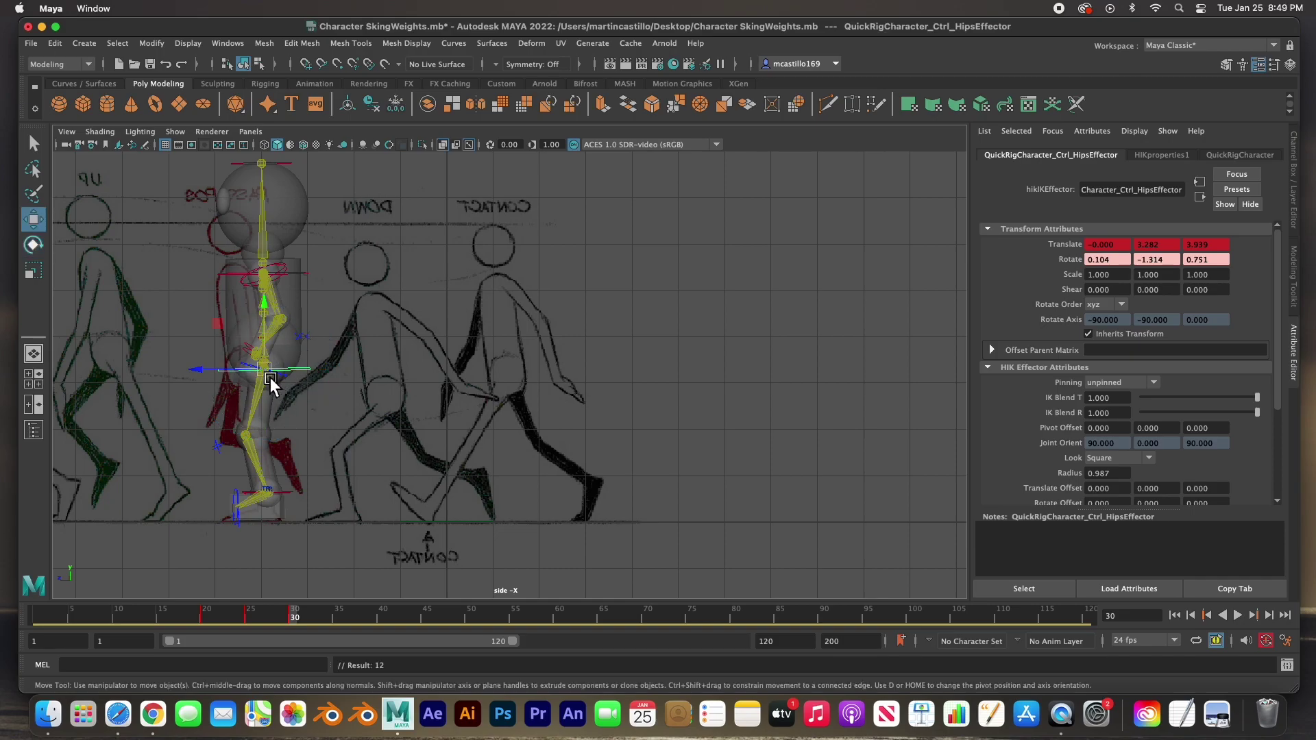
{"action": "left_click_drag", "start_coordinate": [227, 374], "coordinate": [215, 376]}
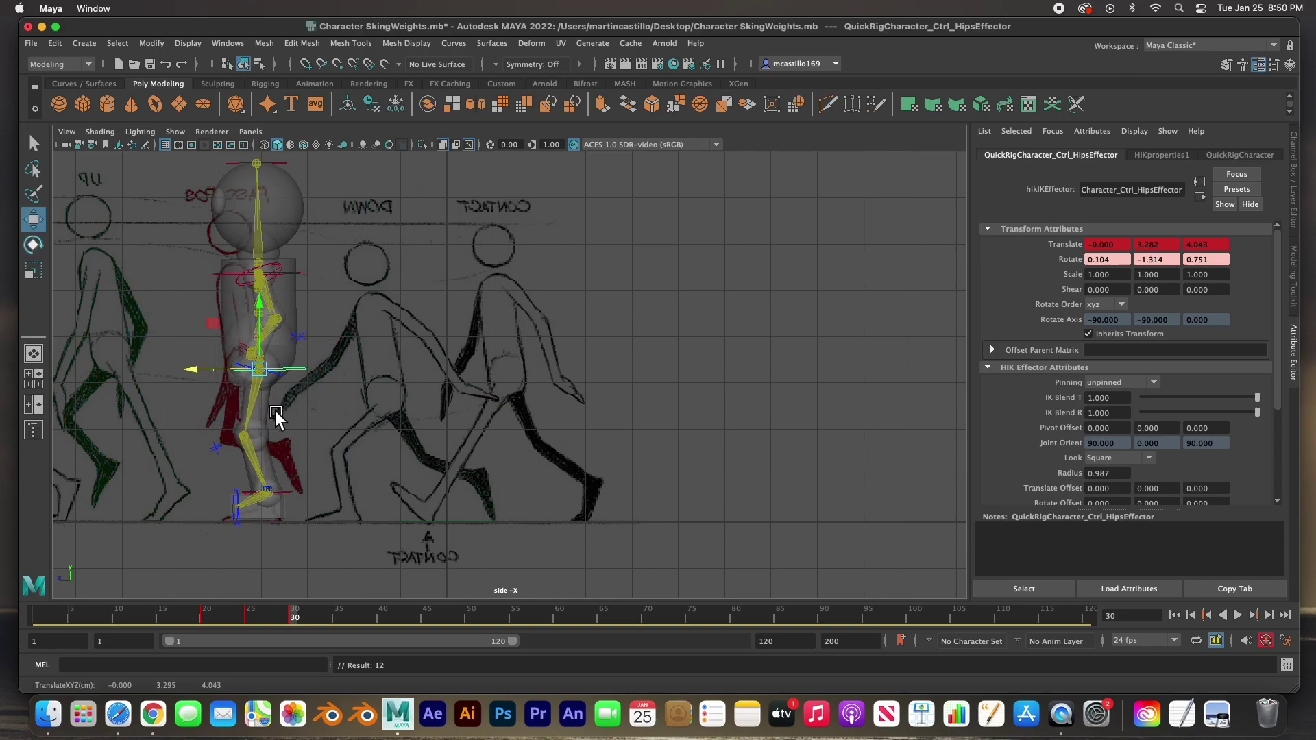
{"action": "left_click_drag", "start_coordinate": [295, 617], "coordinate": [88, 608]}
{"action": "key", "text": "space"}
{"action": "key", "text": "space"}
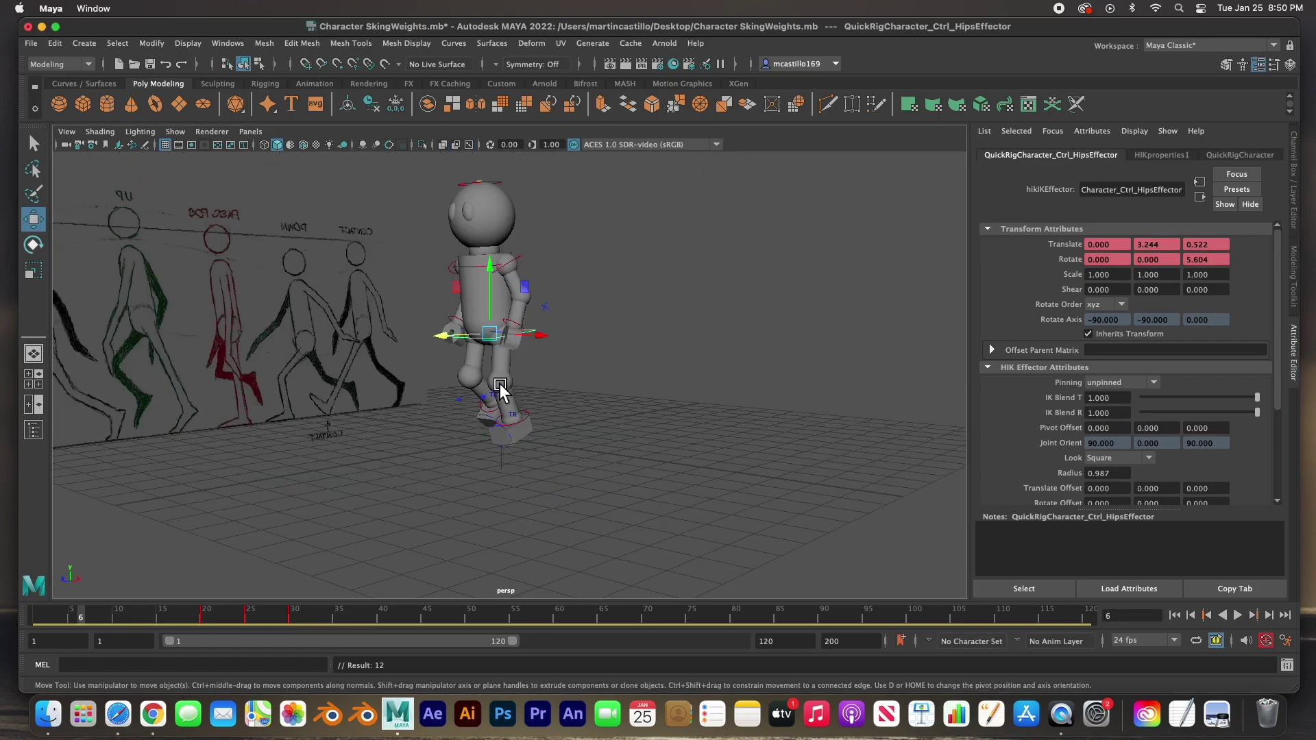
Play the walk animation from frame 1 and stop it
{"action": "left_click_drag", "start_coordinate": [83, 622], "coordinate": [28, 621]}
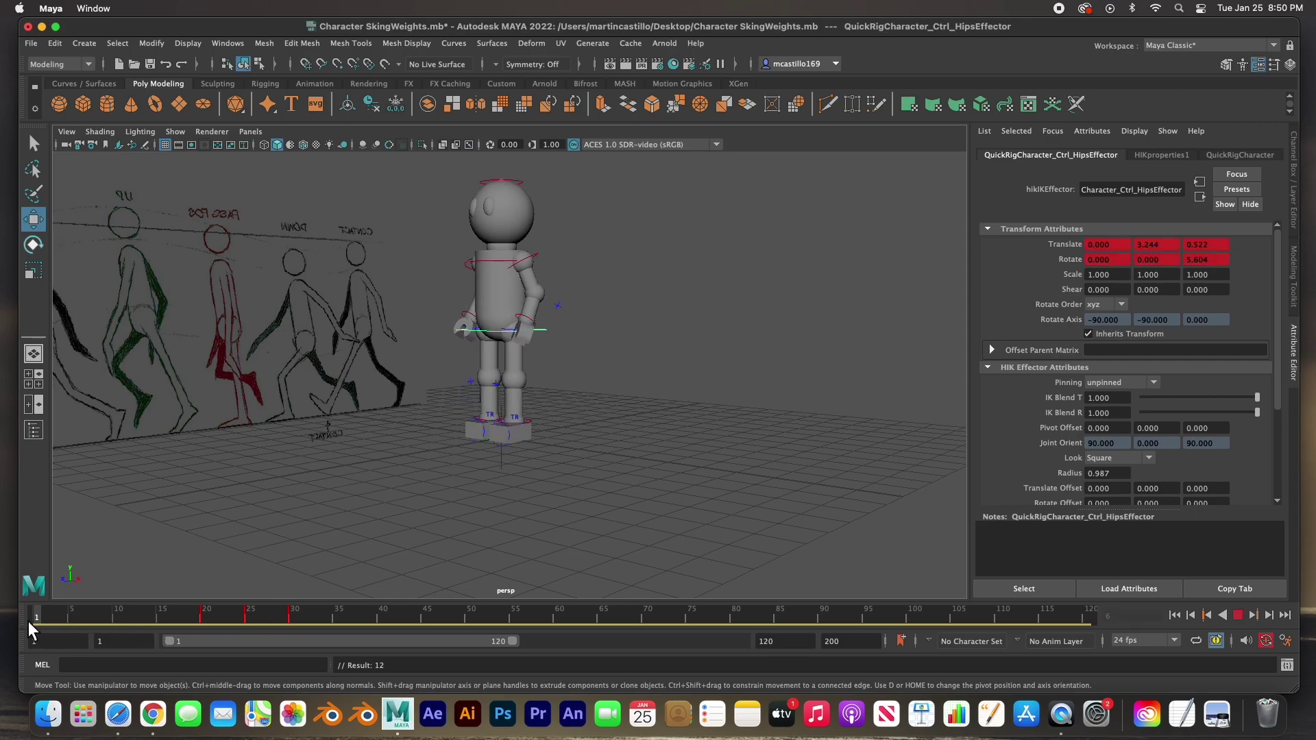
{"action": "left_click", "coordinate": [1236, 616]}
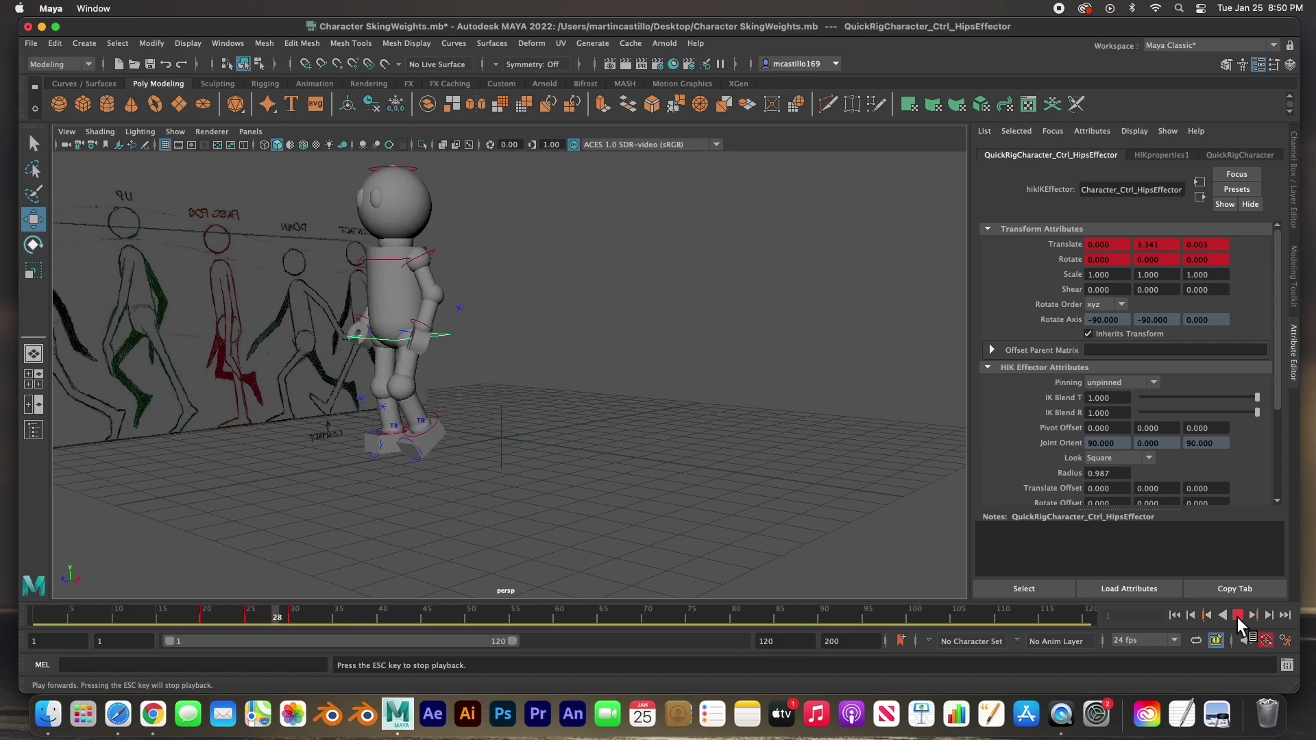
{"action": "left_click", "coordinate": [1236, 617]}
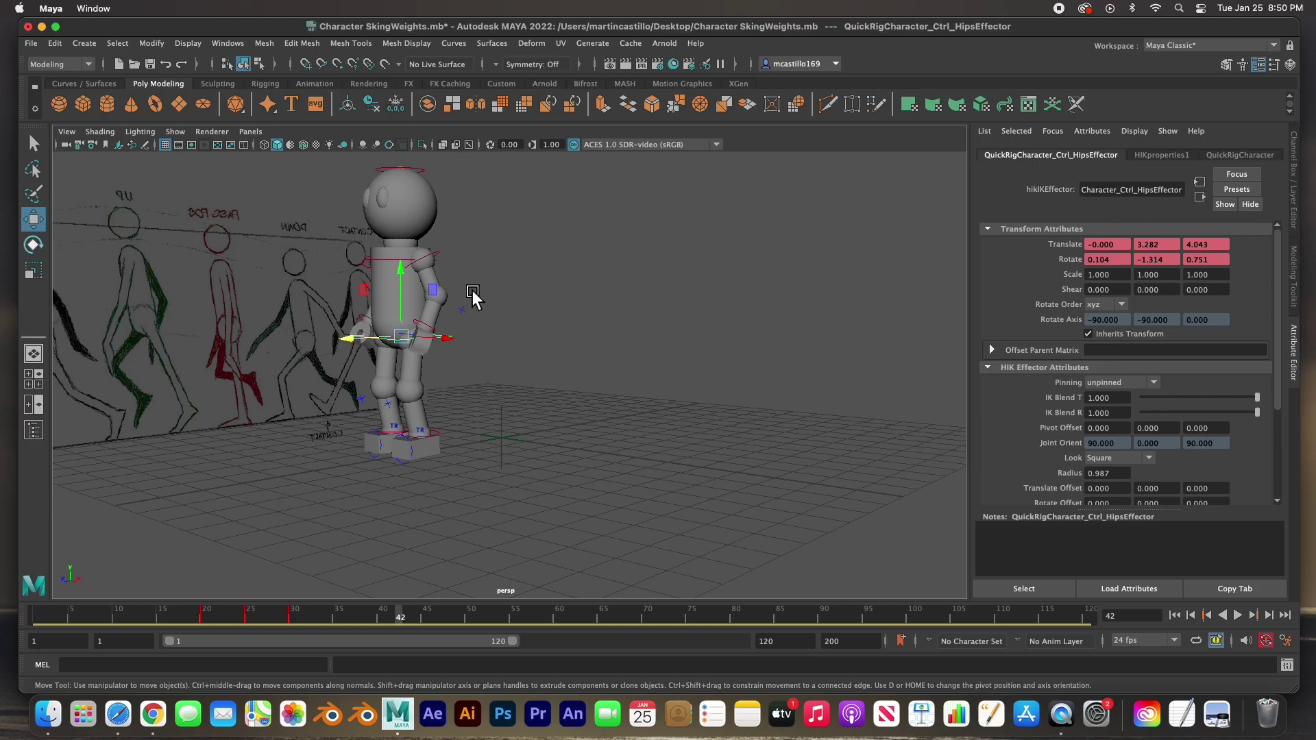
Select the left wrist effector and maximize the zoomed-out side view
{"action": "left_click", "coordinate": [295, 623]}
{"action": "left_click", "coordinate": [72, 617]}
{"action": "left_click", "coordinate": [521, 298]}
{"action": "key", "text": "space"}
{"action": "key", "text": "space"}
{"action": "mouse_move", "coordinate": [247, 622]}
{"action": "left_mouse_down"}
{"action": "mouse_move", "coordinate": [118, 623]}
{"action": "mouse_move", "coordinate": [211, 620]}
{"action": "left_mouse_up"}
{"action": "scroll", "coordinate": [199, 373], "scroll_direction": "down", "scroll_amount": 3}
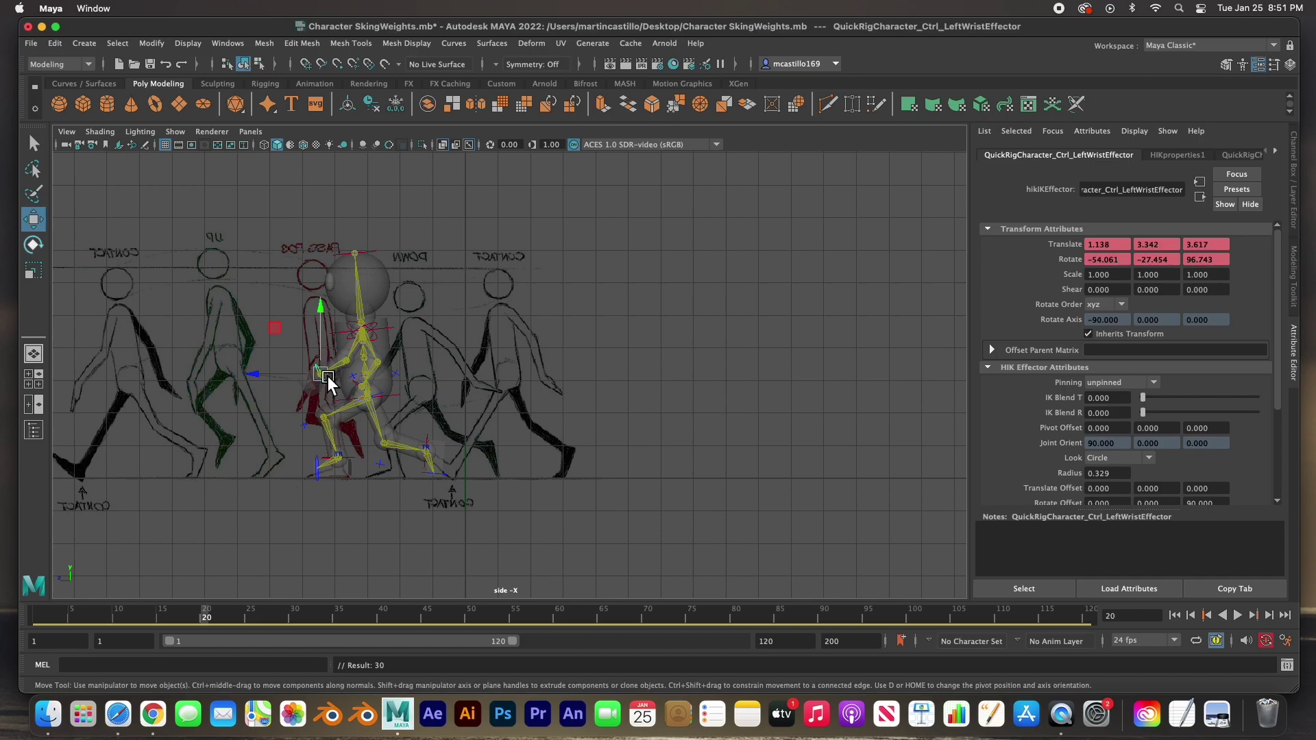
Nudge the left wrist forward at frame 30 in perspective, then select the right wrist
{"action": "key", "text": "period"}
{"action": "left_click", "coordinate": [297, 617]}
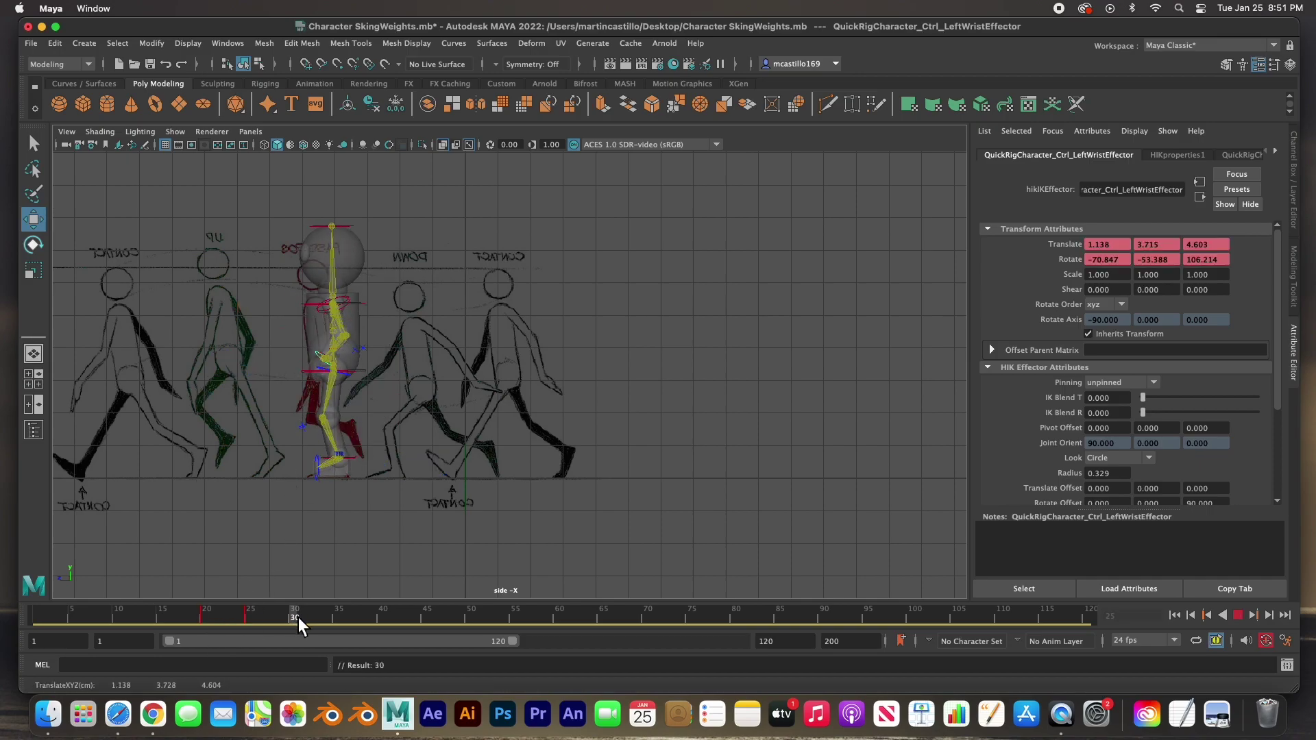
{"action": "key", "text": "space"}
{"action": "left_click_drag", "start_coordinate": [664, 232], "coordinate": [666, 229]}
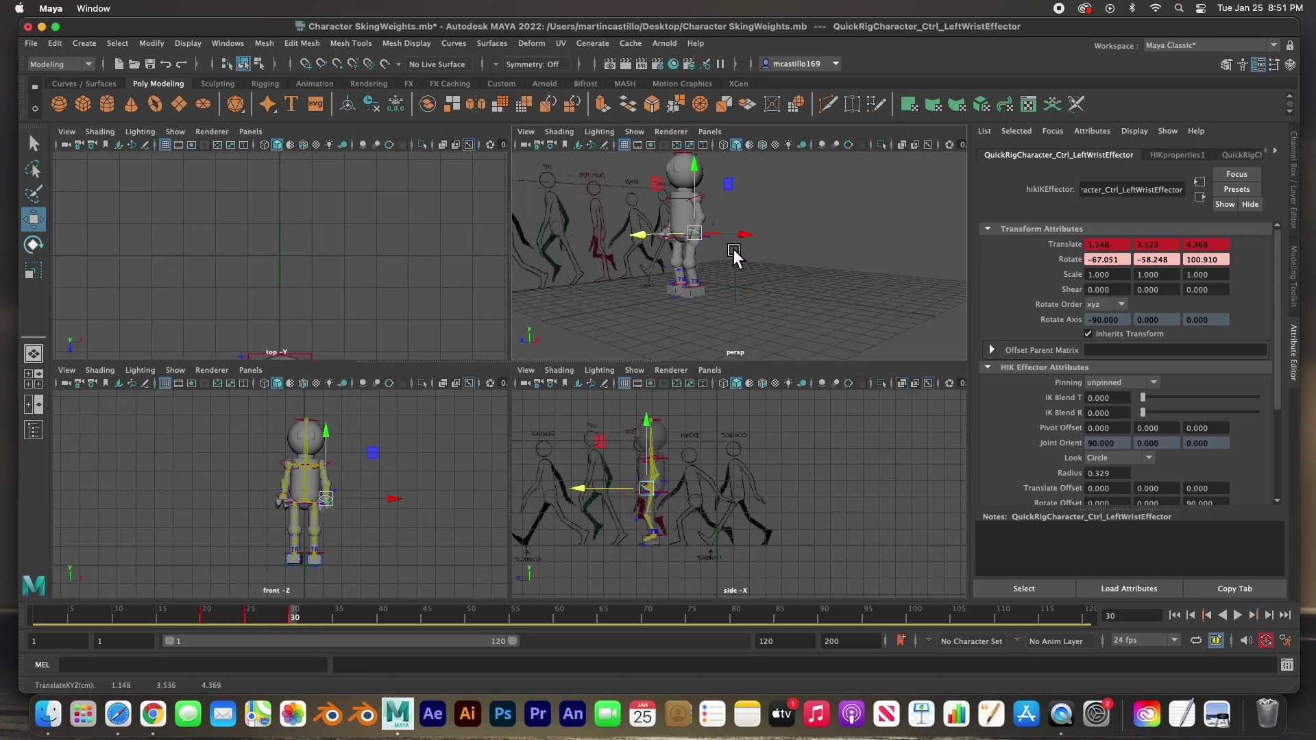
{"action": "key", "text": "q"}
{"action": "left_click", "coordinate": [646, 488]}
{"action": "key", "text": "space"}
Swing the right wrist back early in the walk, then key it at frame 25 at -1.167, 3.601, 4.350
{"action": "key", "text": "alt+v"}
{"action": "left_click", "coordinate": [71, 623]}
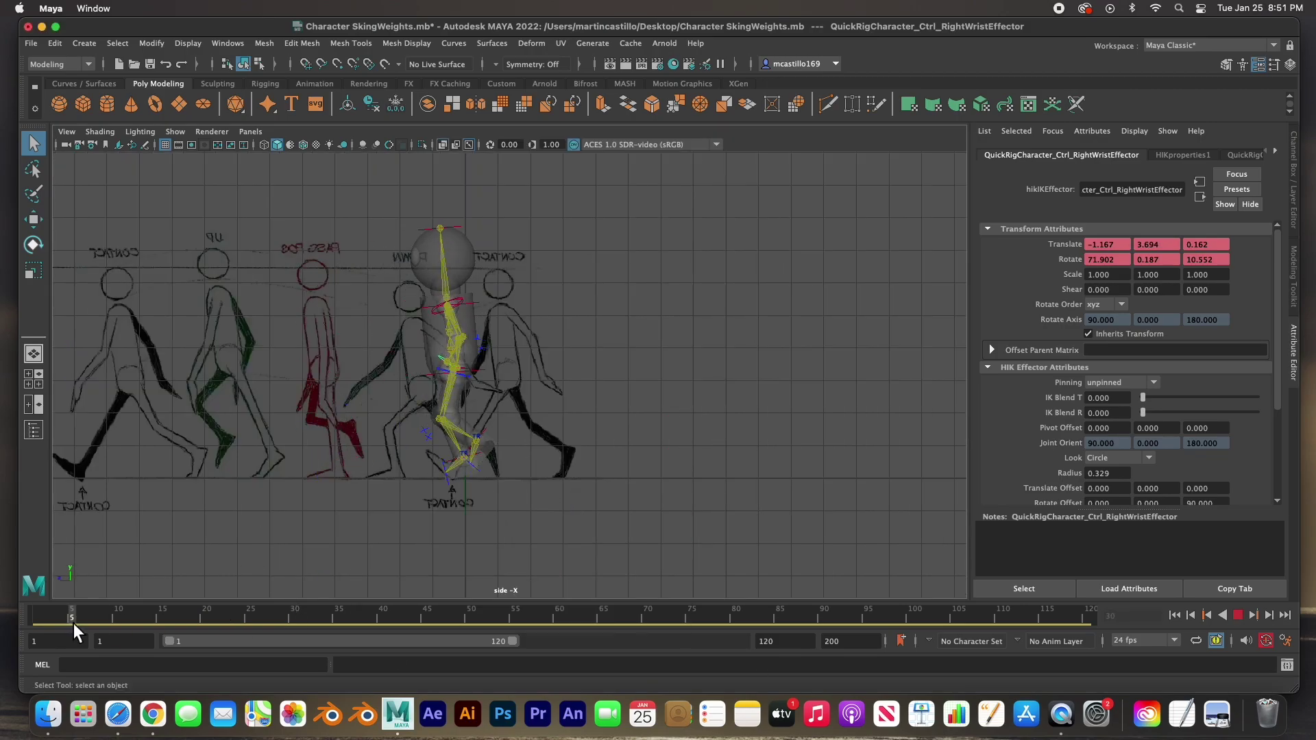
{"action": "key", "text": "w"}
{"action": "left_click_drag", "start_coordinate": [448, 369], "coordinate": [403, 381]}
{"action": "left_click", "coordinate": [117, 619]}
{"action": "left_click", "coordinate": [165, 620]}
{"action": "left_click", "coordinate": [206, 620]}
{"action": "left_click", "coordinate": [251, 620]}
{"action": "mouse_move", "coordinate": [322, 370]}
{"action": "left_mouse_down"}
{"action": "mouse_move", "coordinate": [344, 368]}
{"action": "mouse_move", "coordinate": [329, 362]}
{"action": "left_mouse_up"}
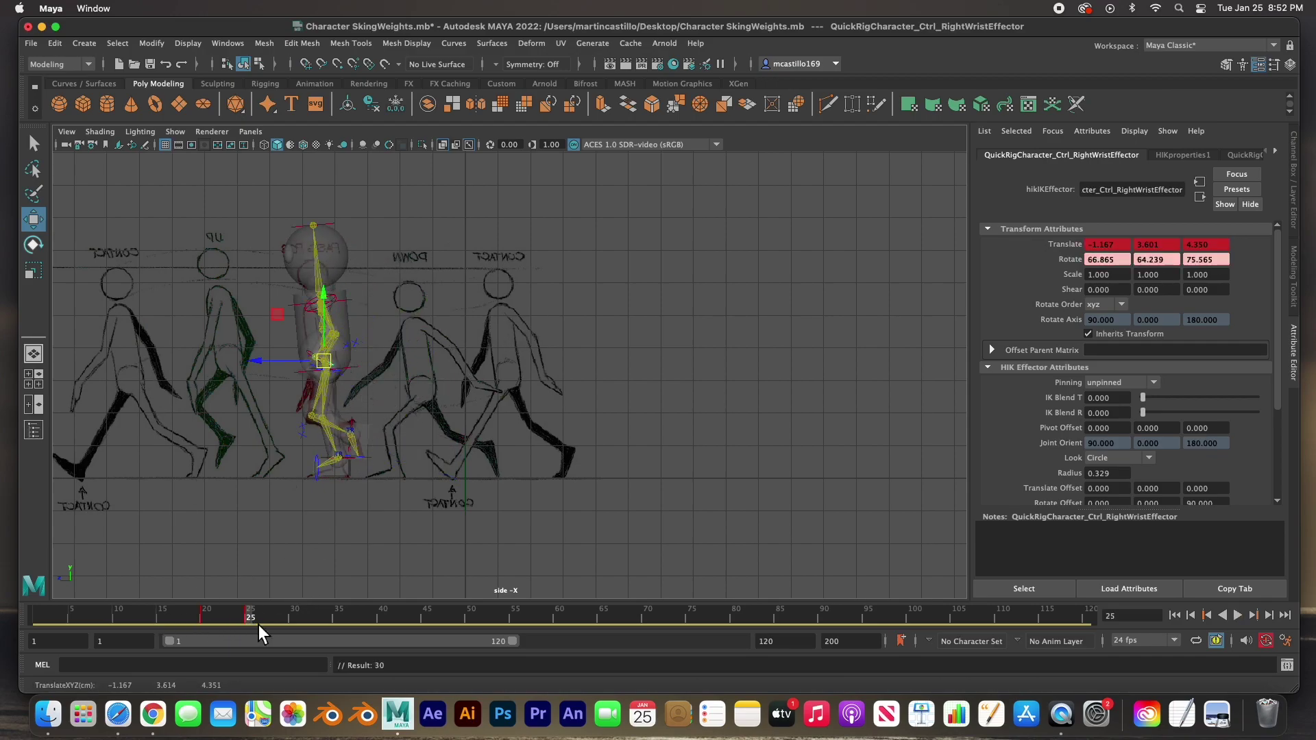
{"action": "key", "text": "s"}
{"action": "left_click", "coordinate": [37, 617]}
Select the head control and key a sideways head tilt around frames 10 and 20
{"action": "left_click", "coordinate": [456, 238]}
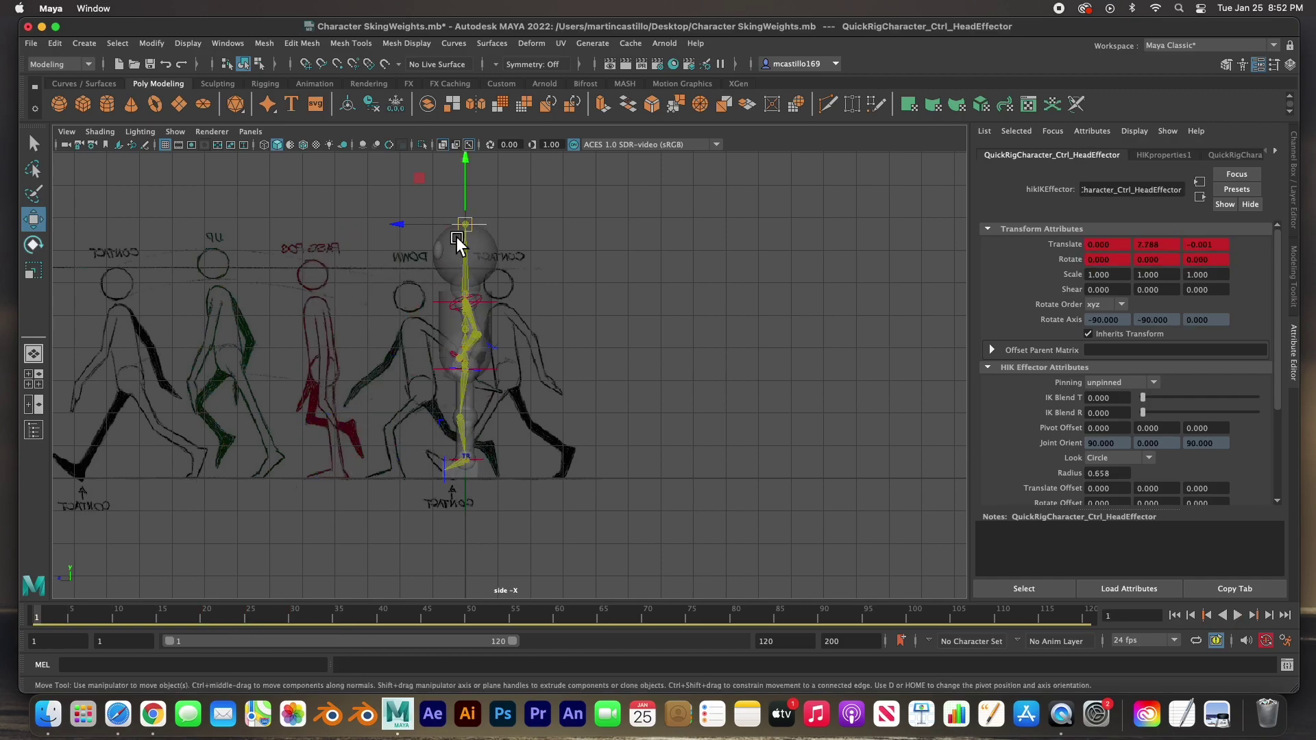
{"action": "key", "text": "space"}
{"action": "key", "text": "space"}
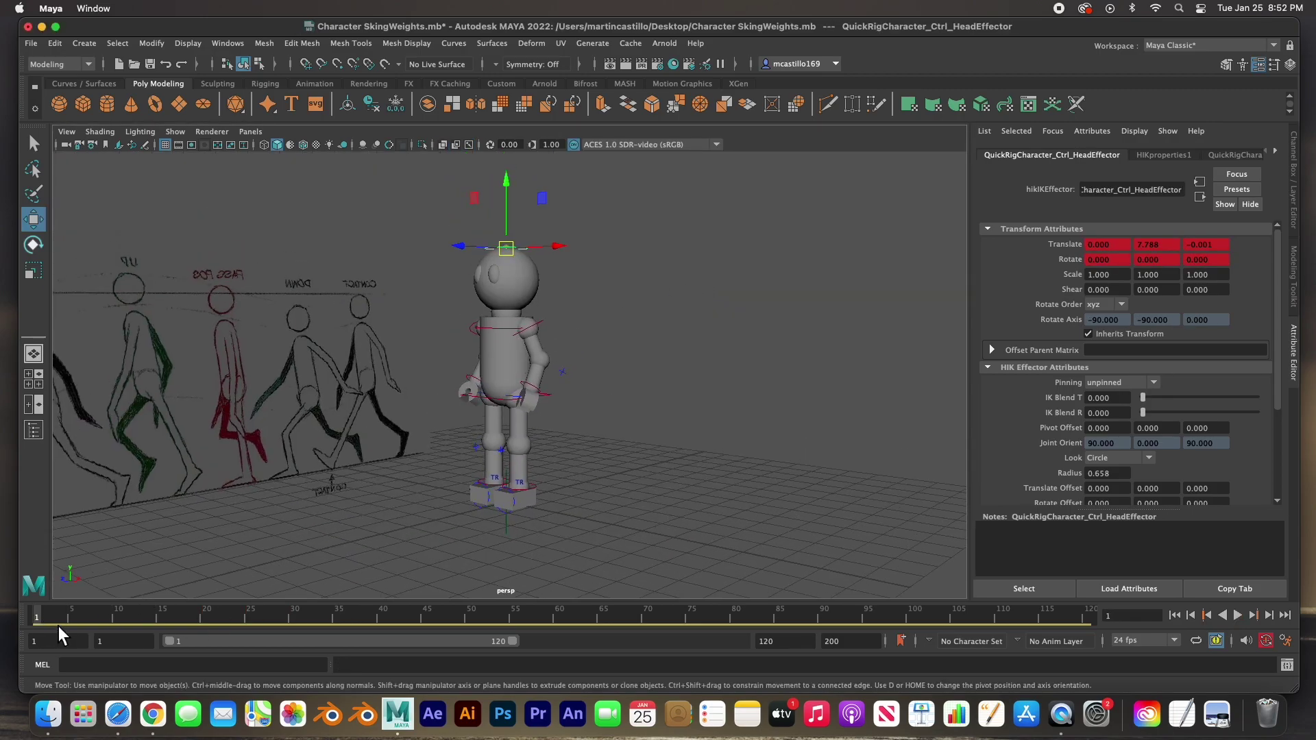
{"action": "left_click_drag", "start_coordinate": [67, 620], "coordinate": [117, 620]}
{"action": "key", "text": "e"}
{"action": "left_click_drag", "start_coordinate": [426, 219], "coordinate": [428, 250]}
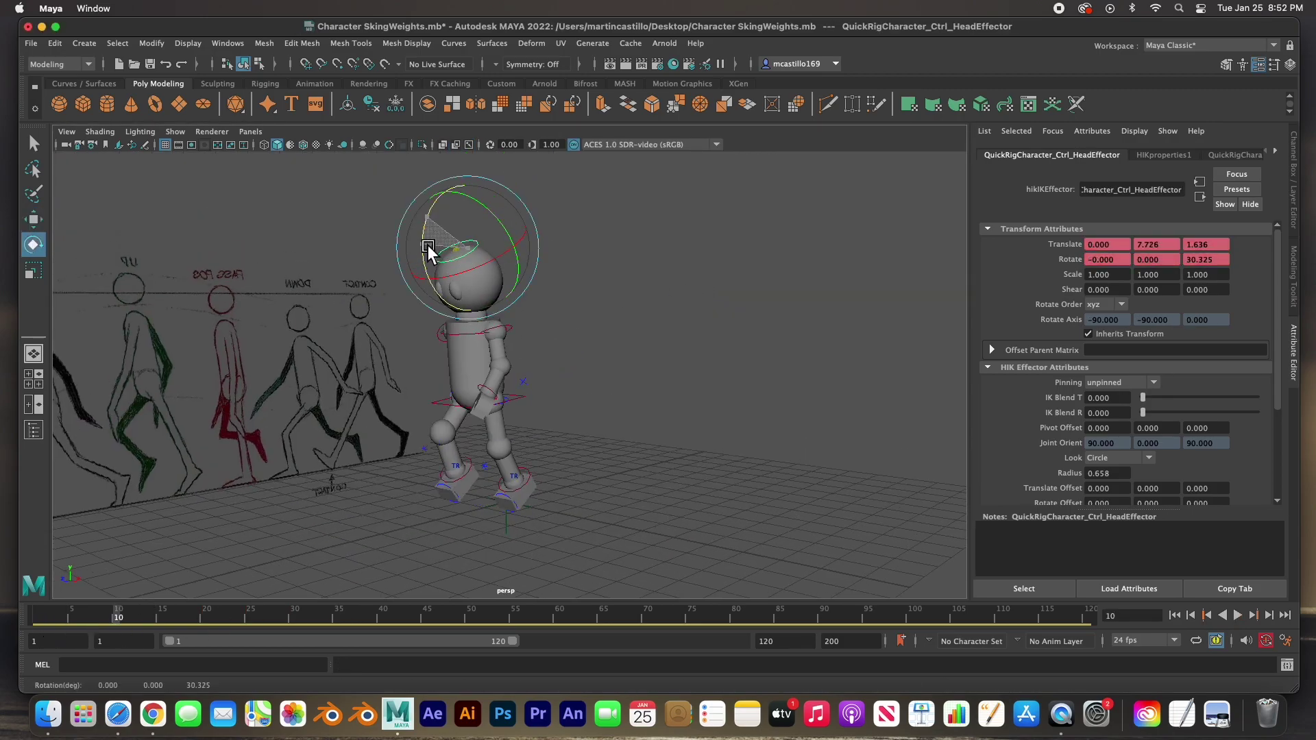
{"action": "left_click", "coordinate": [200, 621]}
{"action": "key", "text": "s"}
Tilt the head again and key its rotation at frames 30 and 40
{"action": "left_click", "coordinate": [294, 620]}
{"action": "left_click_drag", "start_coordinate": [404, 306], "coordinate": [444, 255]}
{"action": "key", "text": "s"}
{"action": "left_click", "coordinate": [381, 621]}
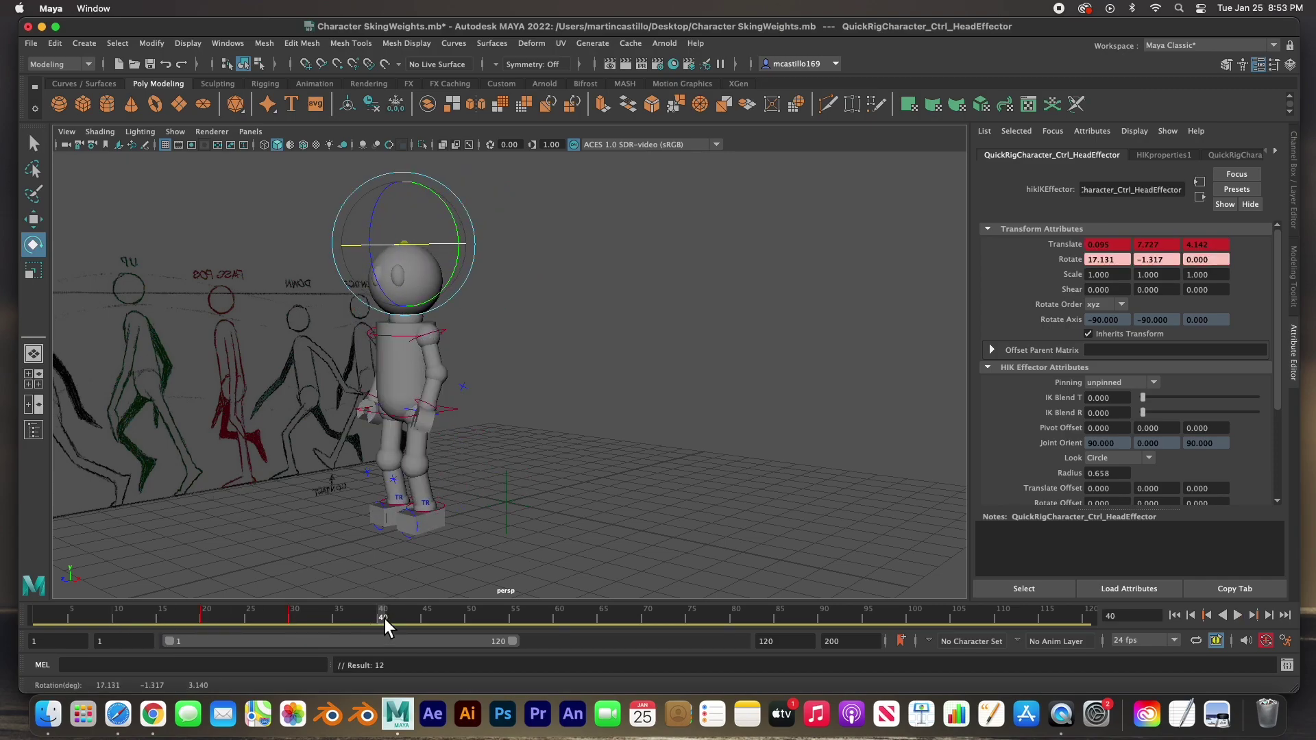
{"action": "key", "text": "s"}
{"action": "left_click", "coordinate": [205, 620]}
Play back the walk, briefly marking frames 37–63, then replay it from frame 1
{"action": "left_click", "coordinate": [1237, 615]}
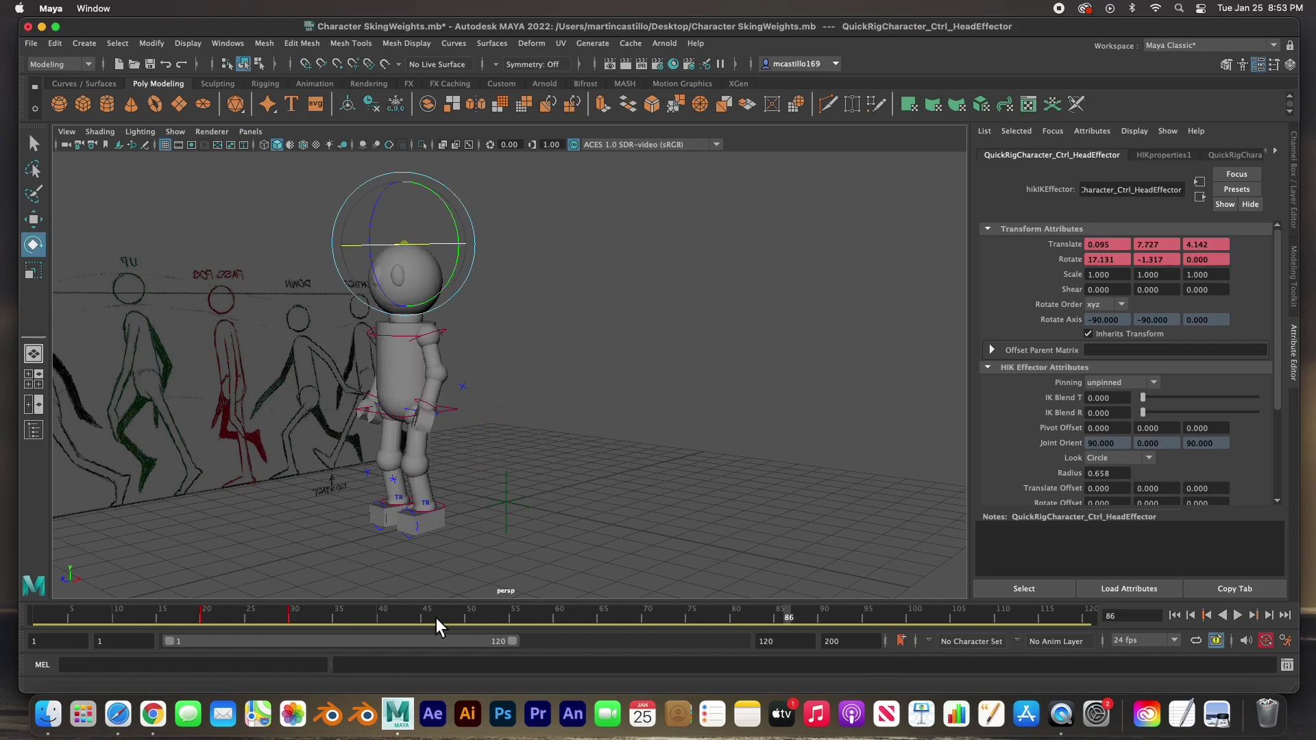
{"action": "left_click_drag", "start_coordinate": [355, 616], "coordinate": [585, 612], "text": "shift"}
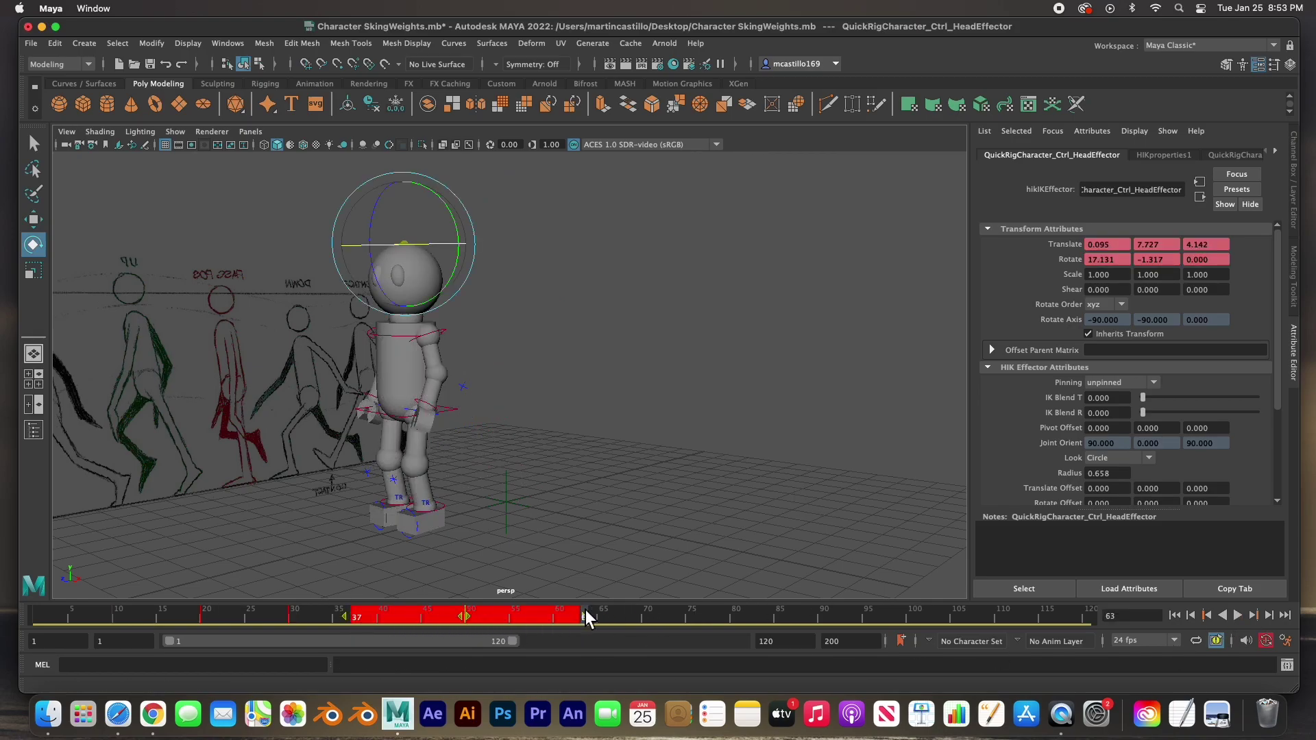
{"action": "left_click", "coordinate": [630, 615]}
{"action": "left_click", "coordinate": [1237, 615]}
{"action": "left_click", "coordinate": [1237, 616]}
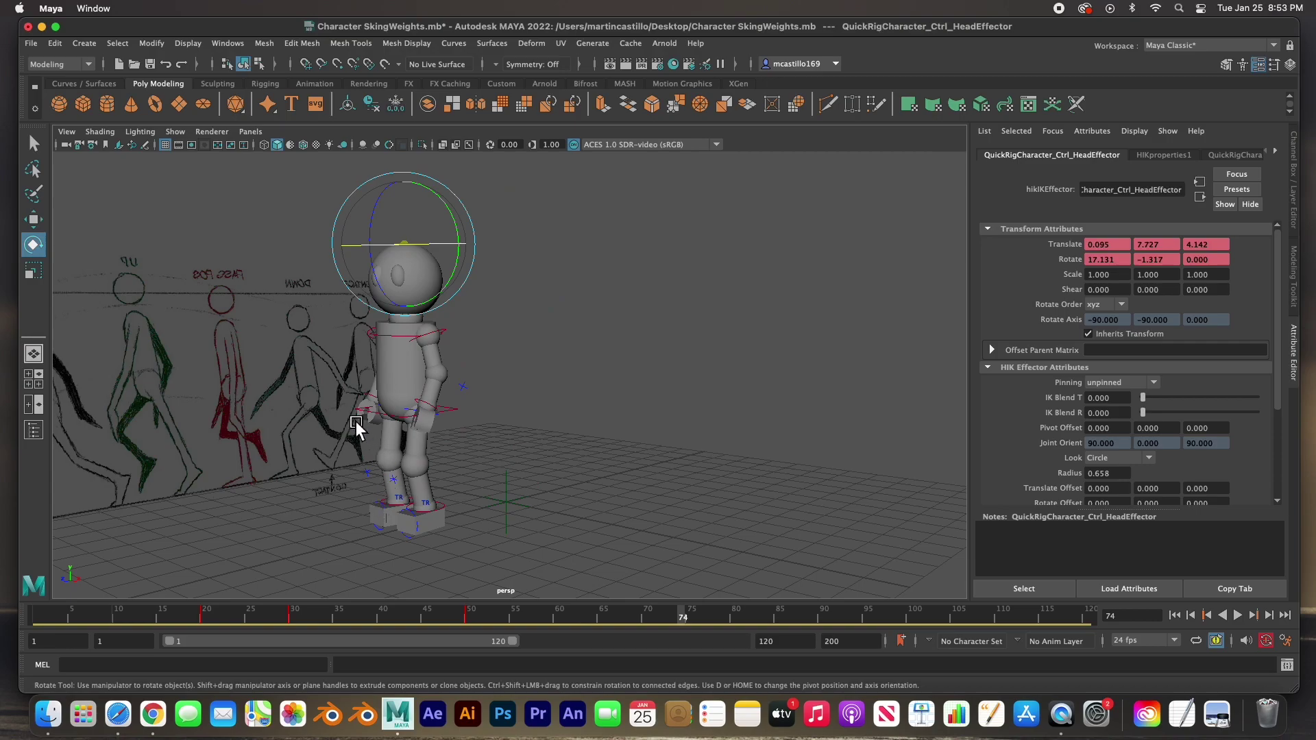
{"action": "left_click_drag", "start_coordinate": [253, 616], "coordinate": [15, 622]}
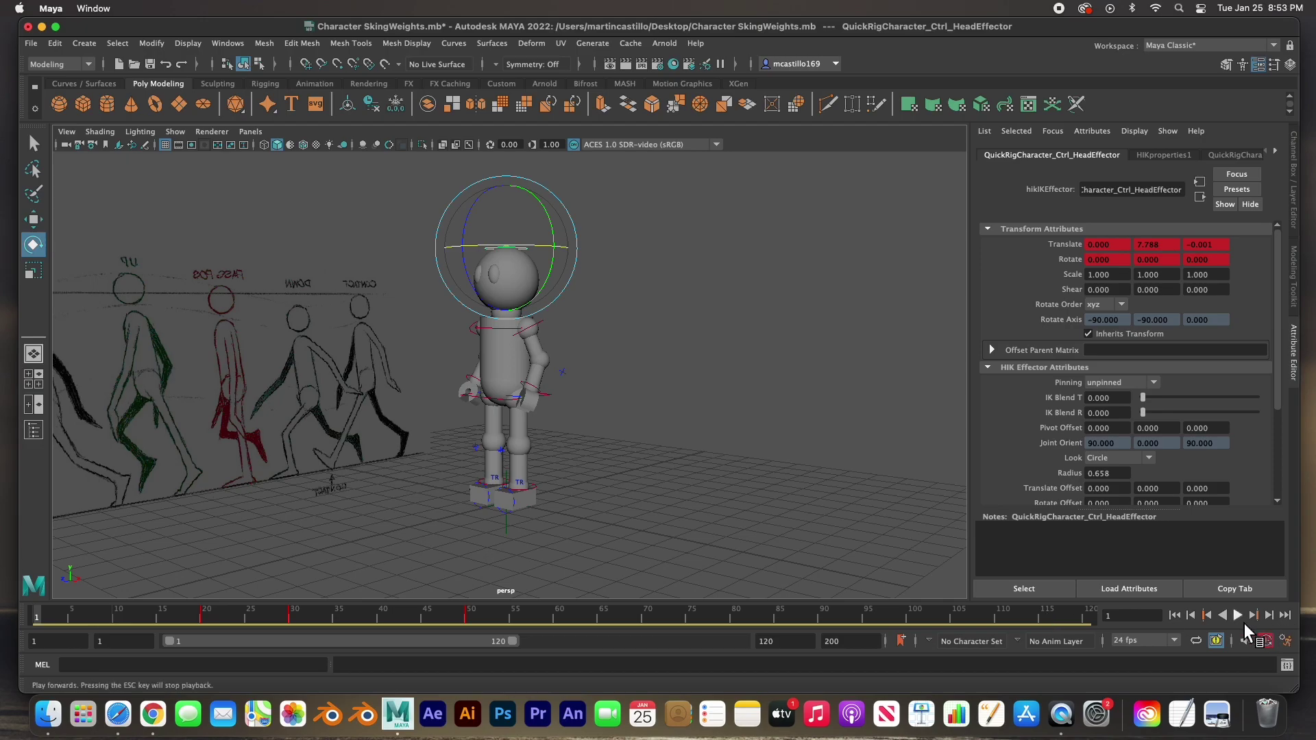
{"action": "left_click", "coordinate": [1237, 615]}
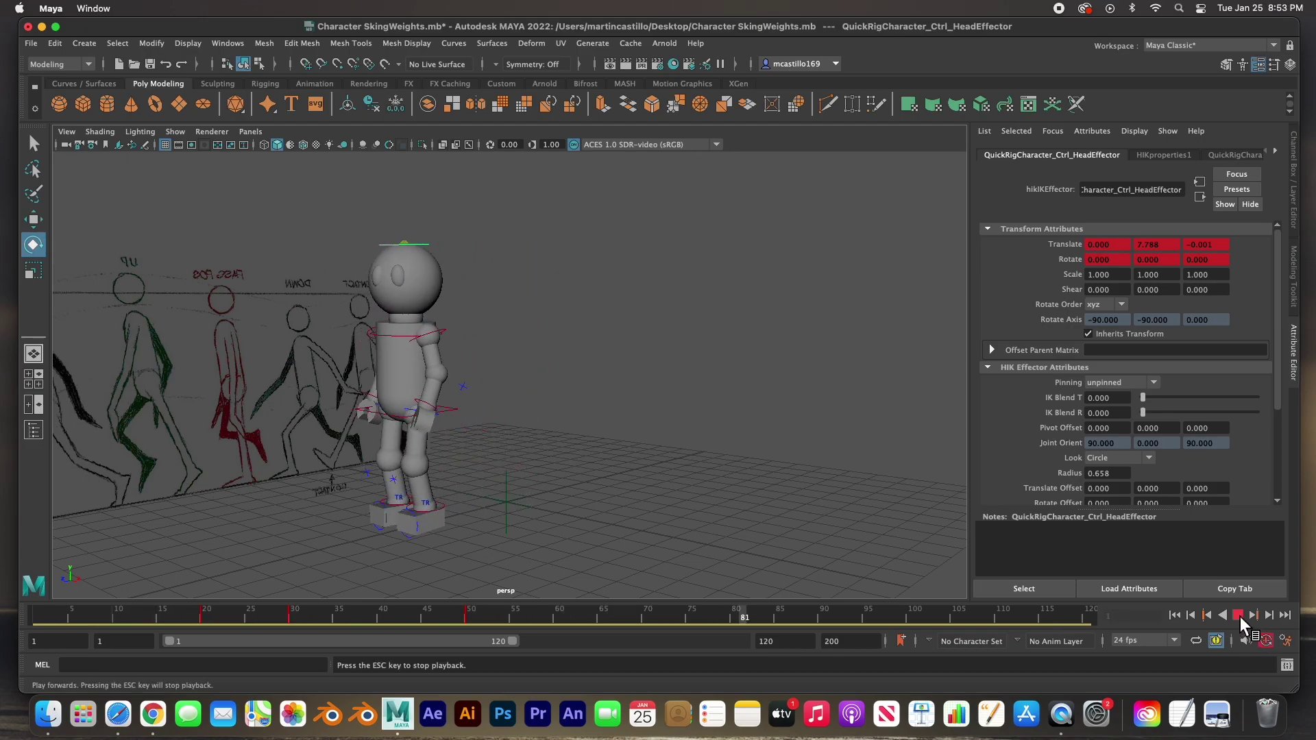
{"action": "left_click", "coordinate": [1238, 616]}
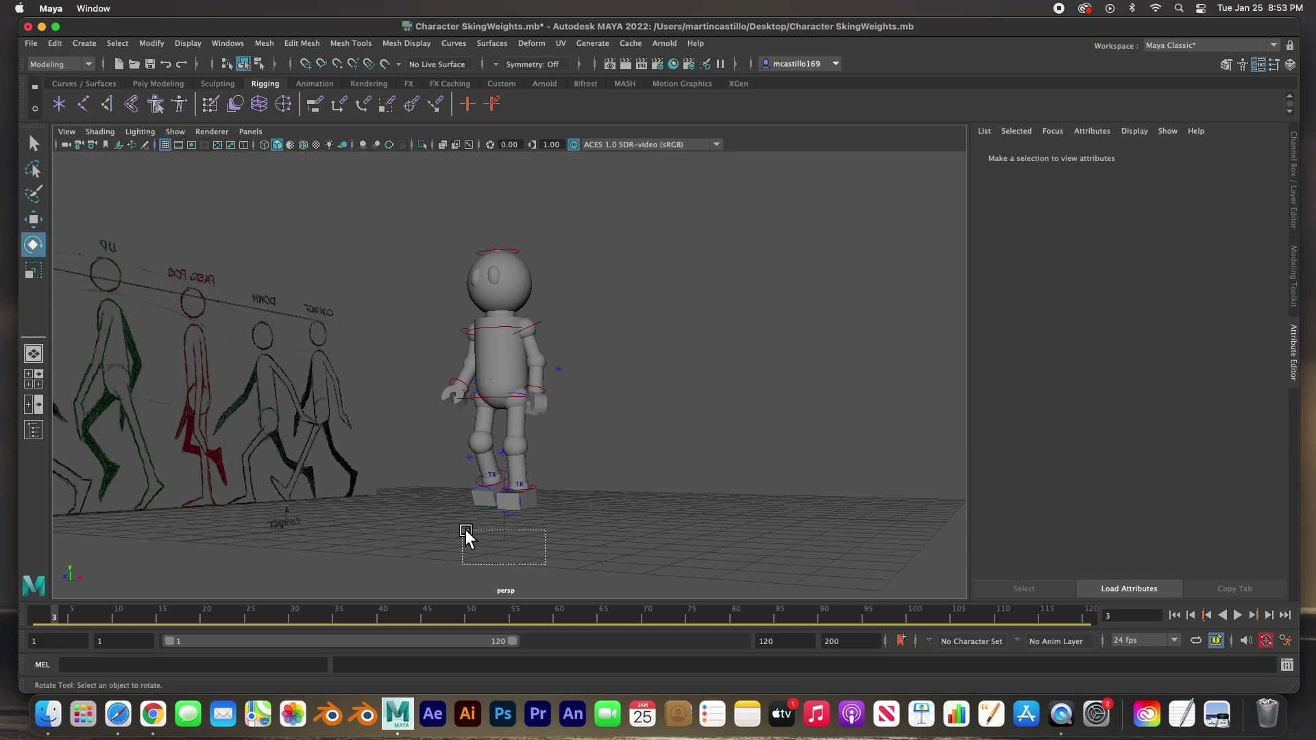
Slide the rig's root Reference locator sideways and turn it about 34 degrees
{"action": "left_click_drag", "start_coordinate": [544, 560], "coordinate": [481, 531]}
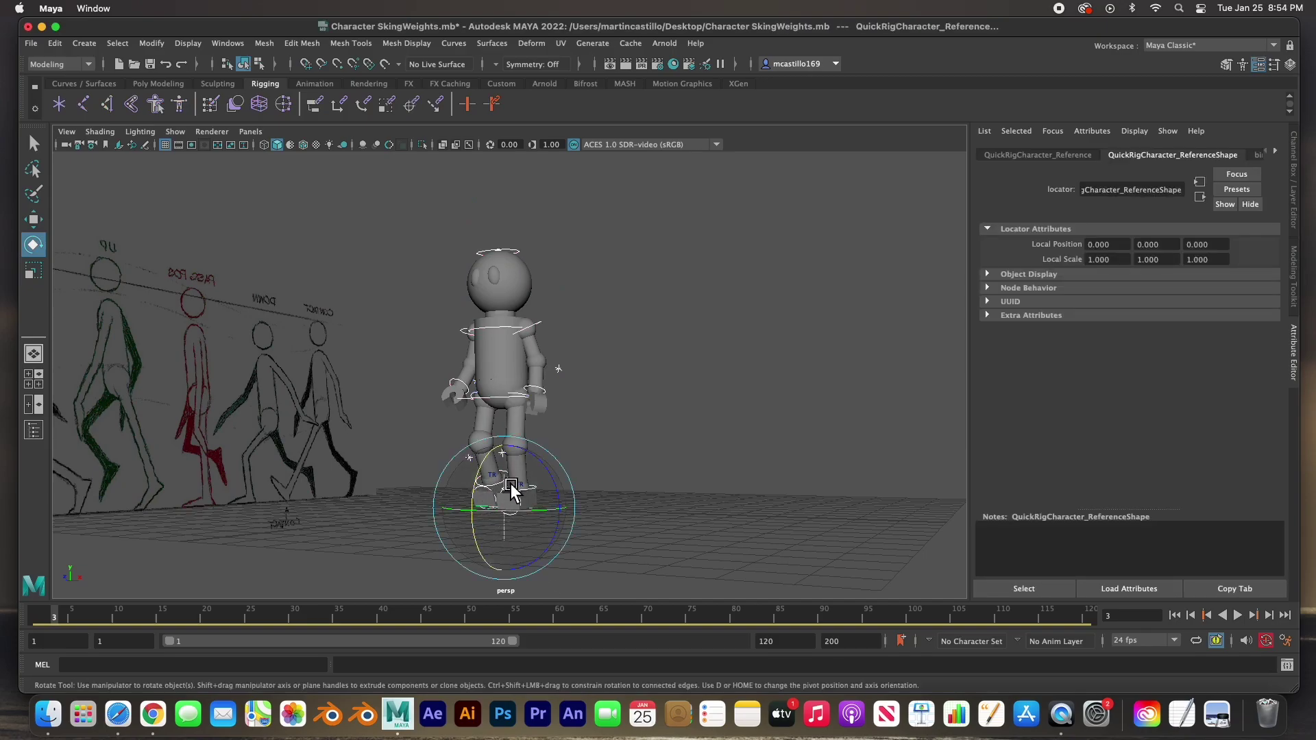
{"action": "left_click_drag", "start_coordinate": [517, 489], "coordinate": [467, 511], "text": "alt"}
{"action": "key", "text": "w"}
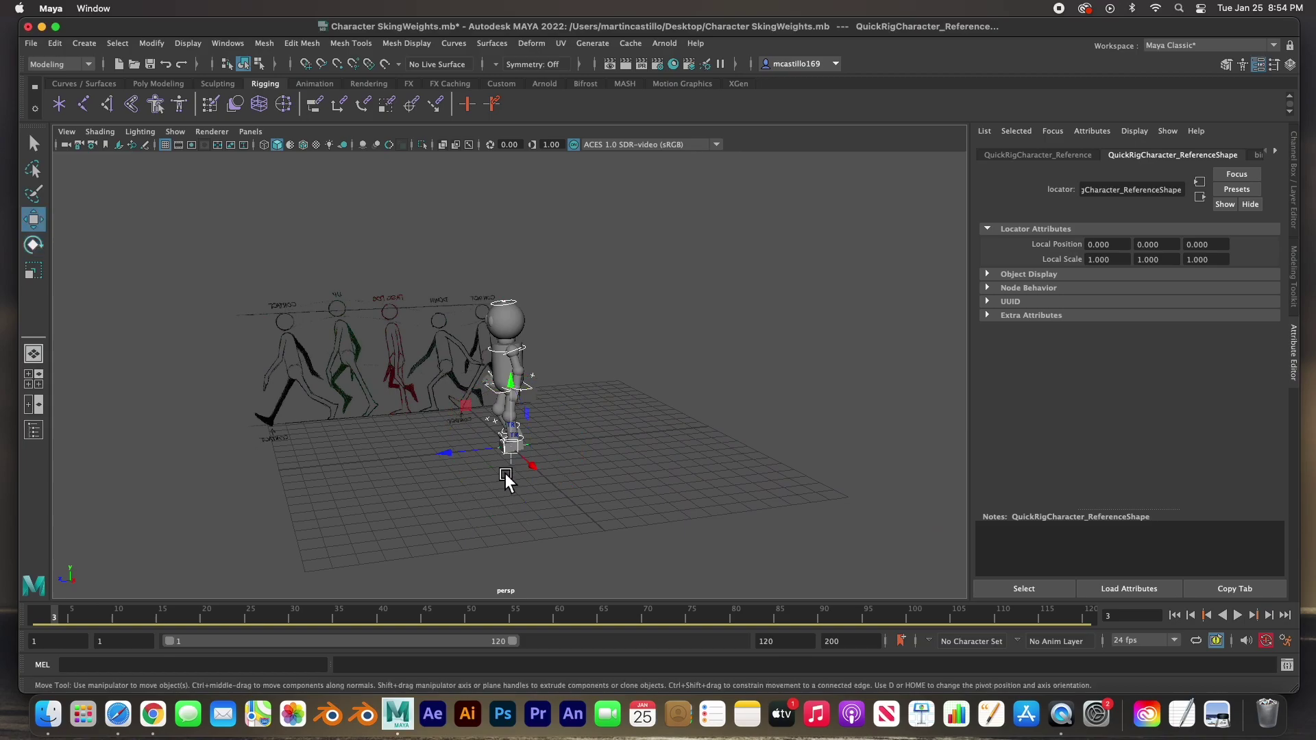
{"action": "left_click_drag", "start_coordinate": [463, 451], "coordinate": [574, 463]}
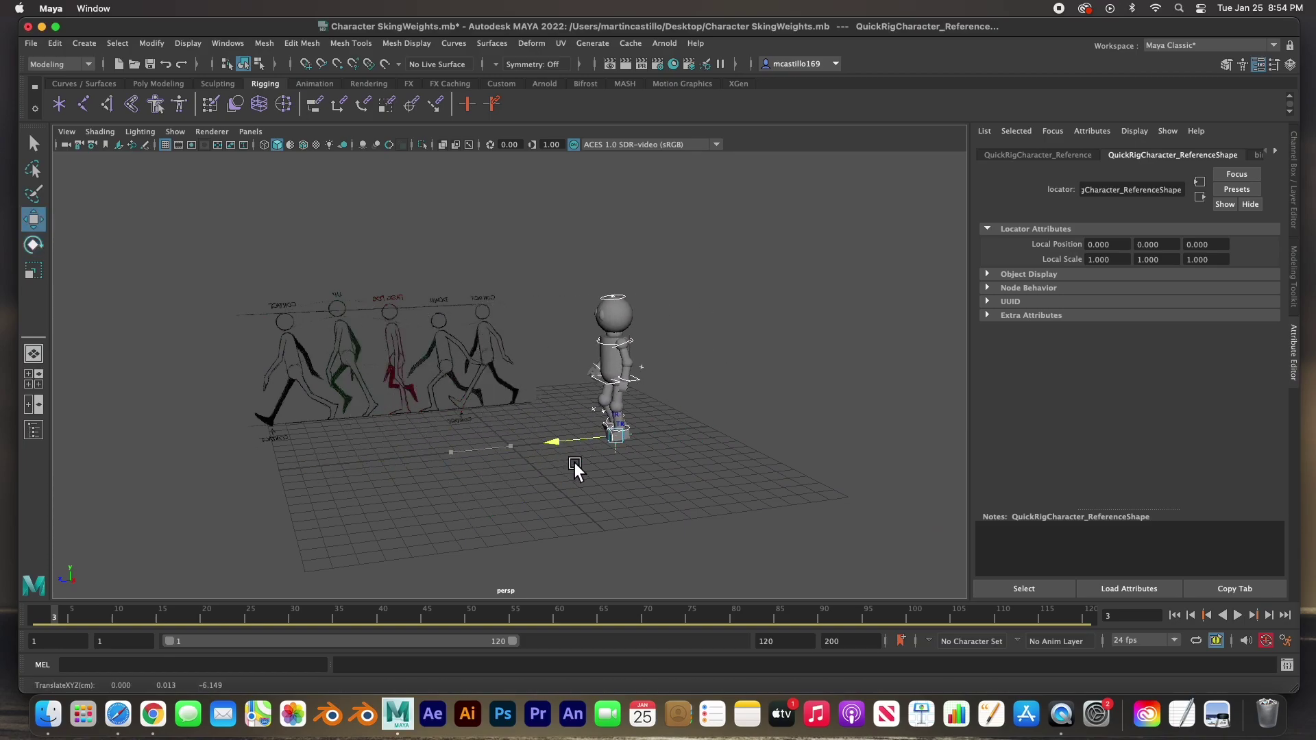
{"action": "key", "text": "e"}
{"action": "left_click_drag", "start_coordinate": [603, 457], "coordinate": [642, 454]}
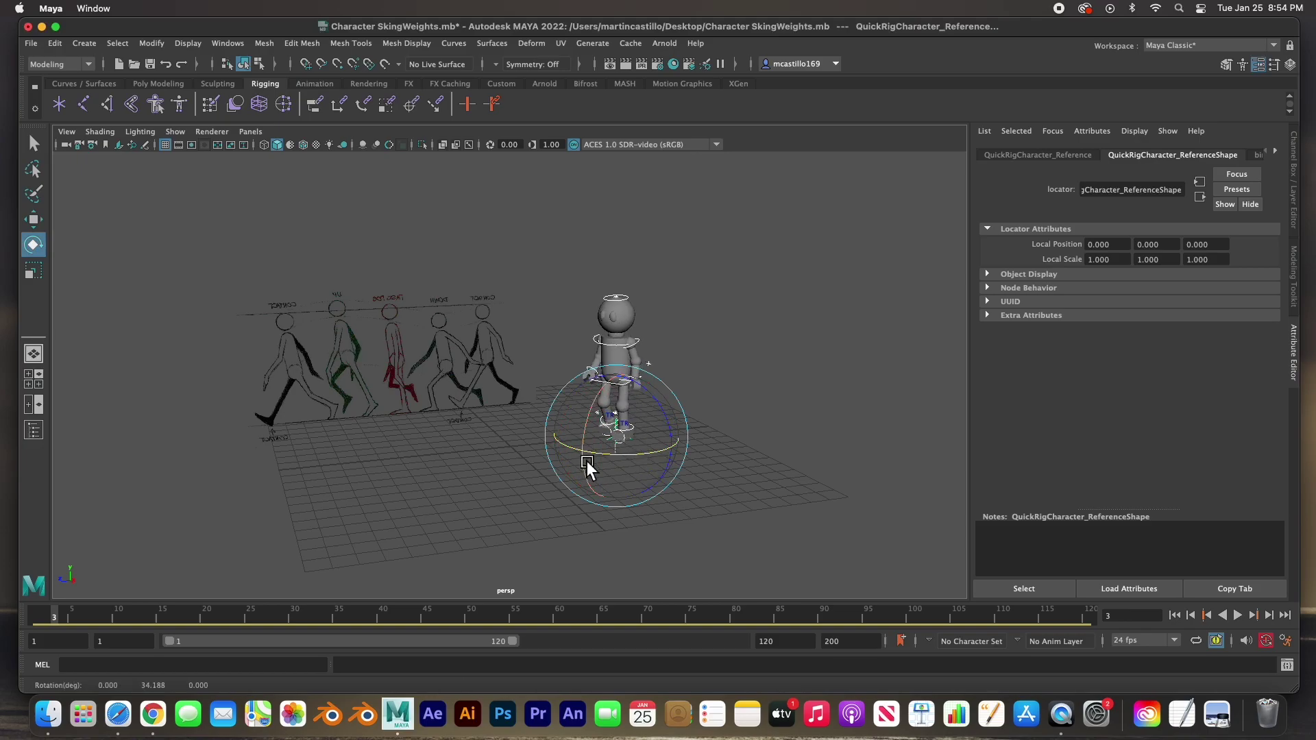
Undo an upward lift of the rig, deselect it, and play the walk in perspective
{"action": "key", "text": "w"}
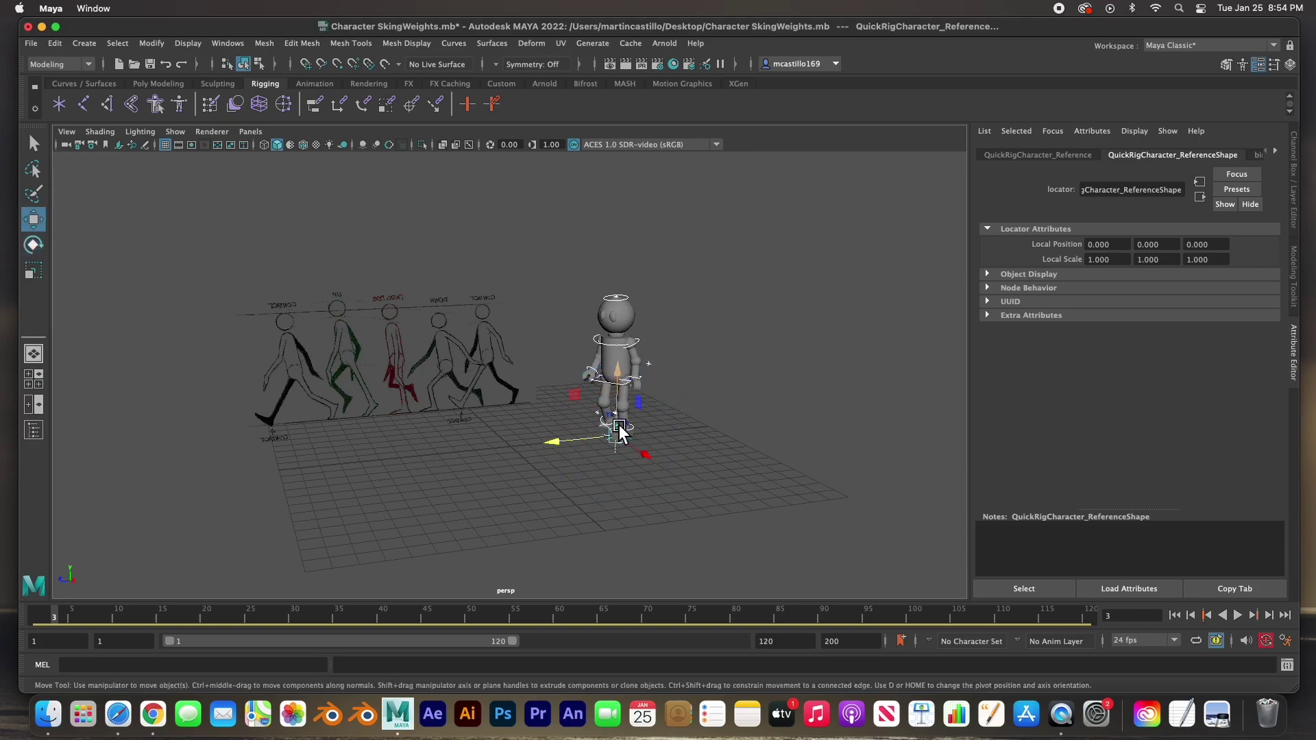
{"action": "left_click_drag", "start_coordinate": [619, 411], "coordinate": [619, 240]}
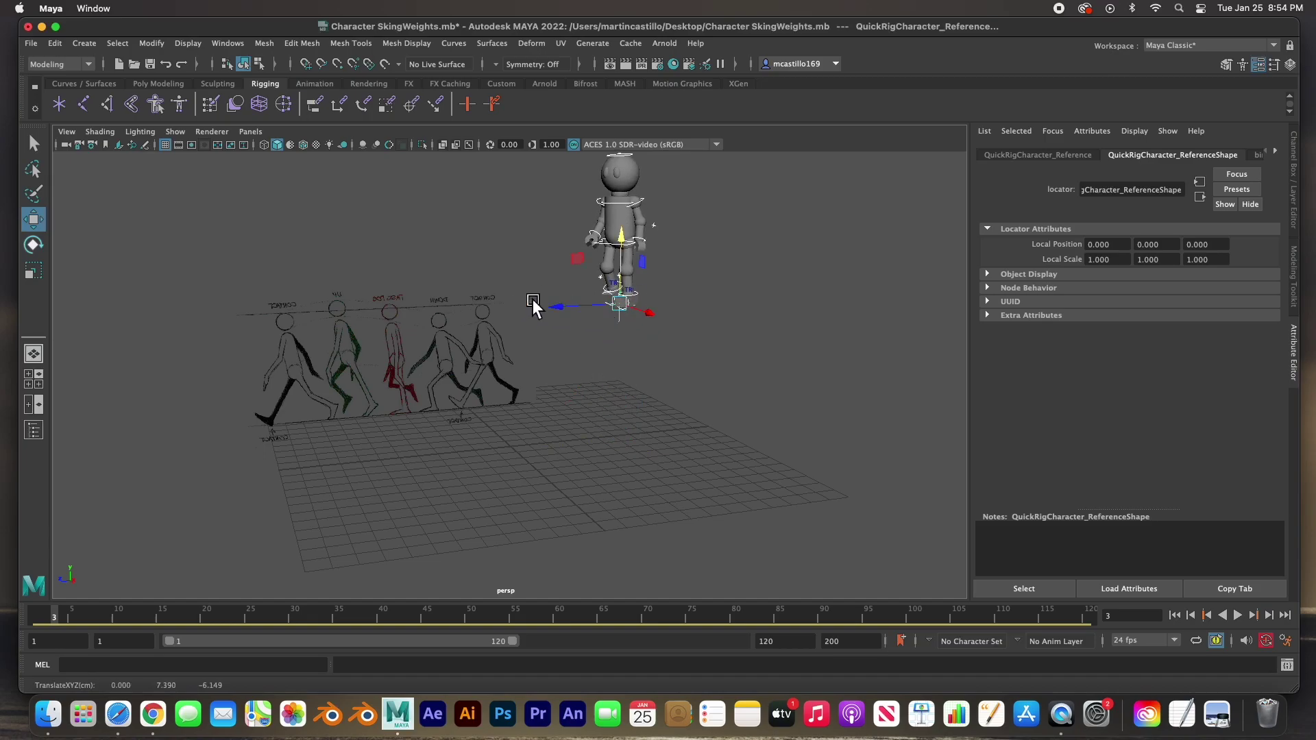
{"action": "key", "text": "super+z"}
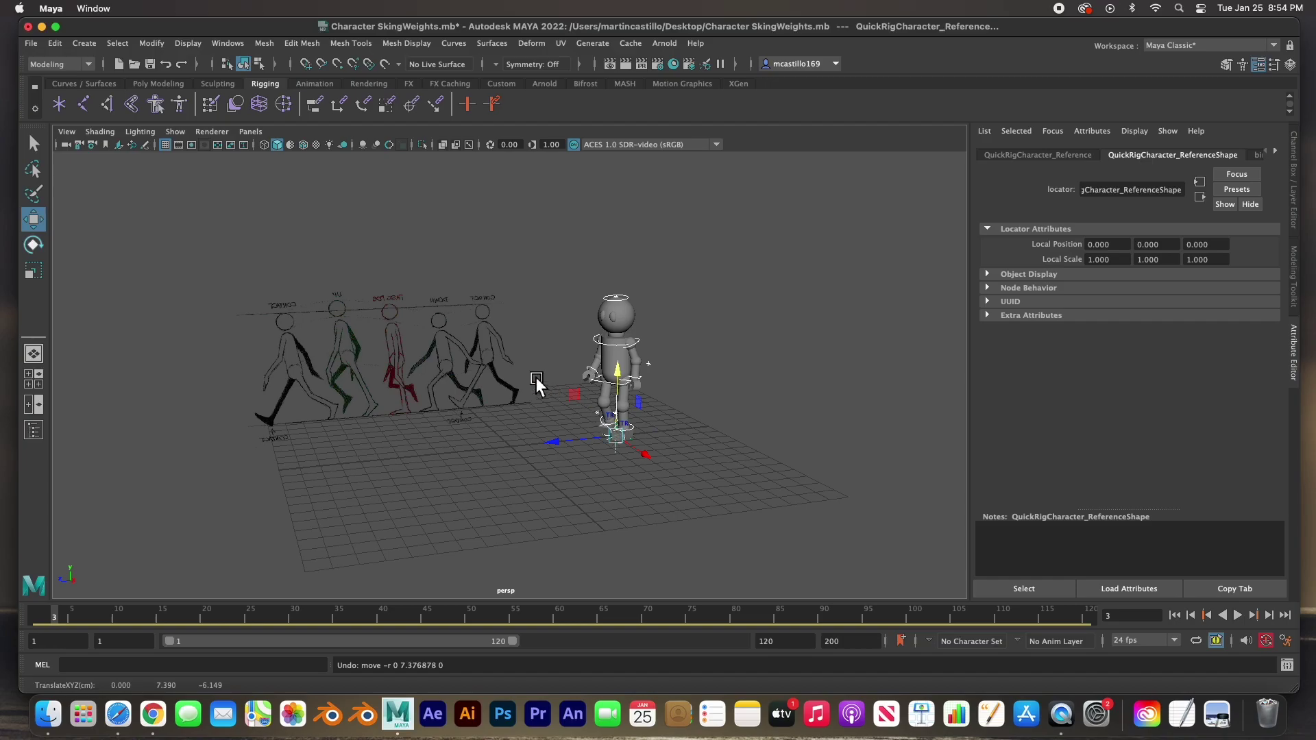
{"action": "left_click", "coordinate": [697, 458]}
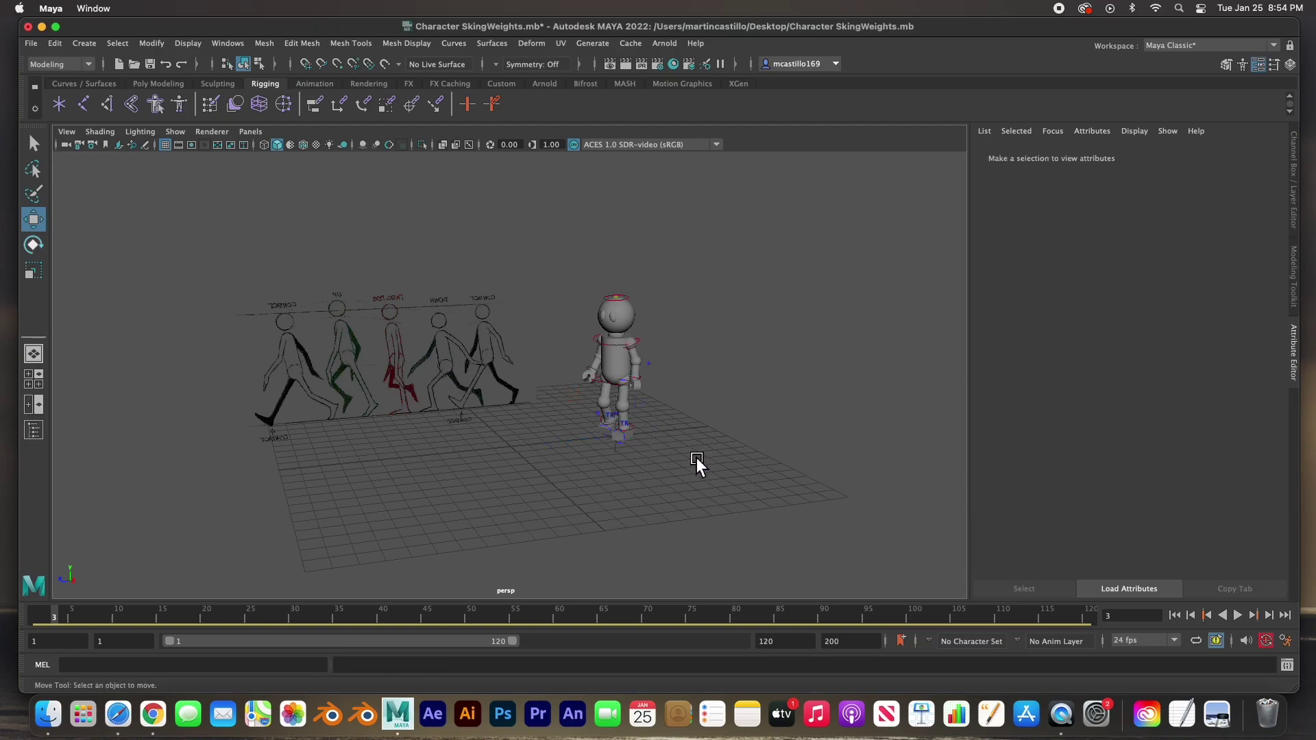
{"action": "left_click_drag", "start_coordinate": [685, 455], "coordinate": [653, 476], "text": "alt"}
{"action": "scroll", "coordinate": [631, 457], "scroll_direction": "up", "scroll_amount": 3}
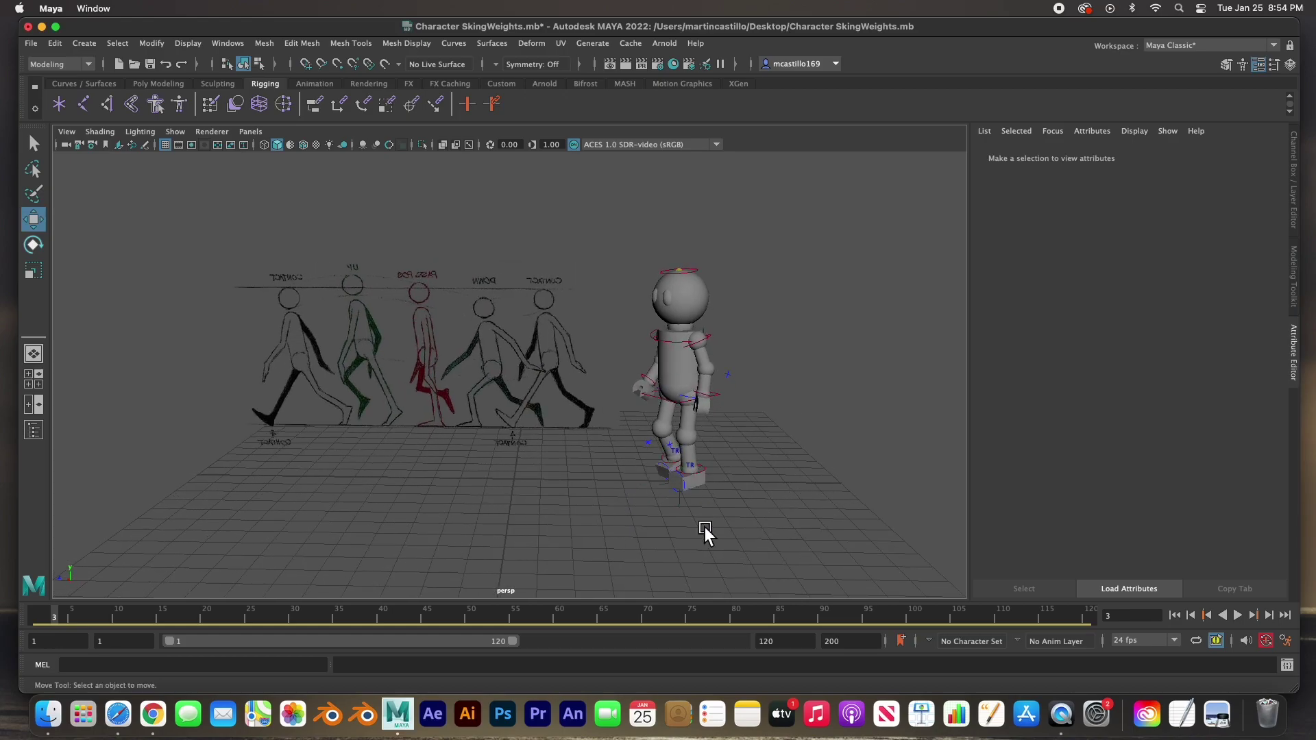
{"action": "left_click", "coordinate": [1237, 616]}
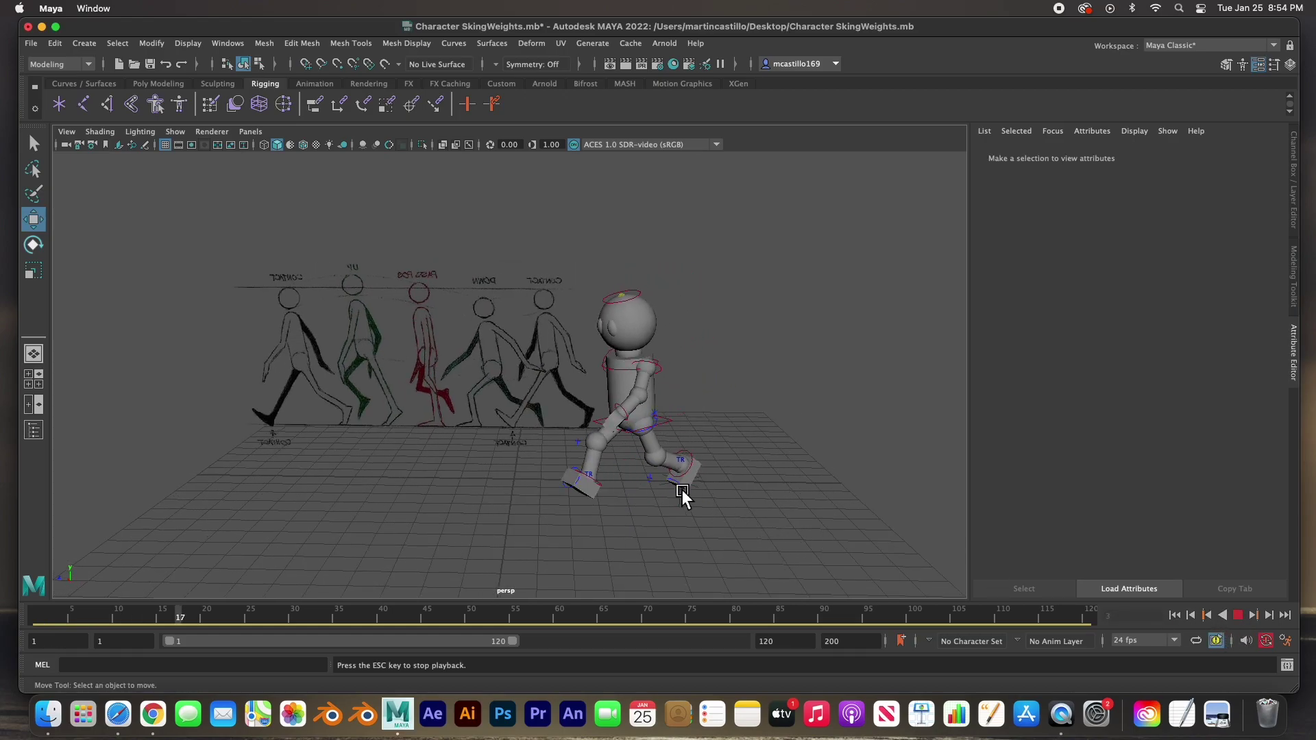